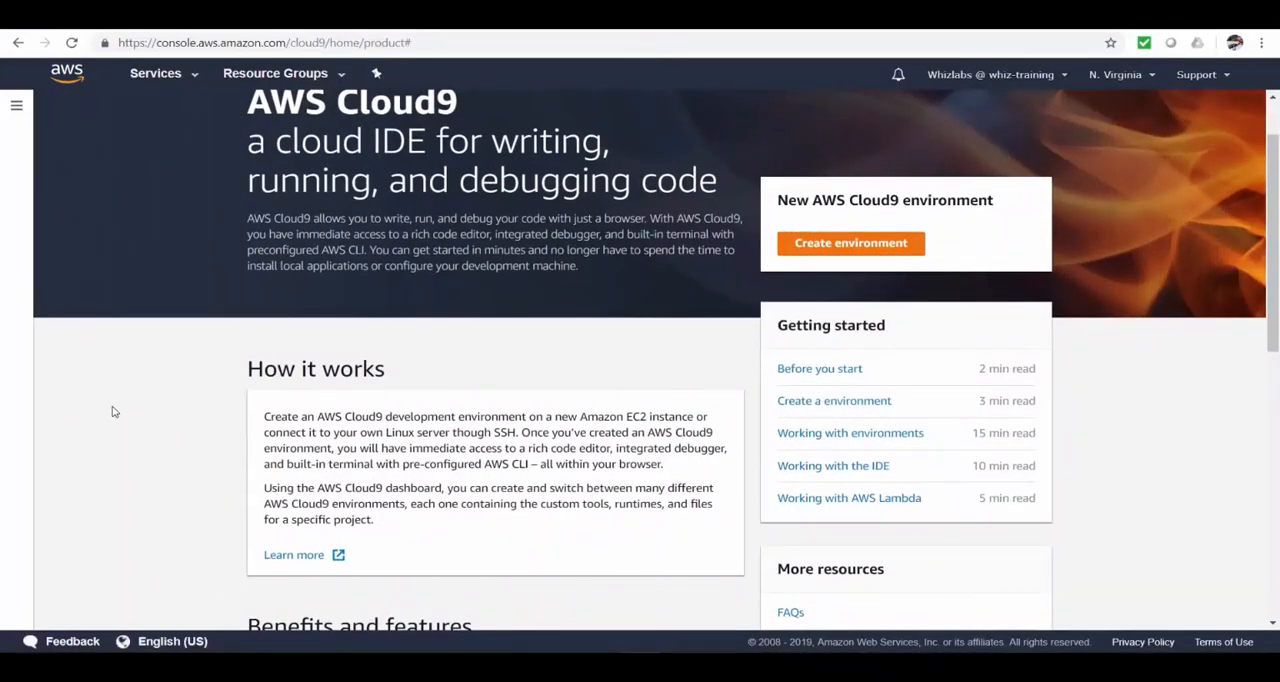
- Begin a new environment named whiz-cloud9-demo, advance to settings and try the SSH environment type
click(825, 245)
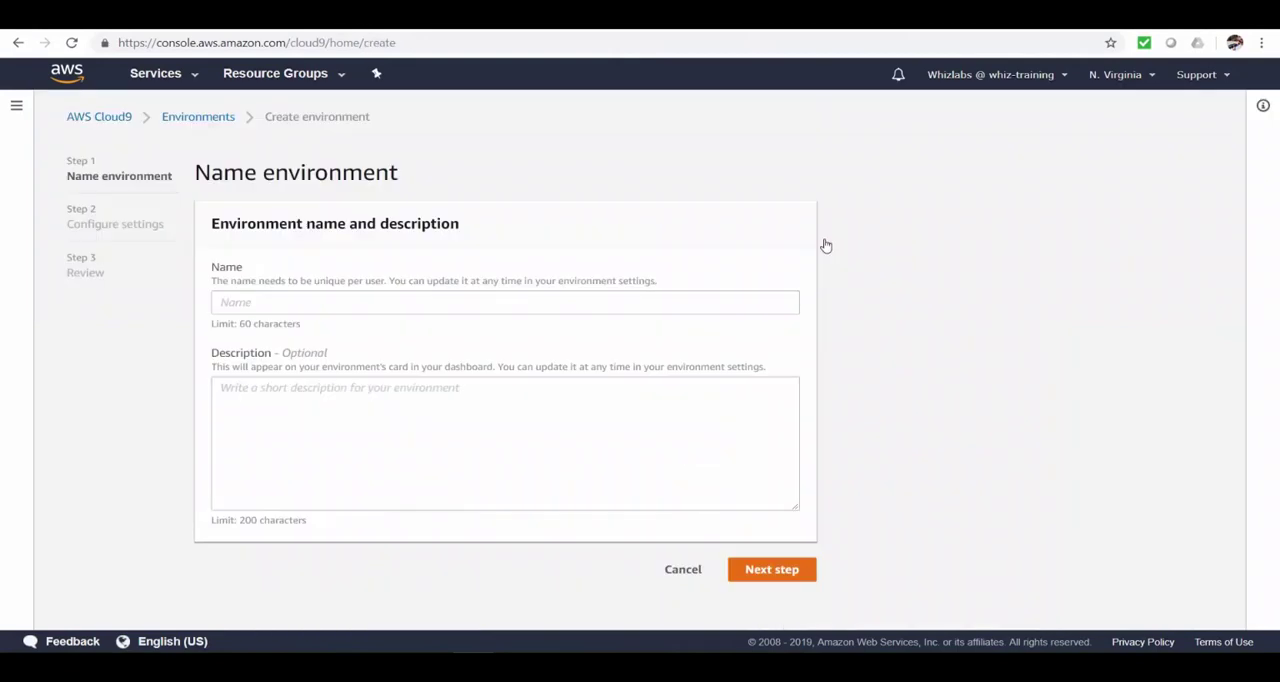
click(670, 301)
text(whiz-cloud9-demo)
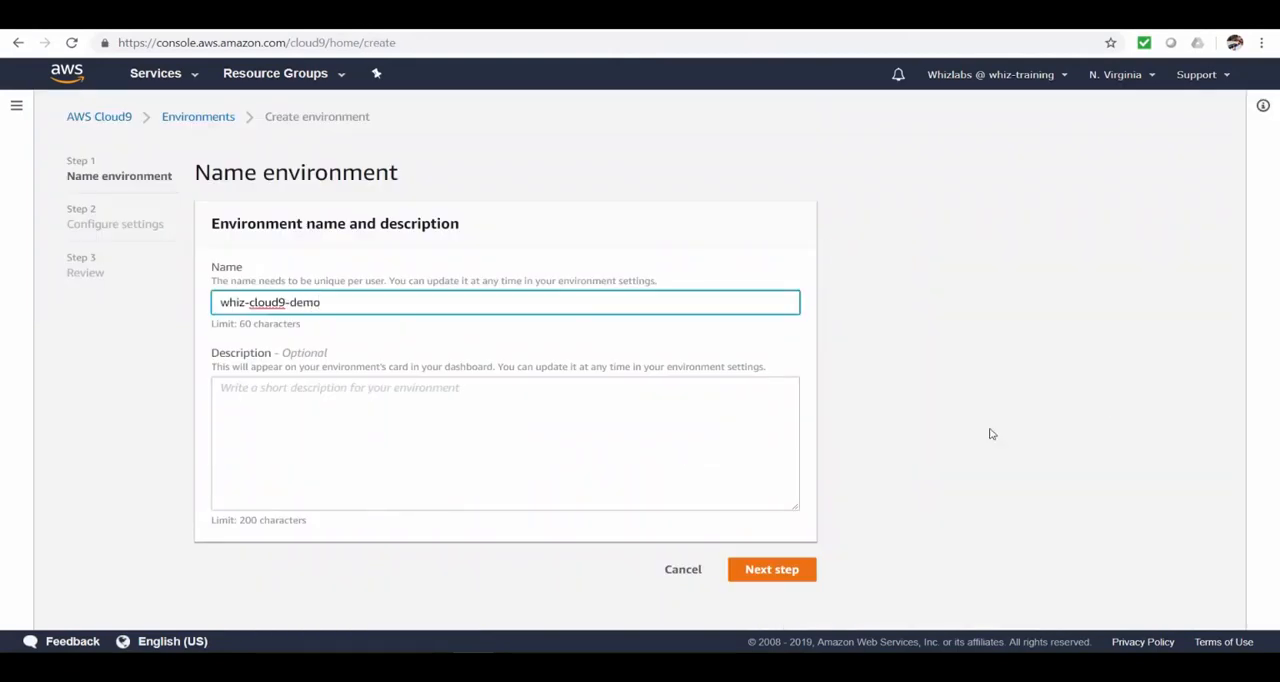
click(790, 571)
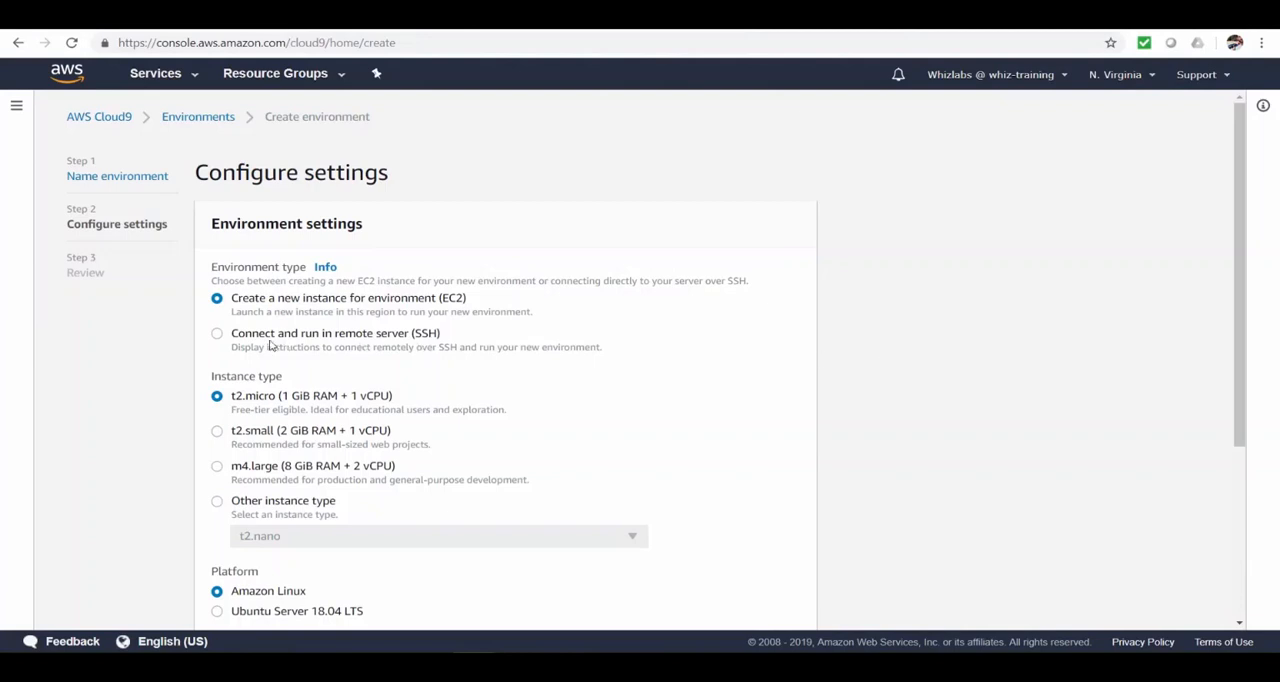
click(217, 334)
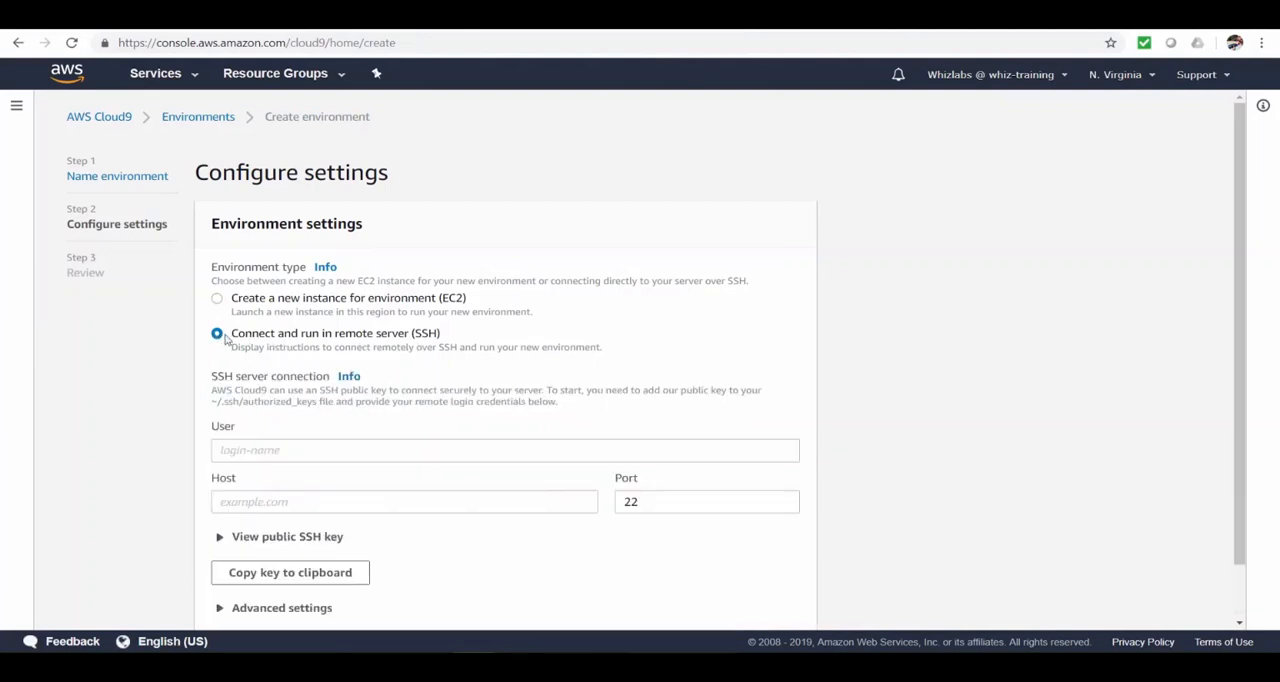
scroll(925, 386, down, 1)
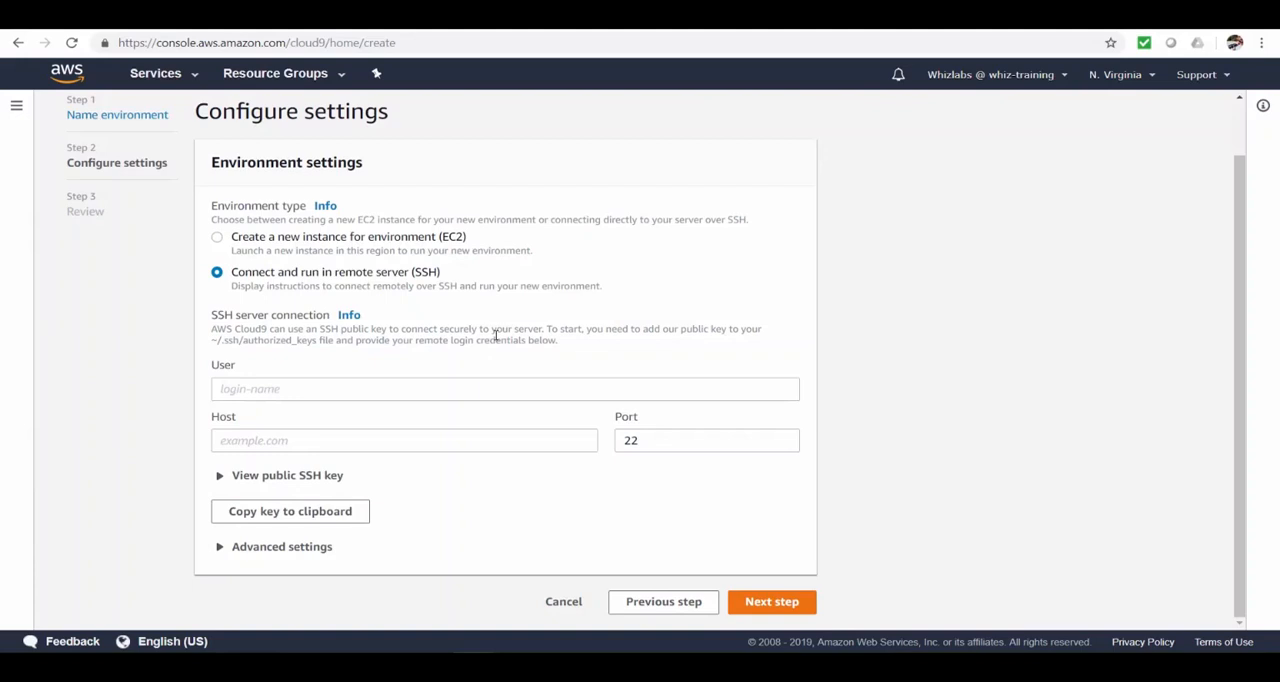
- Choose a new EC2 instance with the free-tier t2.micro type after browsing other sizes
click(218, 238)
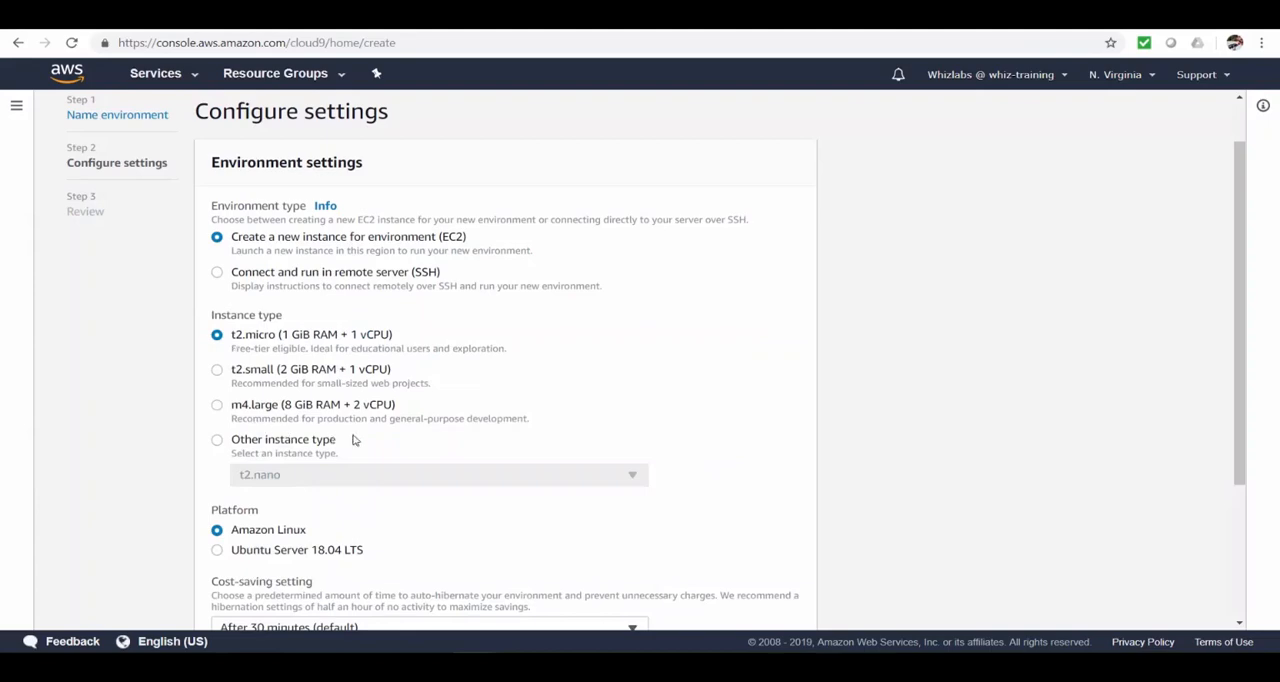
scroll(353, 439, down, 1)
click(241, 368)
click(381, 400)
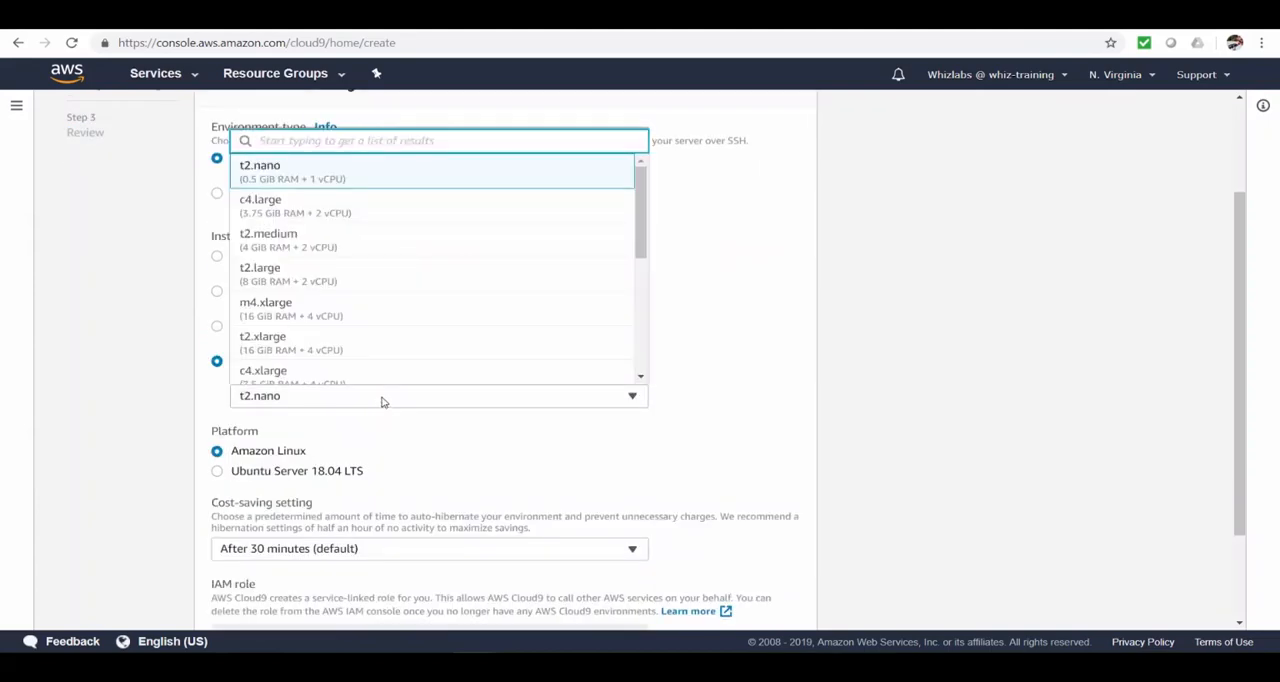
click(215, 240)
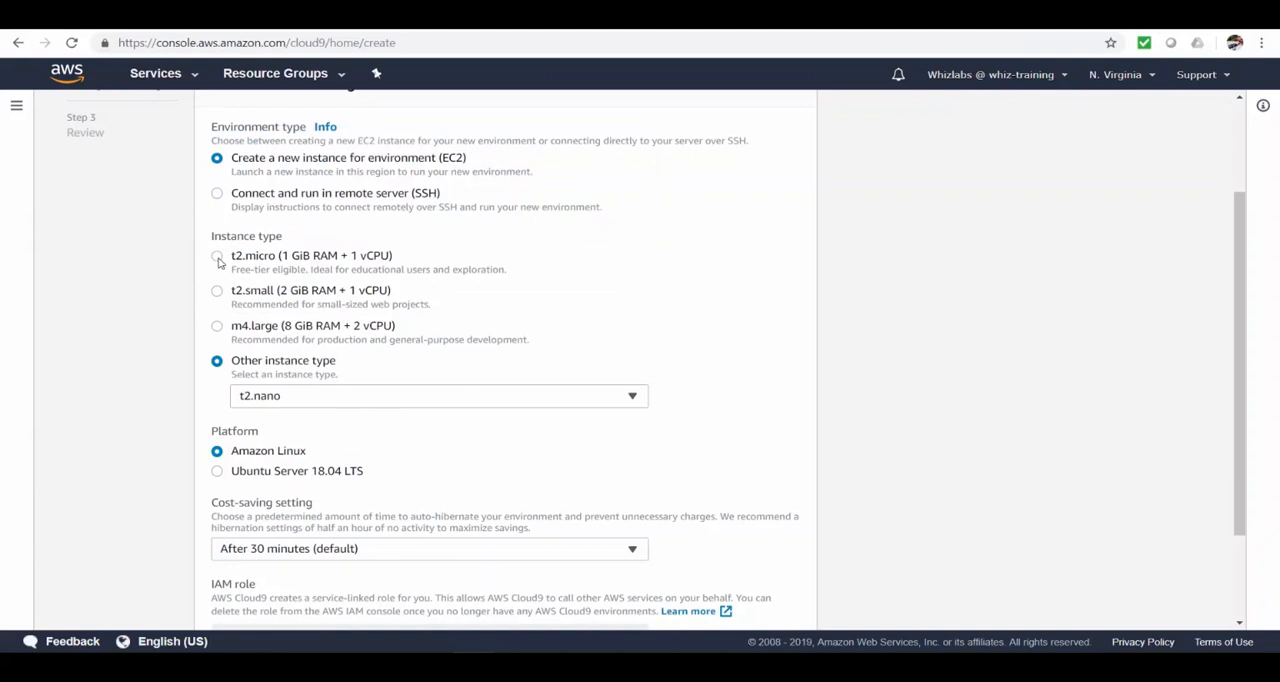
click(217, 257)
scroll(681, 395, down, 1)
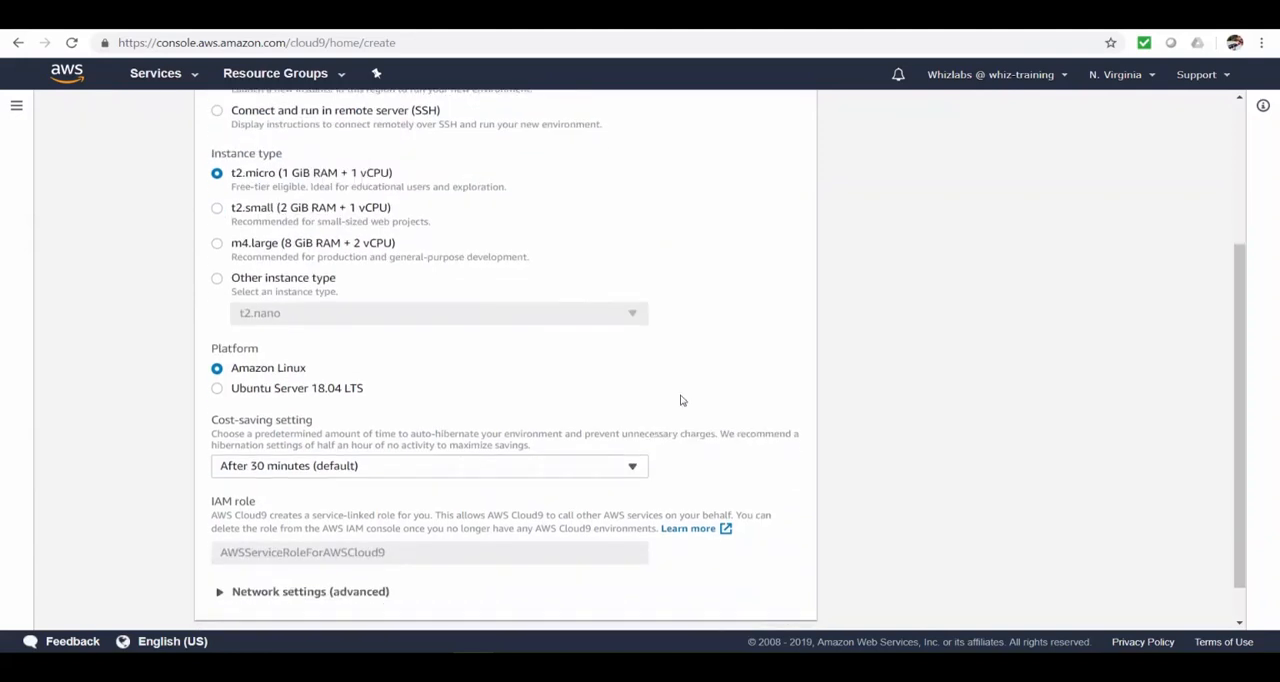
scroll(681, 400, down, 1)
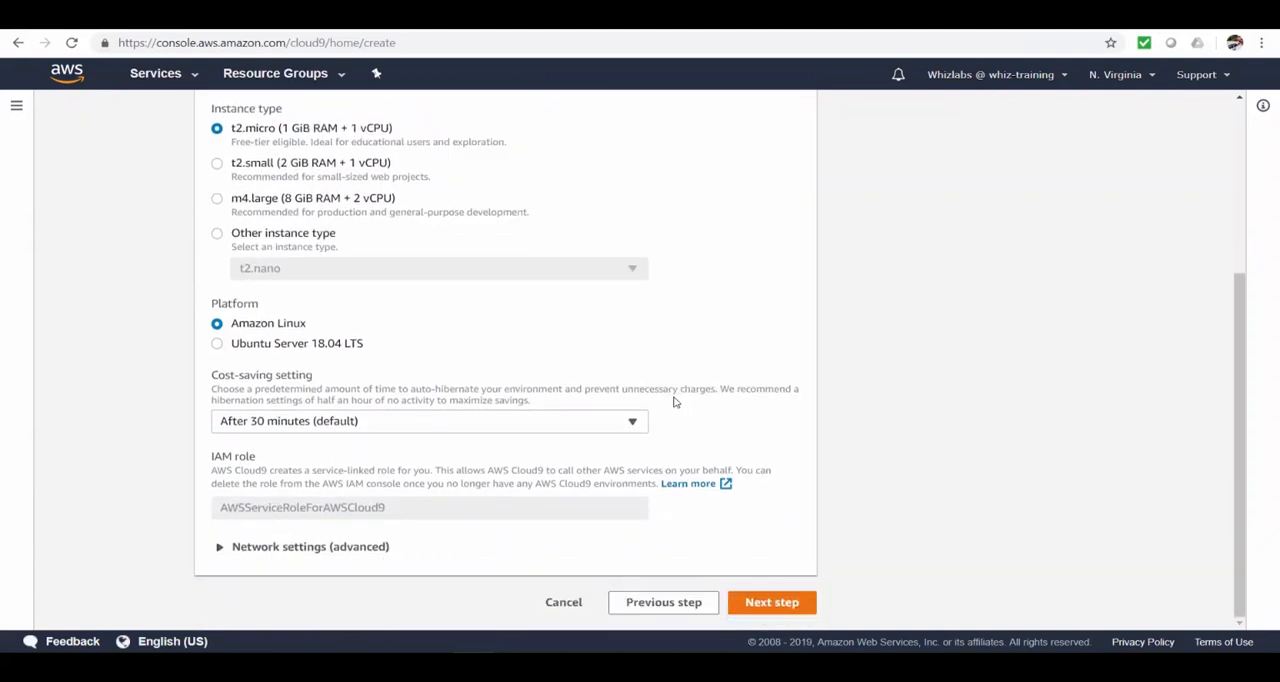
- Keep the 30-minute auto-hibernate default and expand the advanced network settings
click(632, 423)
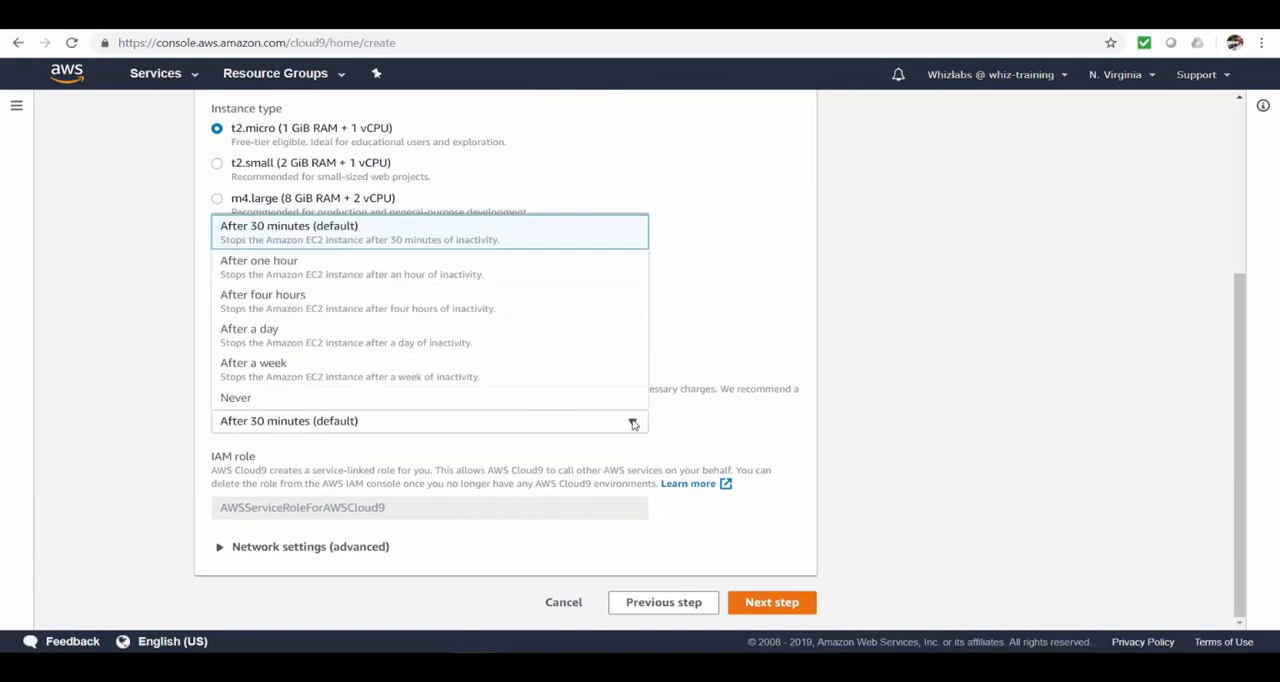
click(774, 446)
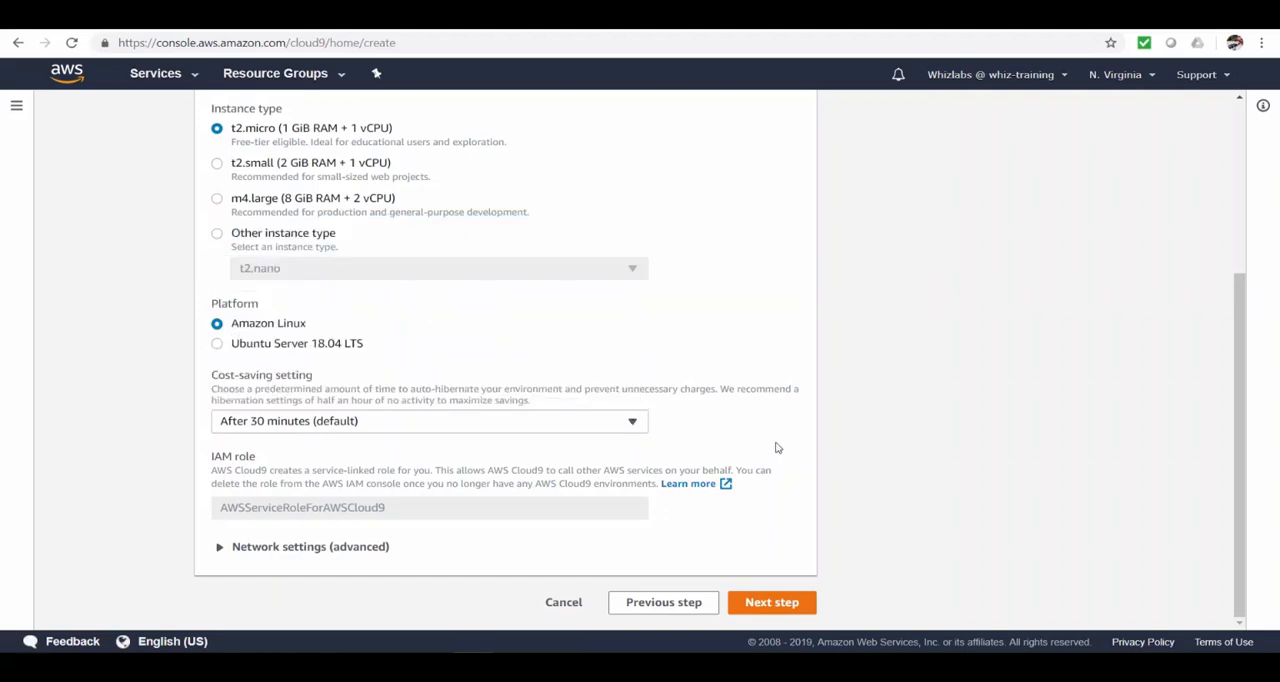
click(221, 550)
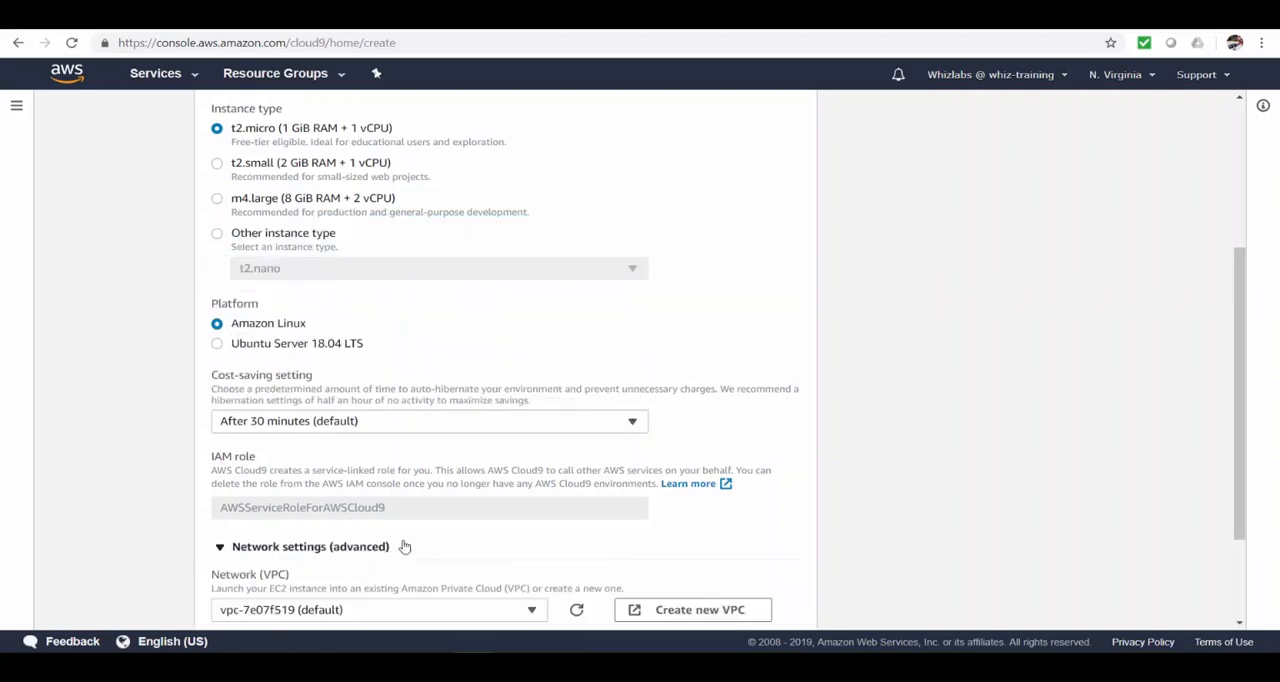
scroll(650, 510, down, 2)
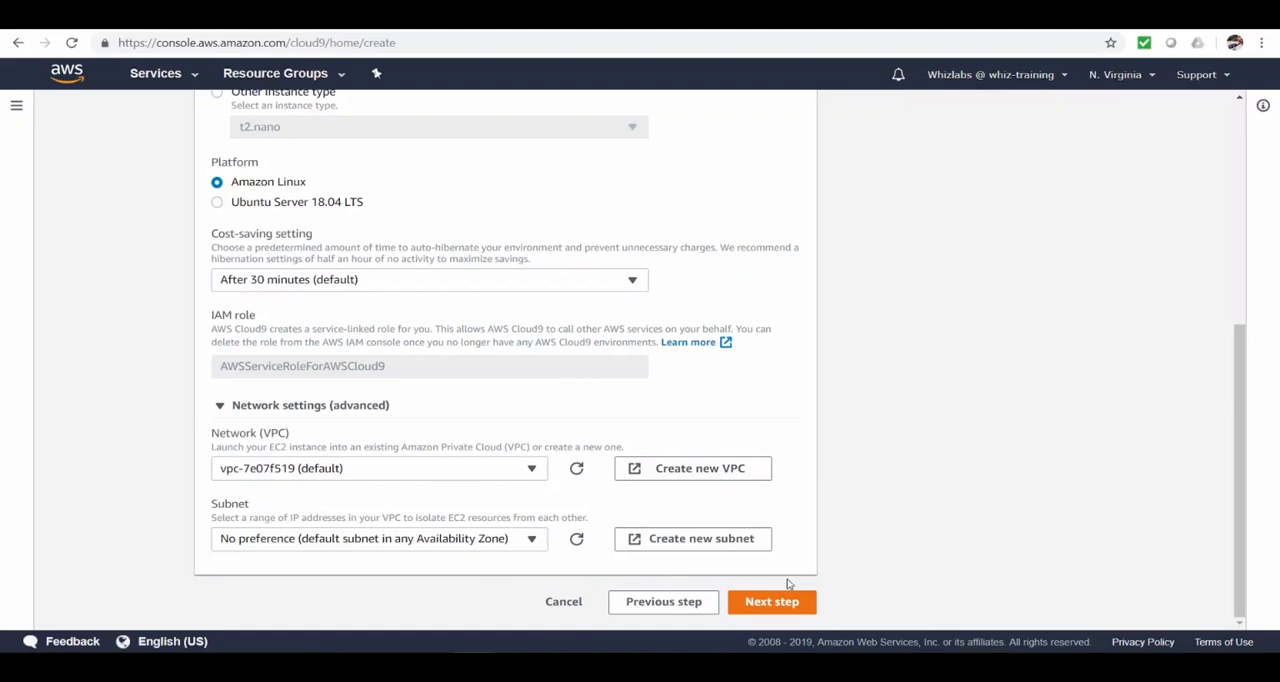
- Review the settings and create the whiz-cloud9-demo environment, loading its IDE
click(771, 602)
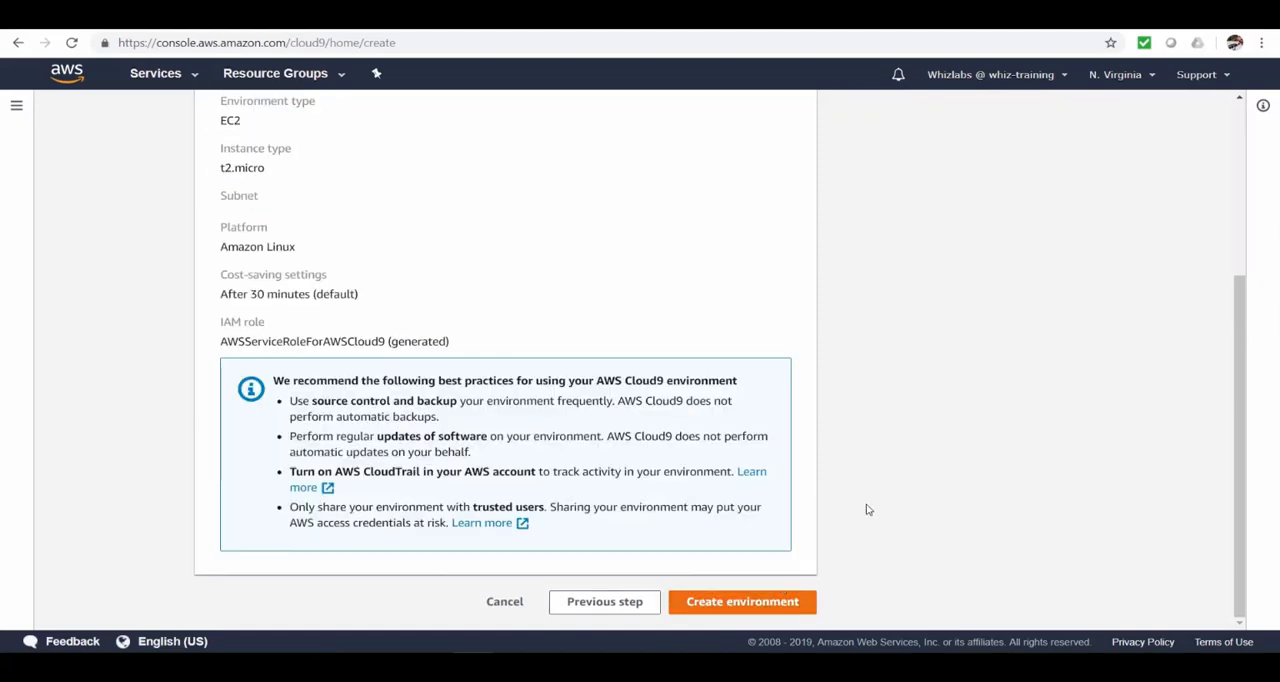
scroll(866, 509, up, 1)
scroll(866, 509, up, 1)
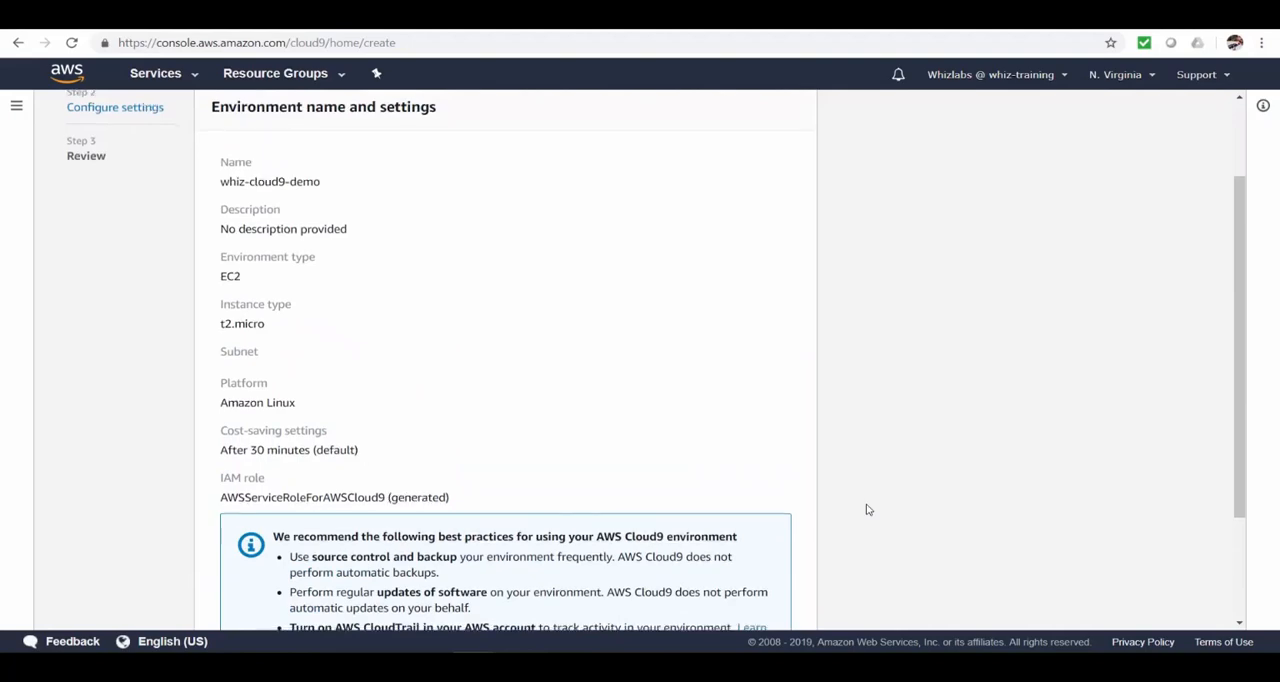
scroll(866, 509, down, 2)
click(763, 606)
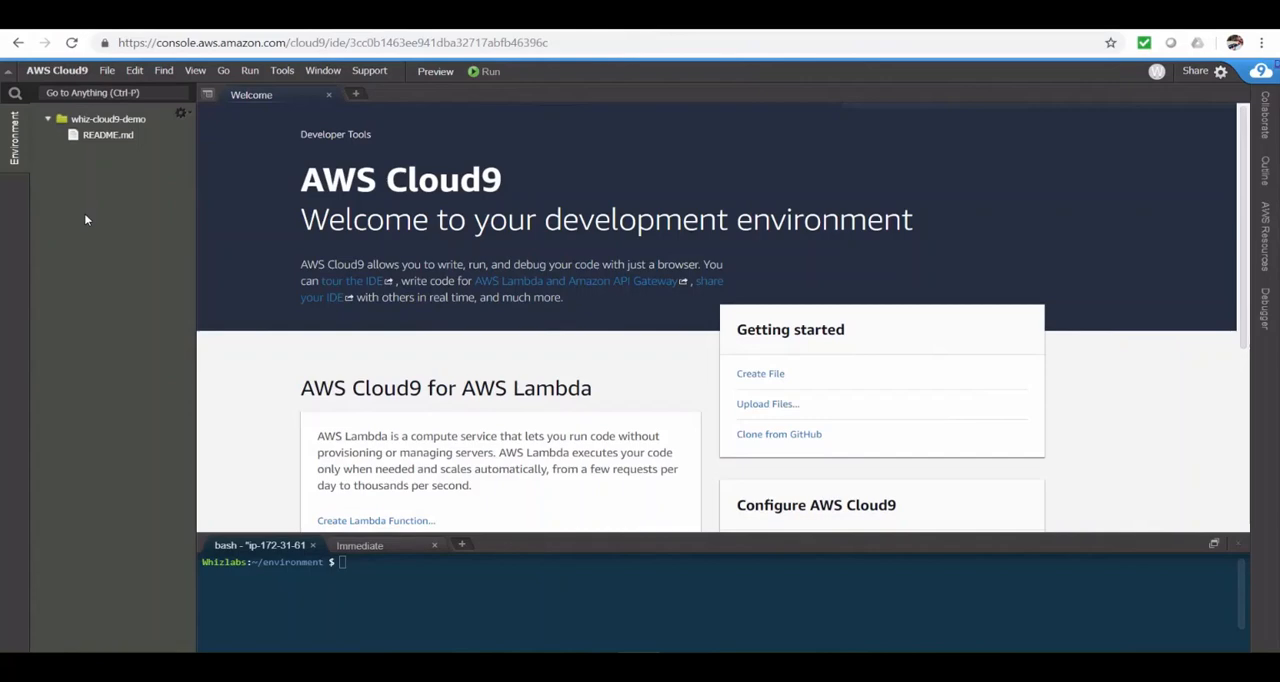
- In Preferences > Themes, try the flat light theme, reset colours, then choose the dark classic theme
click(63, 72)
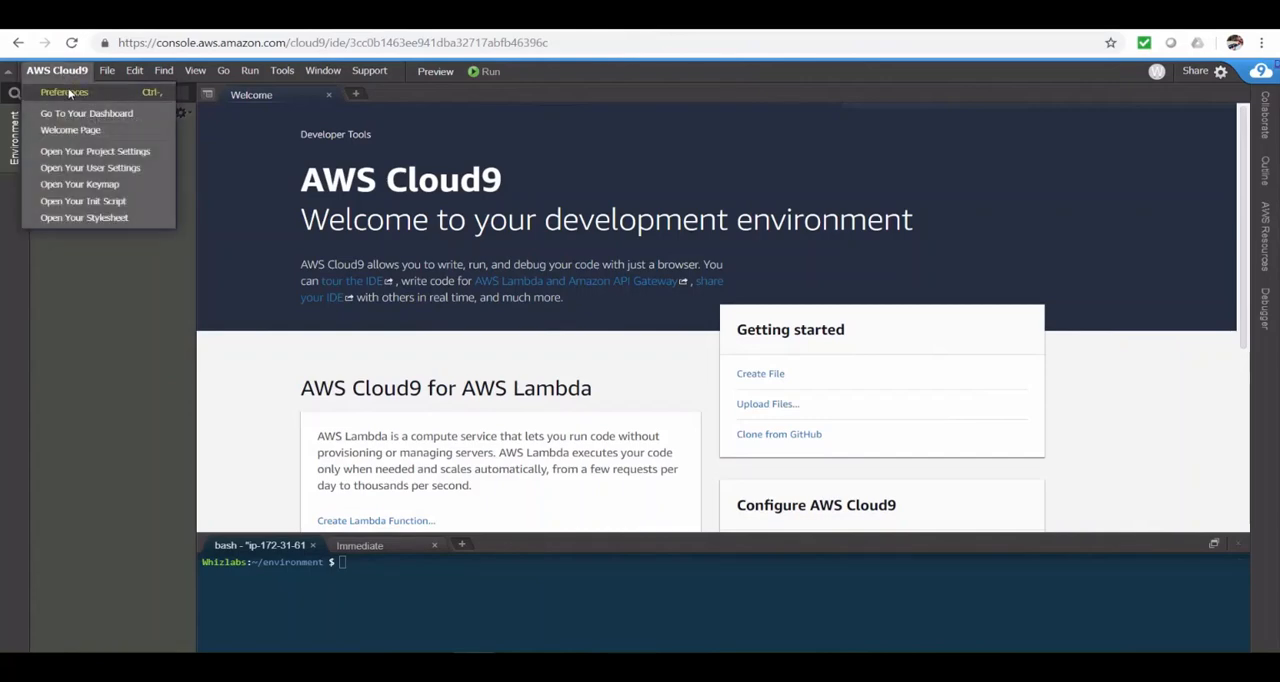
click(68, 92)
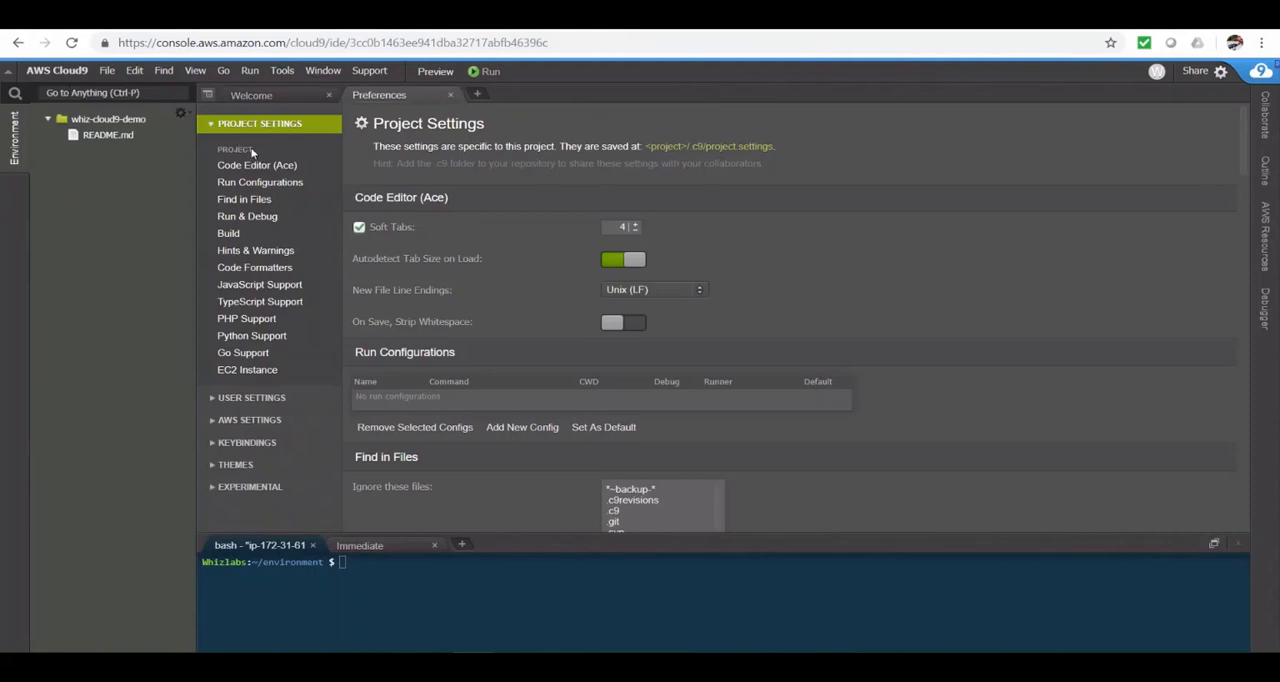
scroll(786, 378, down, 3)
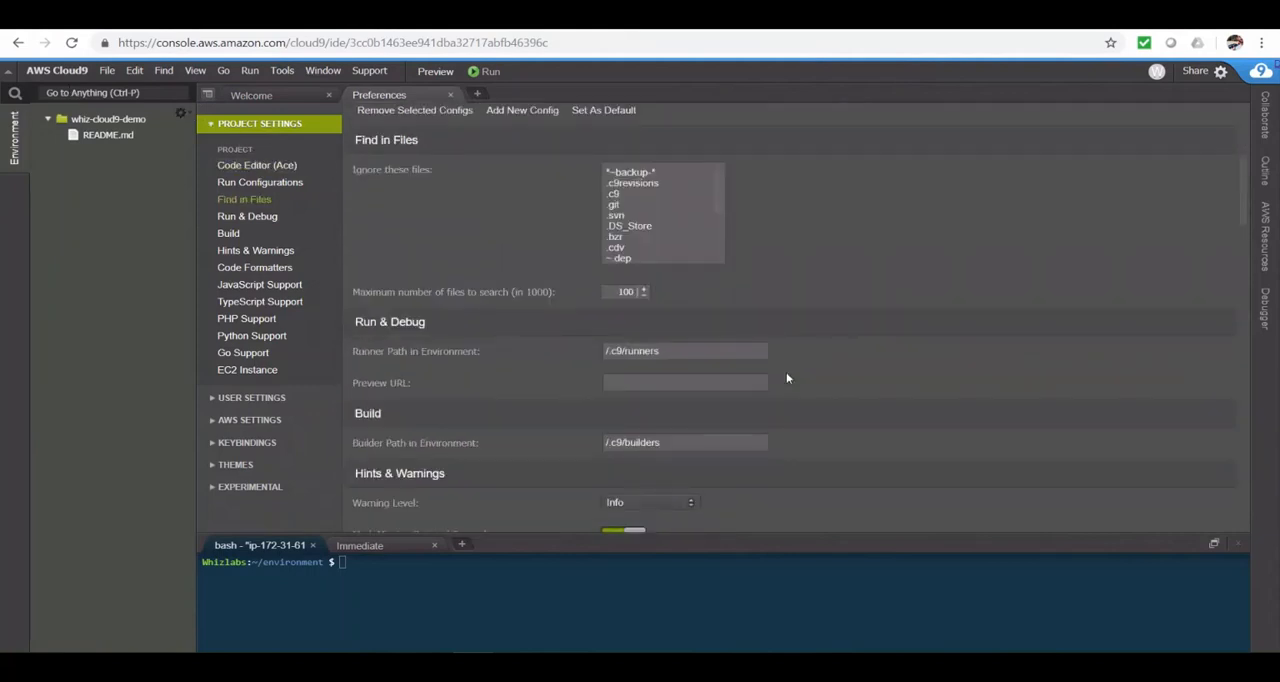
scroll(786, 378, down, 4)
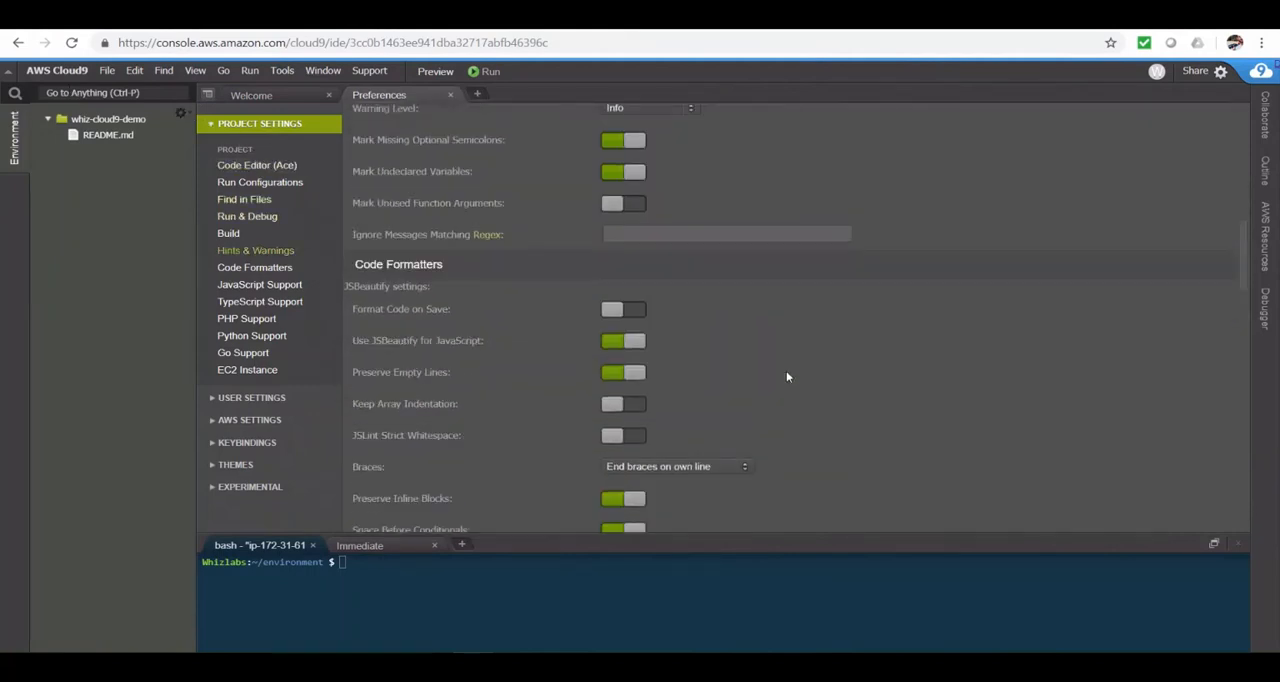
scroll(787, 376, down, 5)
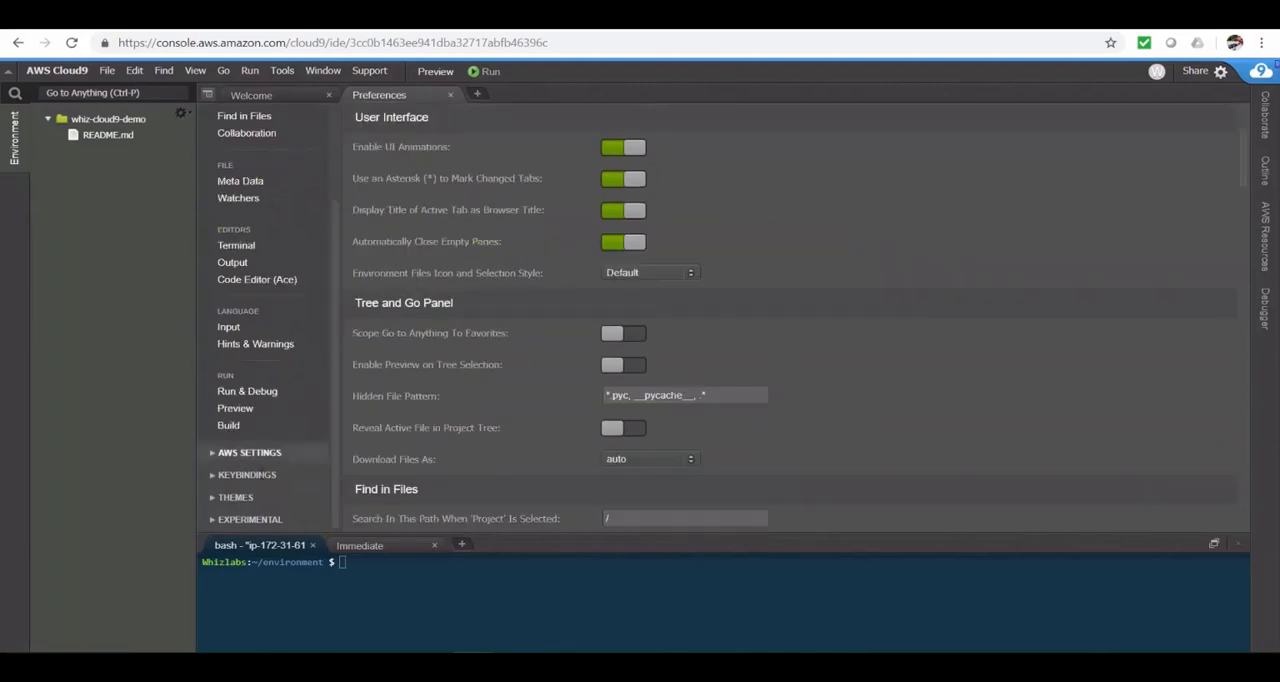
click(246, 498)
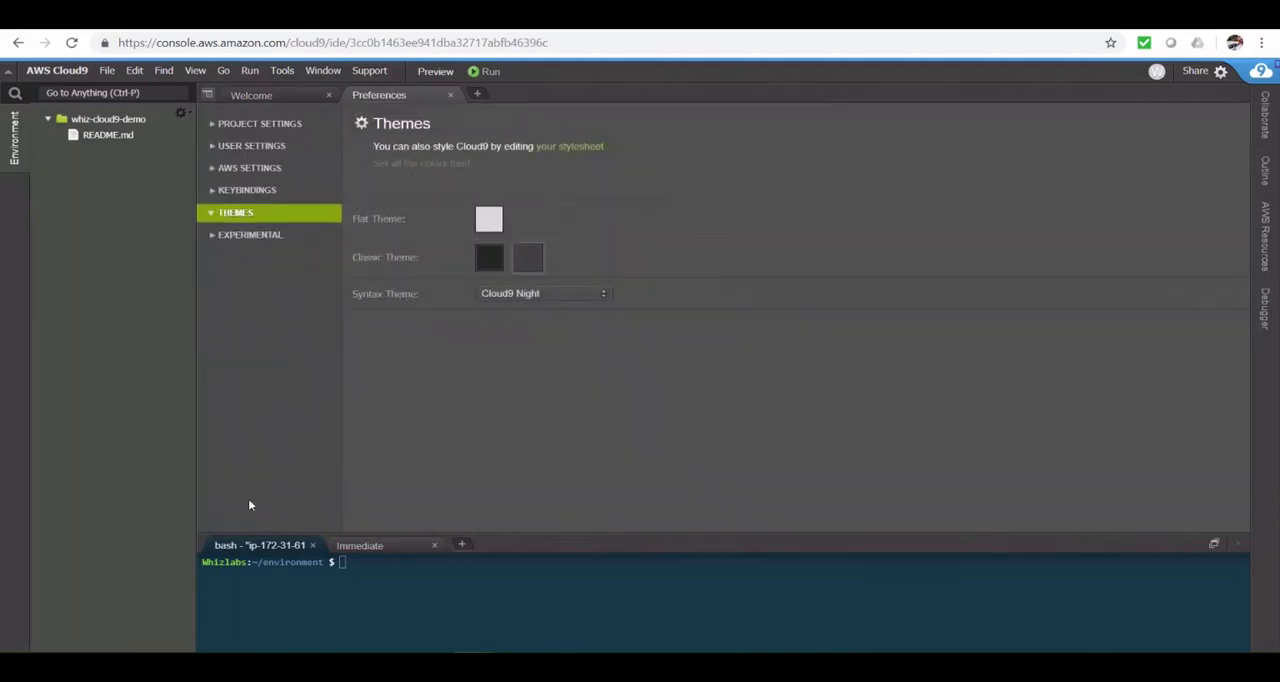
click(489, 219)
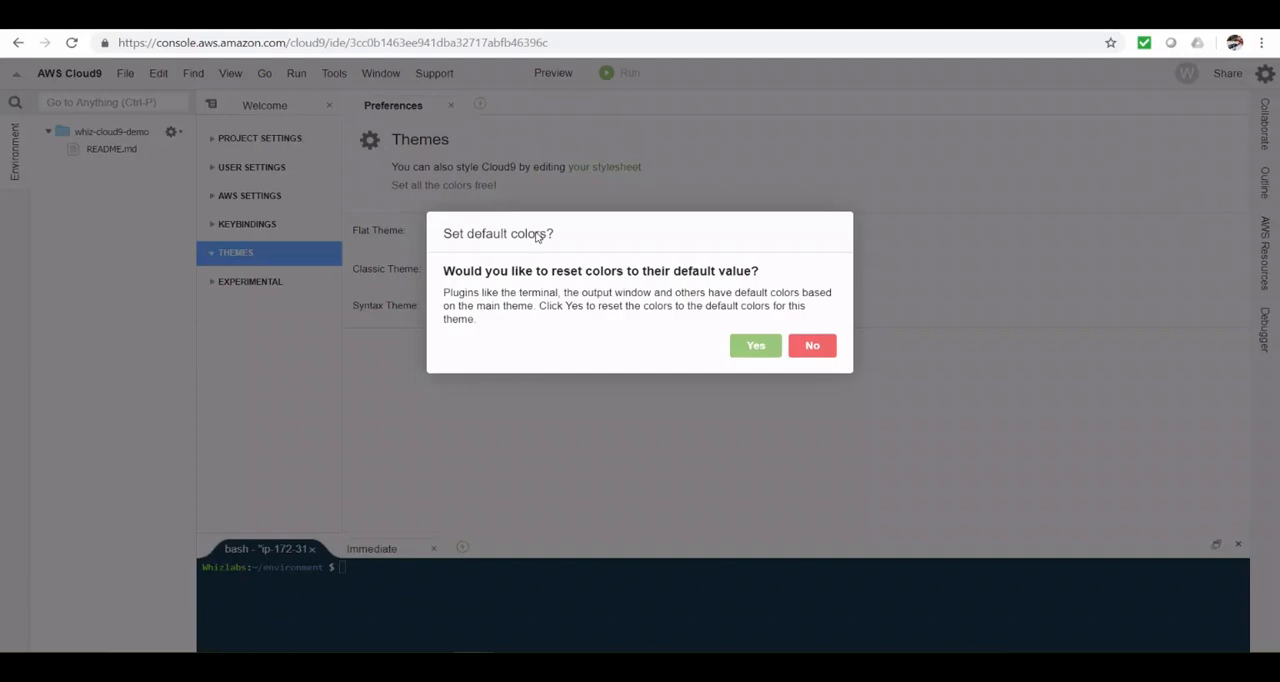
click(755, 346)
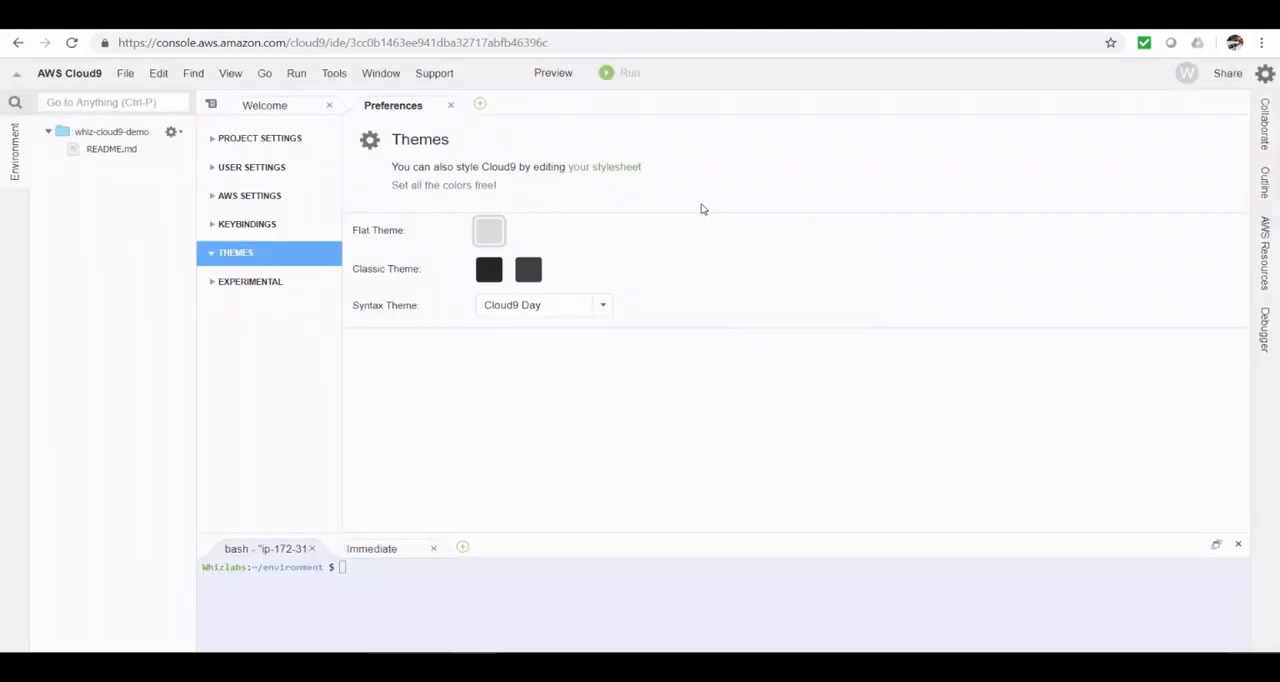
click(528, 270)
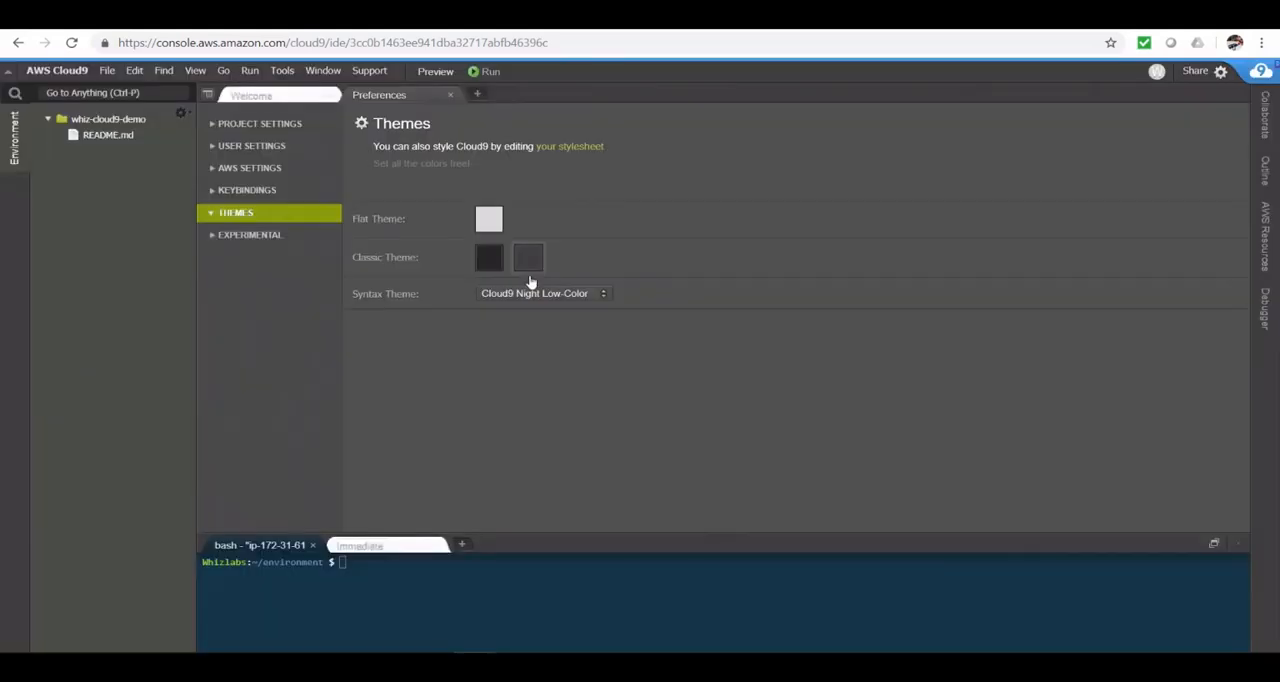
- Enlarge the terminal, run pwd and ls -l in /home/ec2-user/environment, and list the Run With languages
drag(716, 533, 716, 415)
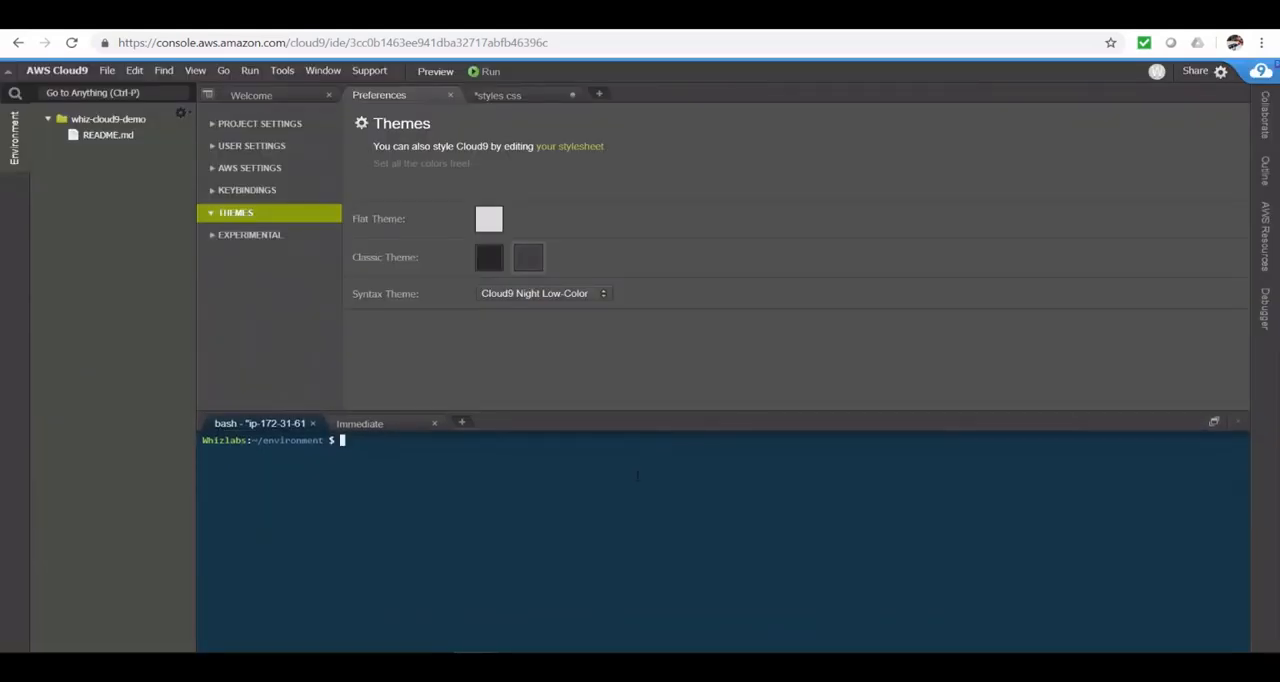
text(pwd)
key(Return)
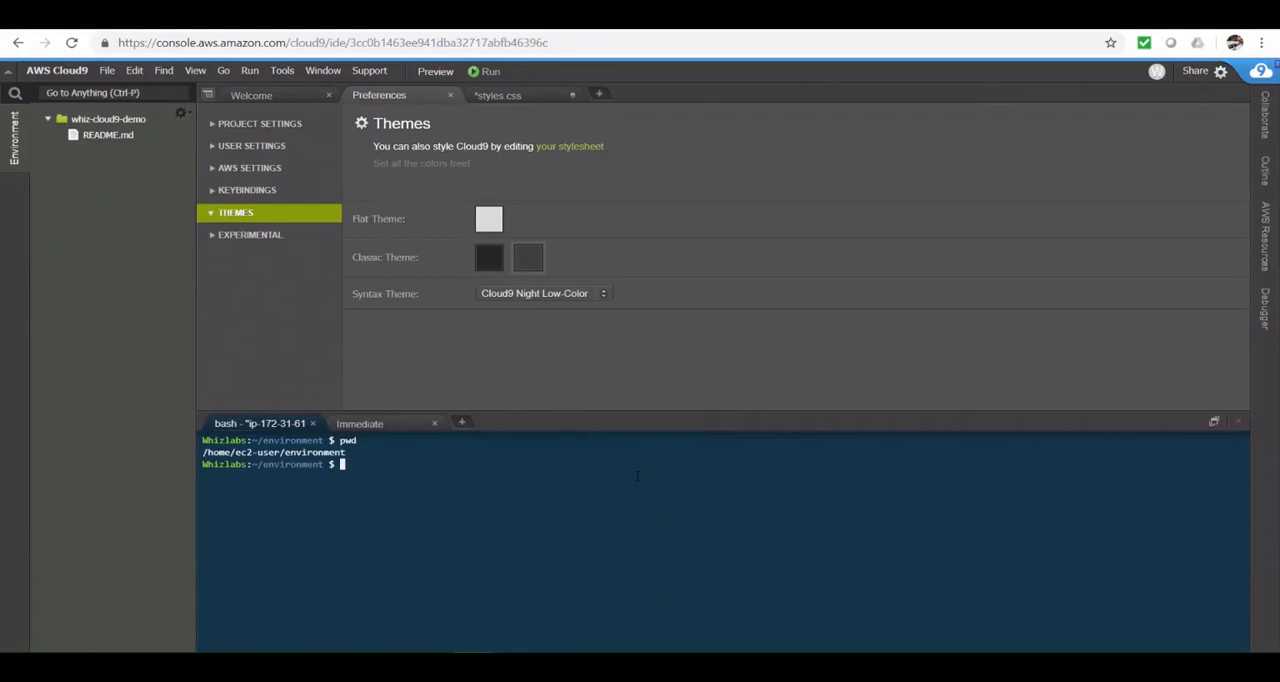
text(ls -l)
key(Return)
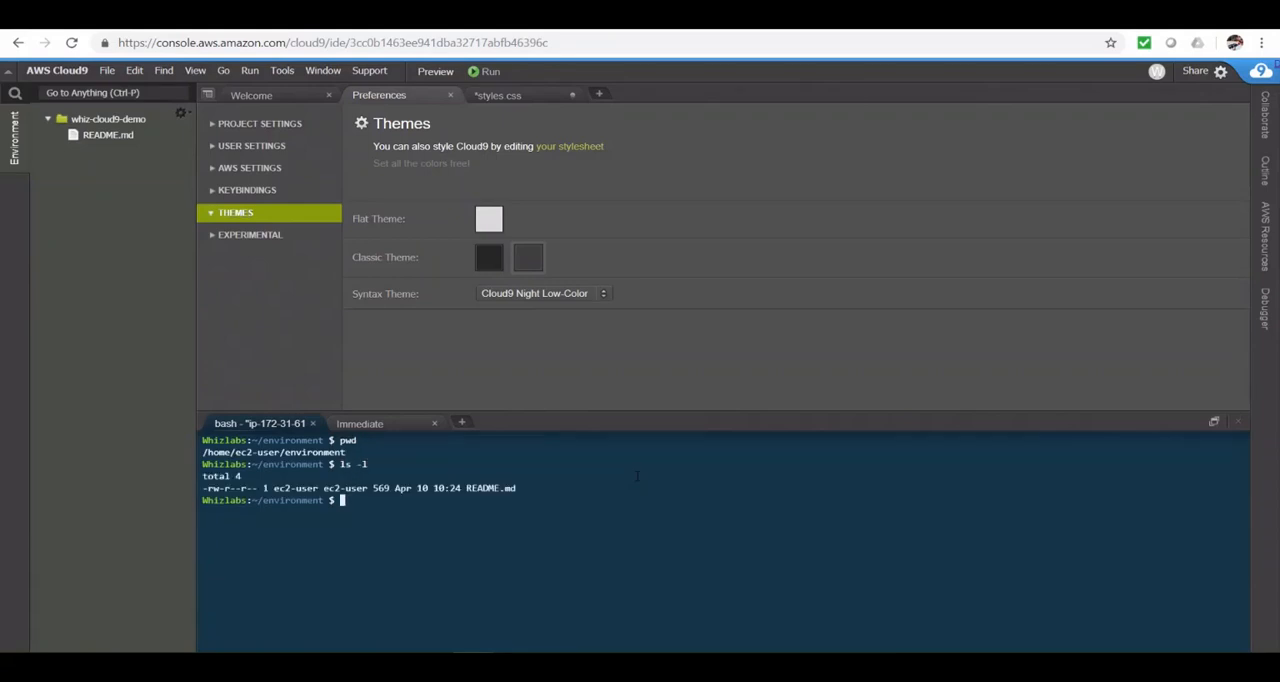
click(250, 71)
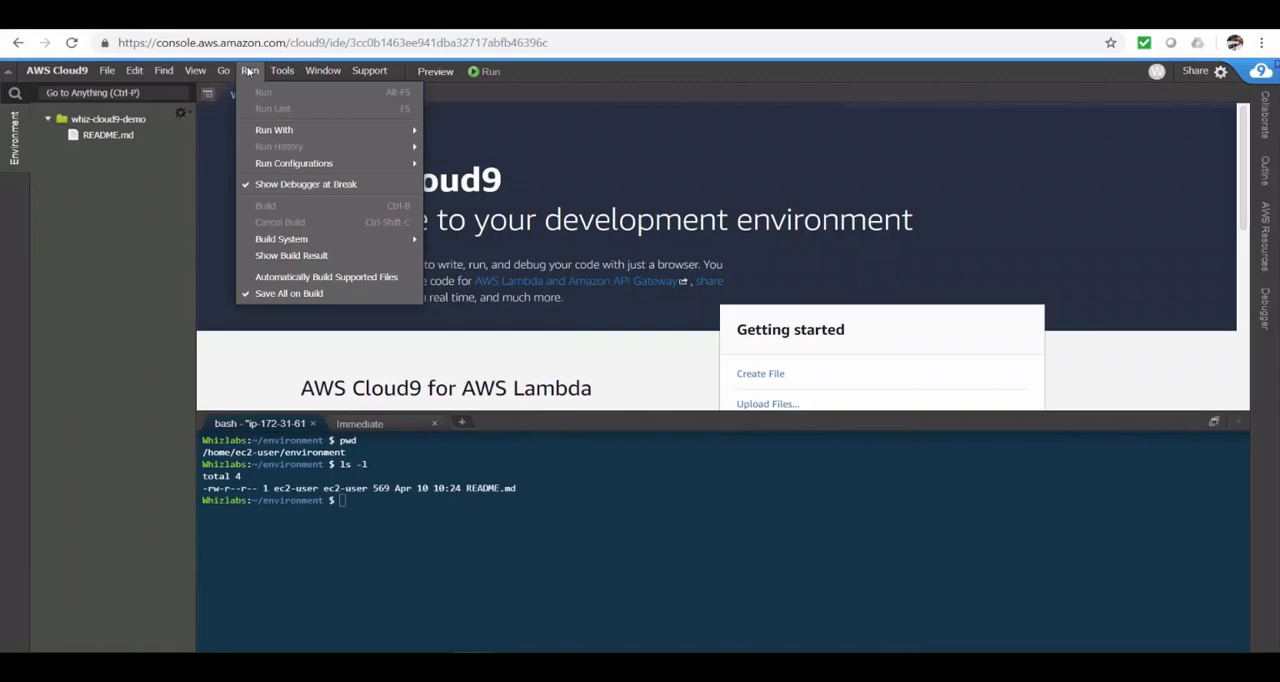
mouse_move(274, 130)
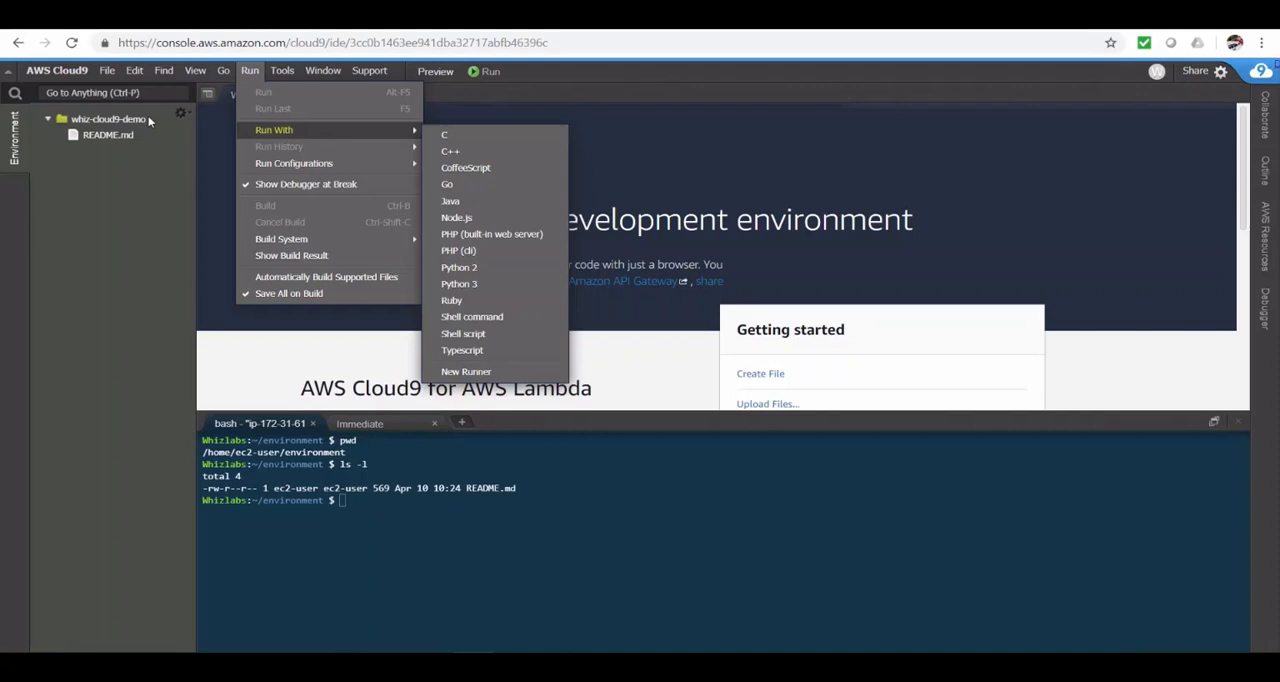
- Add a new file test-cloud9.py to the whiz-cloud9-demo folder
right_click(100, 120)
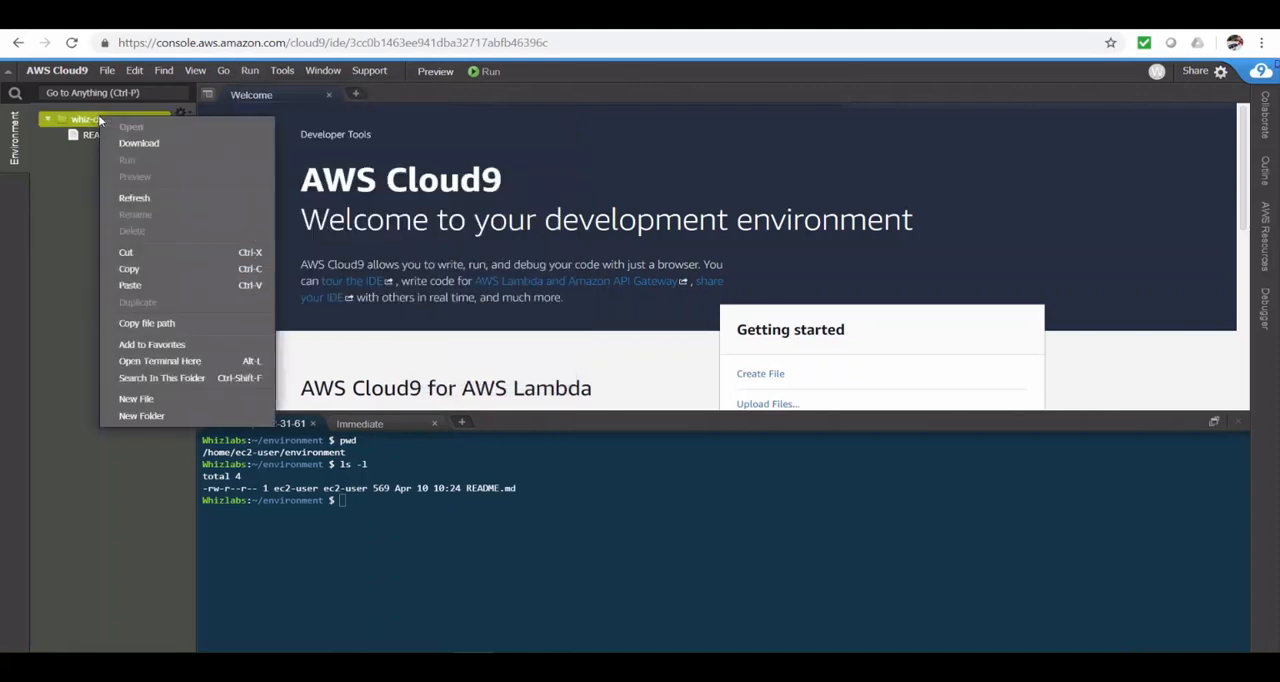
click(148, 399)
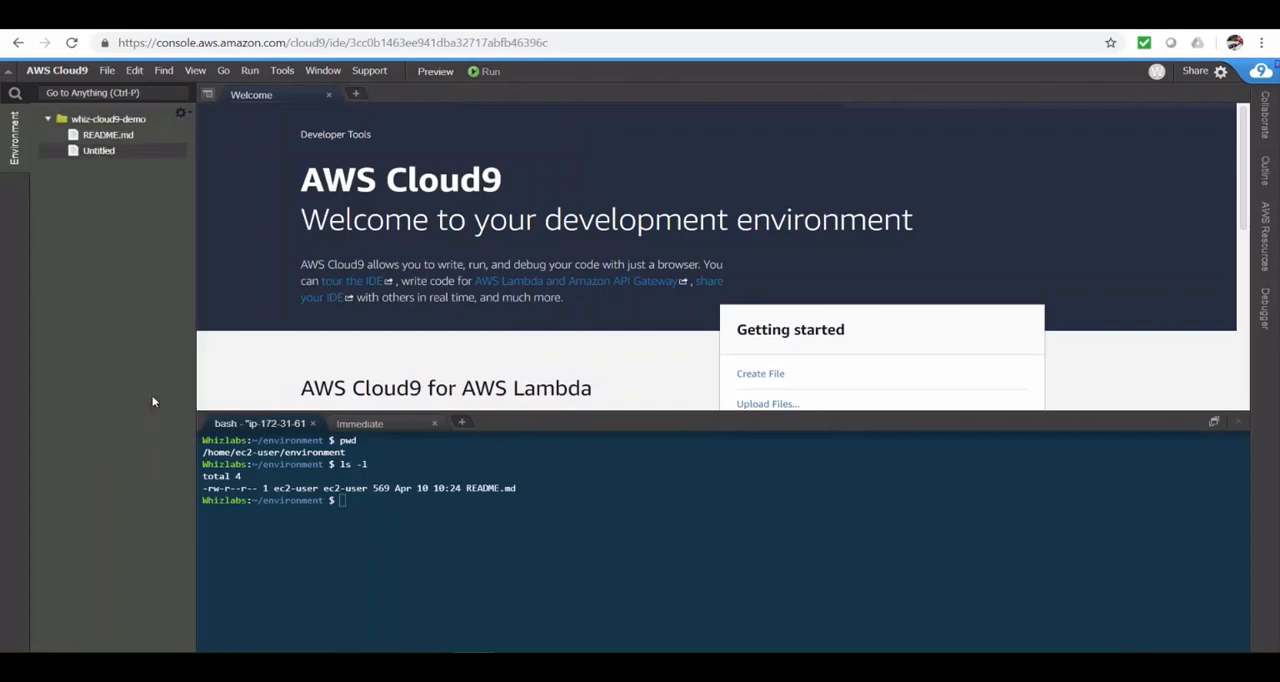
text(te)
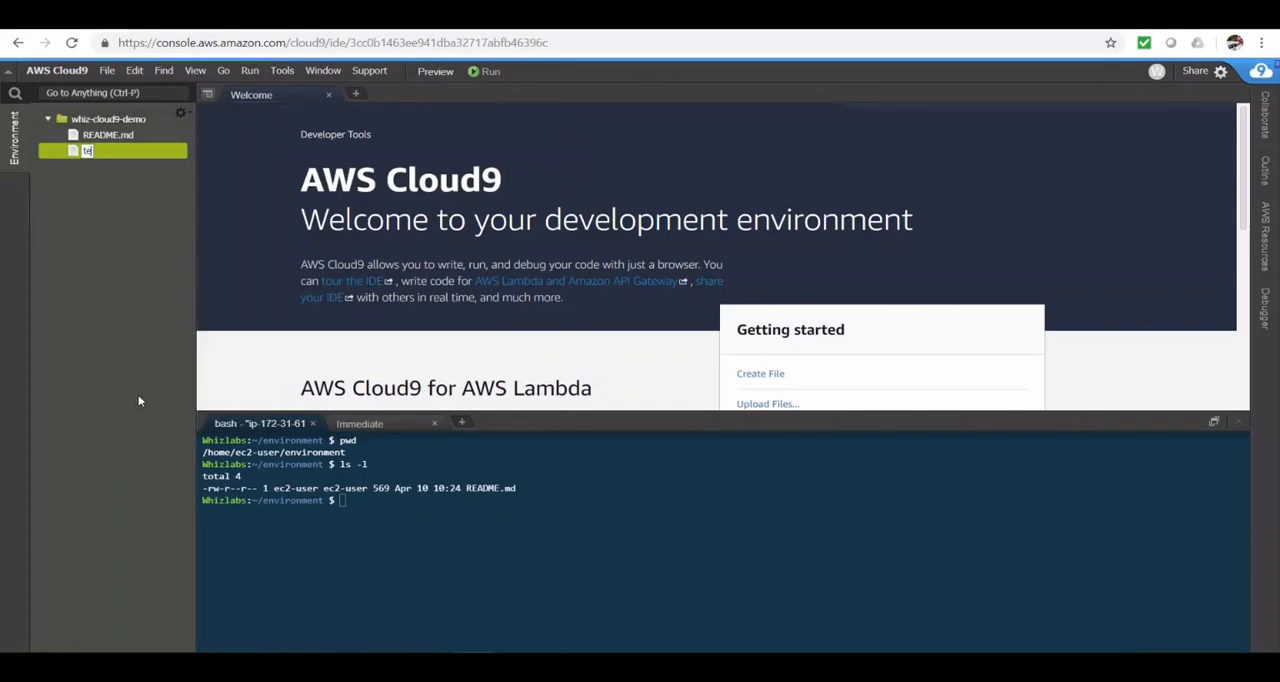
text(st-cloud)
text(9.py)
key(Return)
- Write a boto3 S3 client script looping over list_buckets and printing each bucket, saving with Ctrl+S
double_click(124, 152)
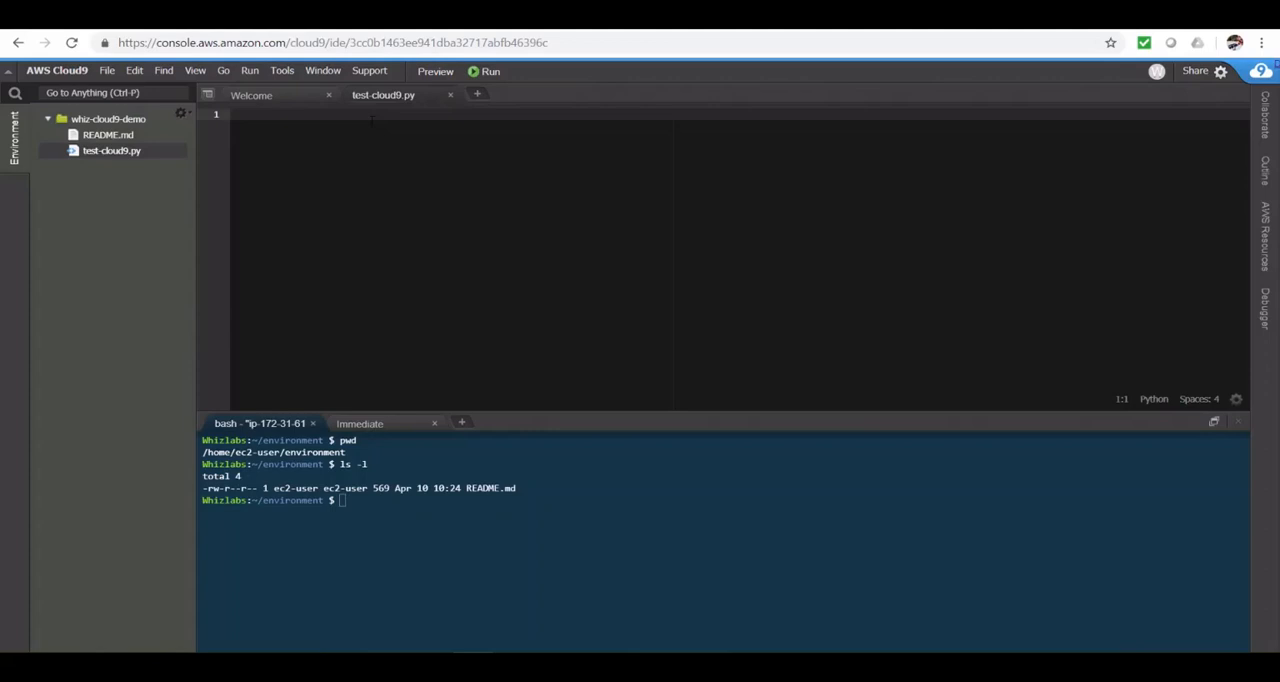
text(import b)
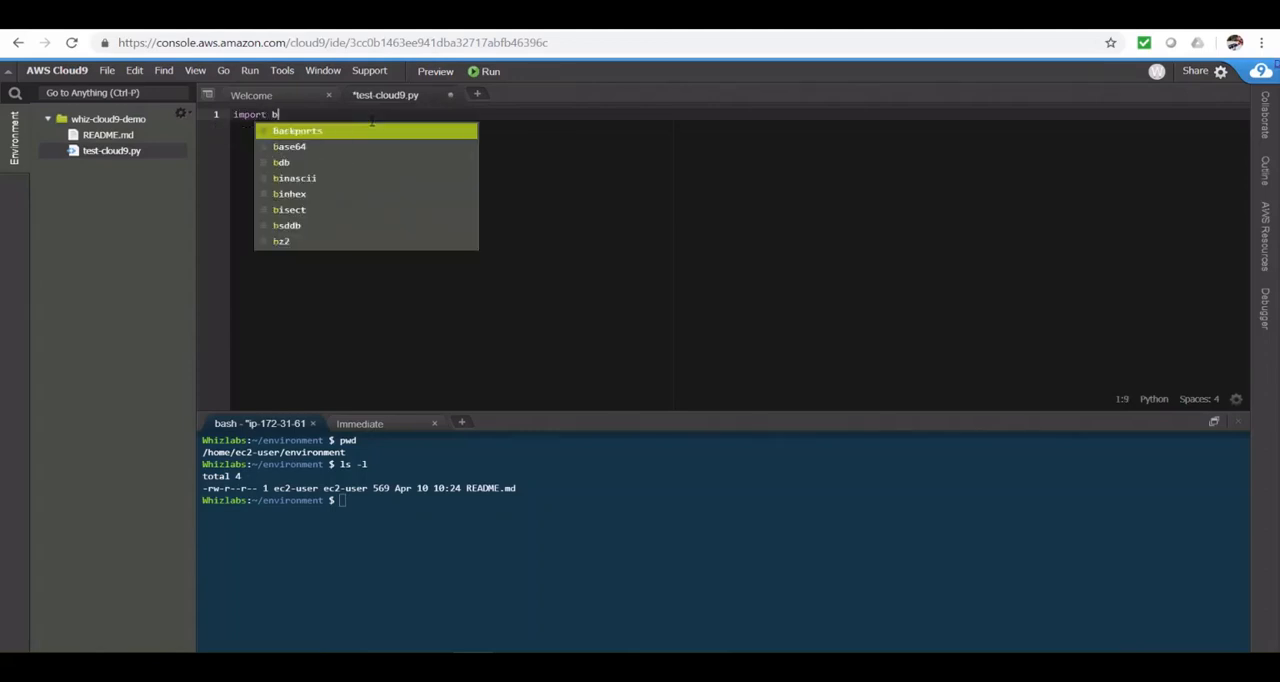
text(oto3)
key(Return)
key(Return)
text(s3)
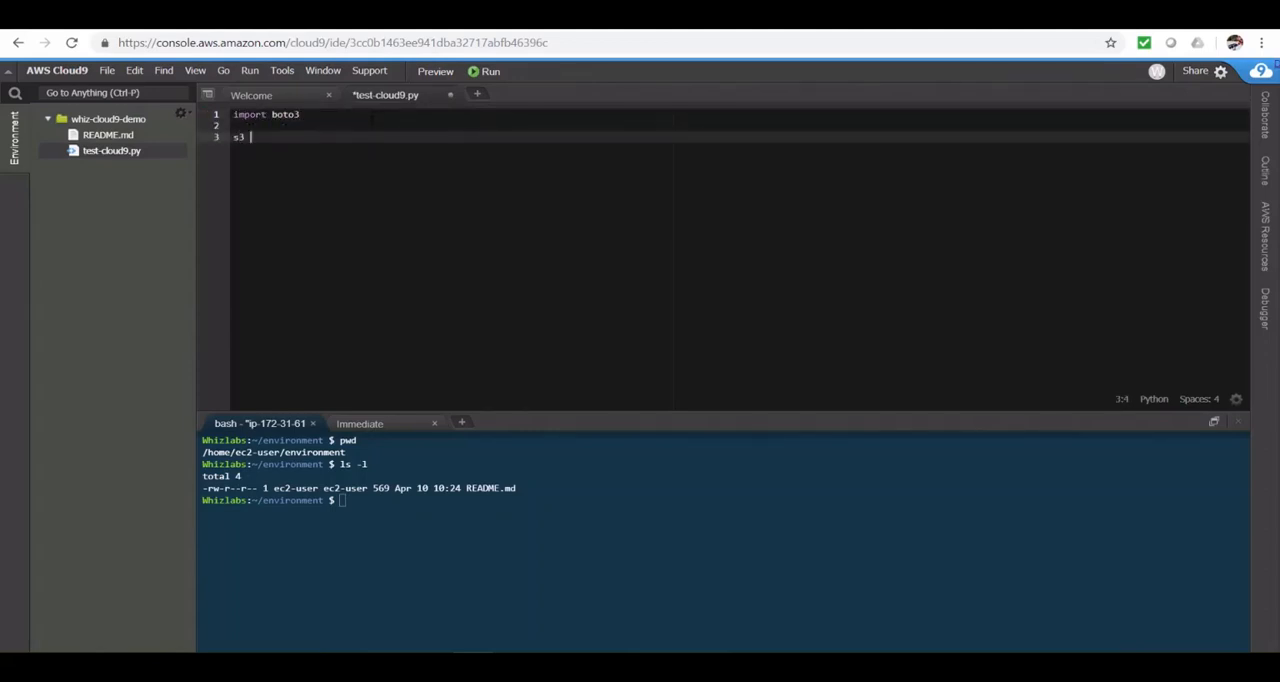
text( = boto)
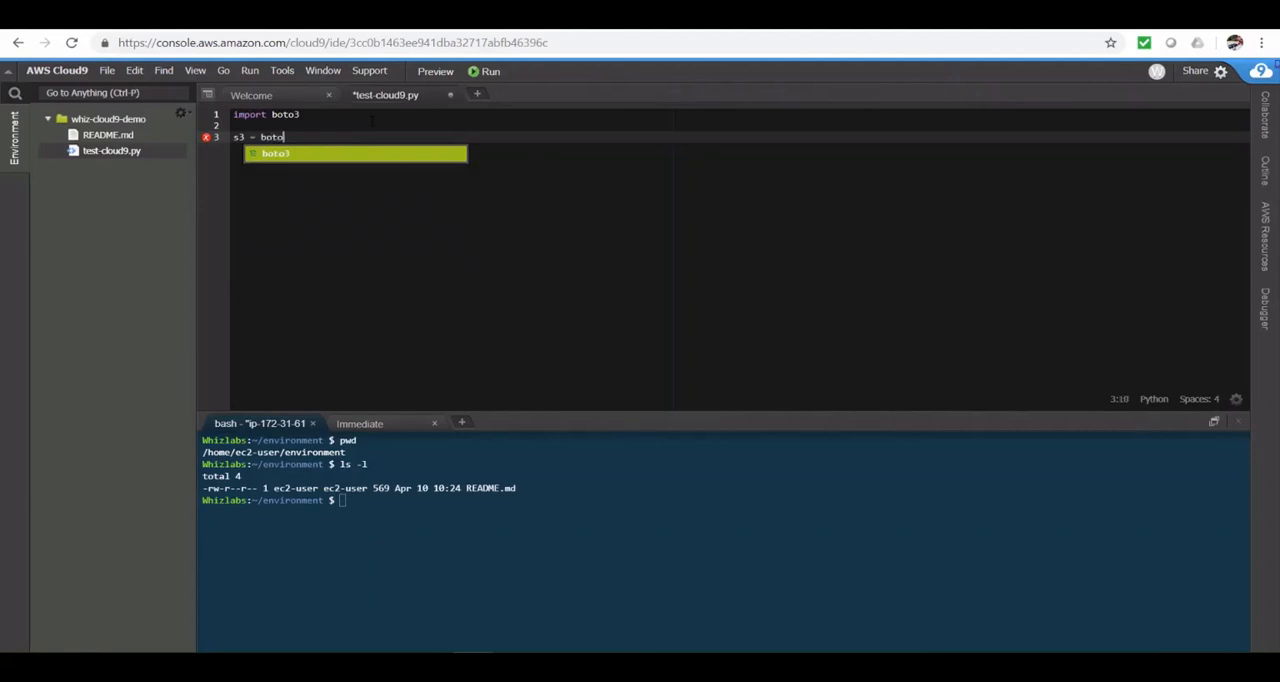
text(3.client)
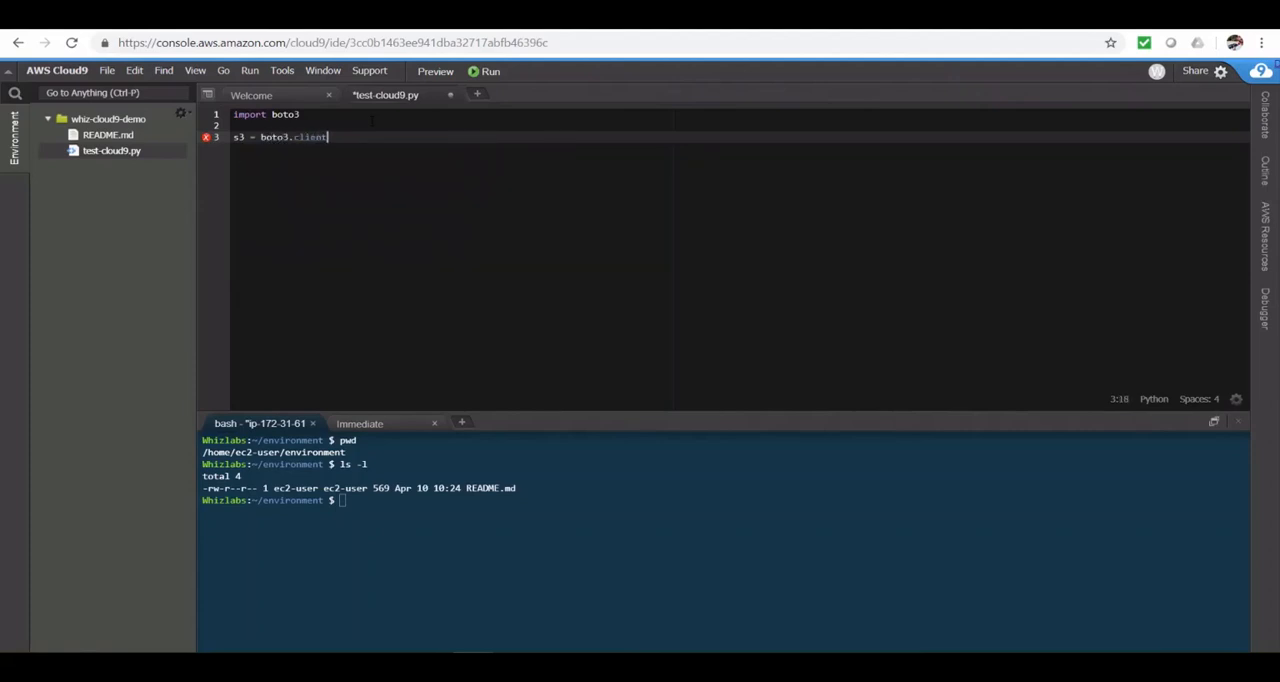
text(('s3')
text())
key(ctrl+s)
key(Return)
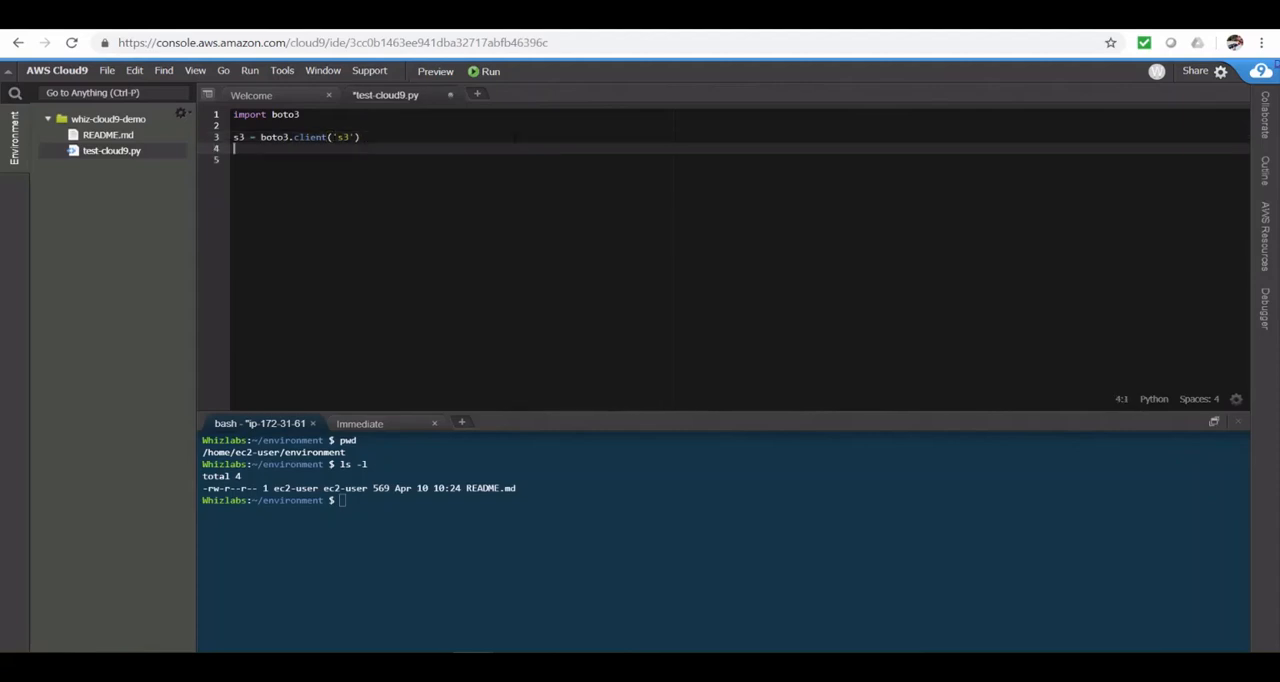
key(Return)
text(bucket)
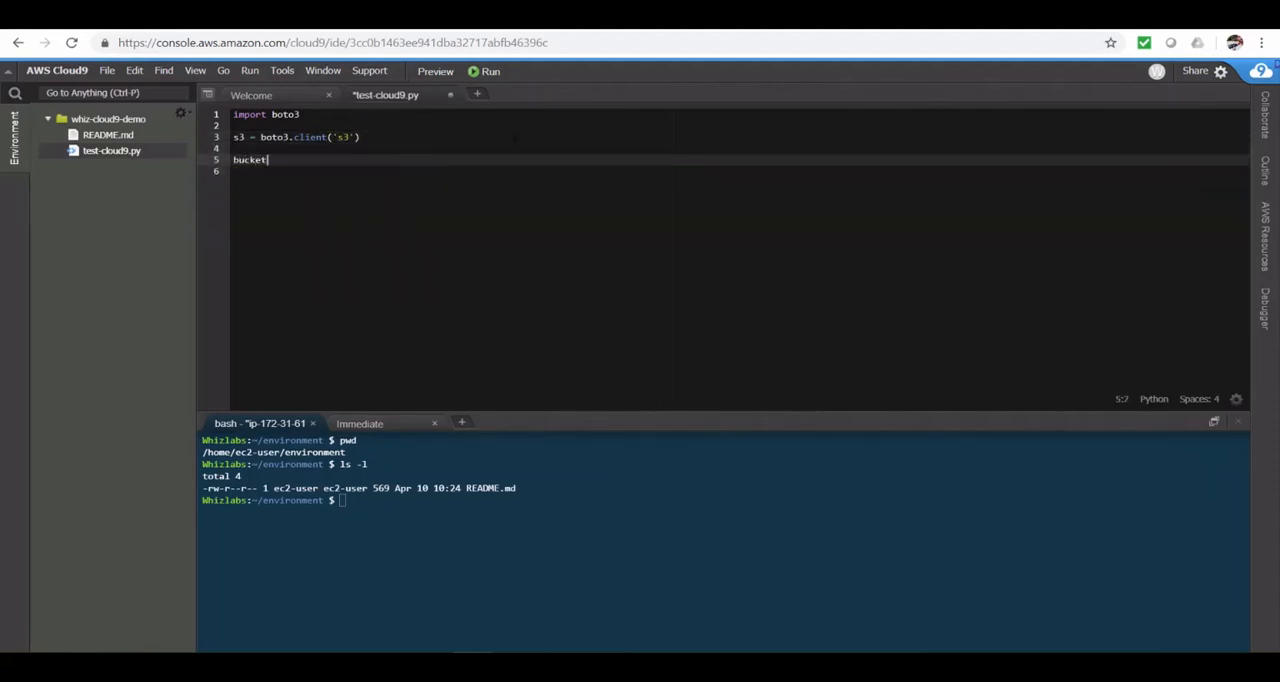
text(s = s3)
text(.list_)
text(buckets()
text())
key(Return)
key(Return)
text(for )
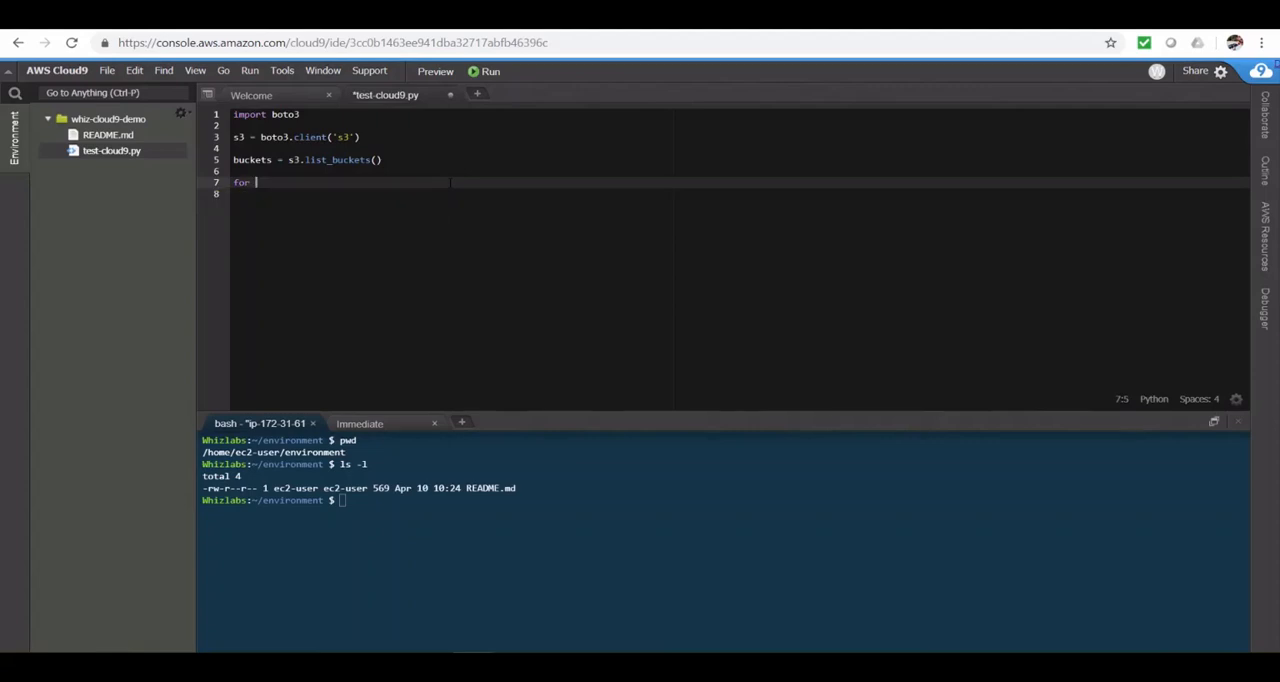
text(buck)
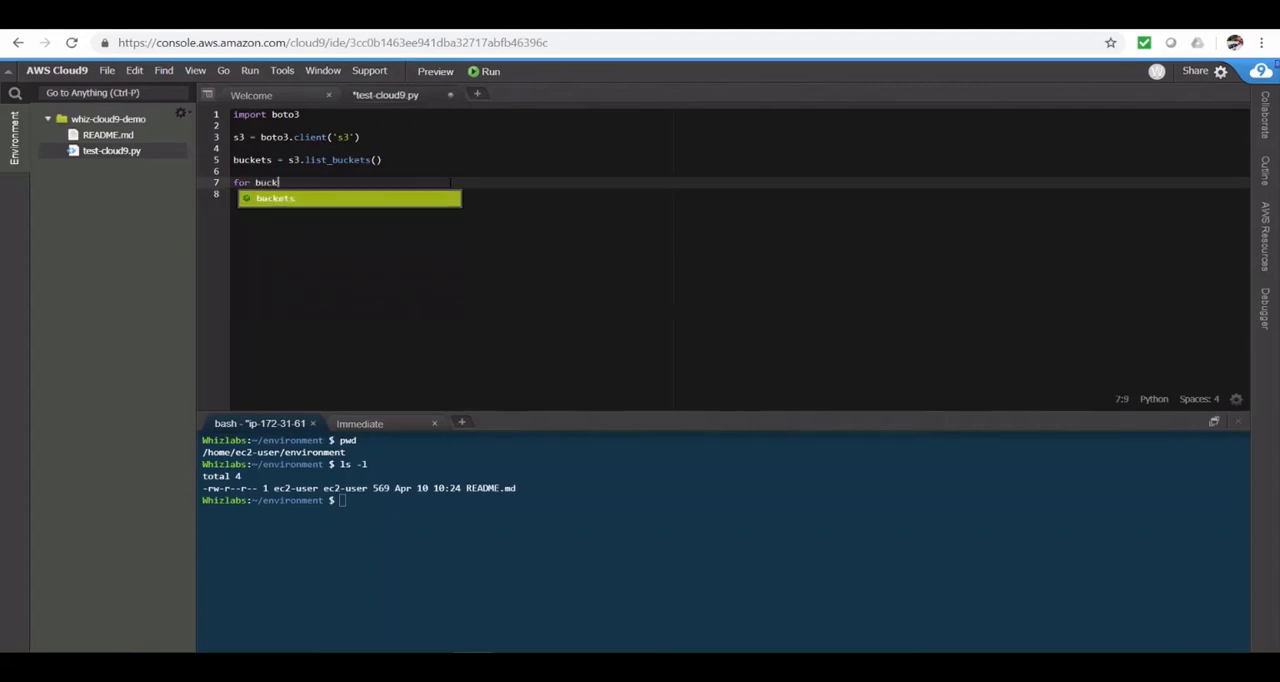
text(et in buckets['Buckets'])
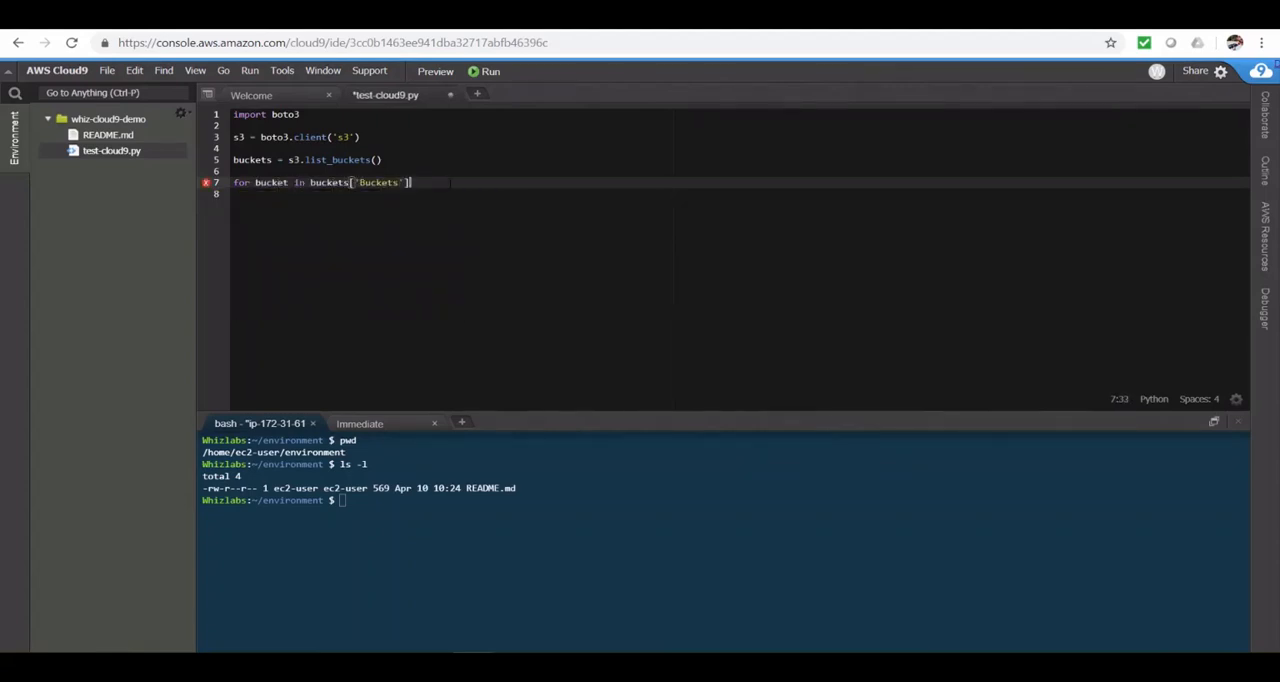
text(:)
key(Return)
text(print)
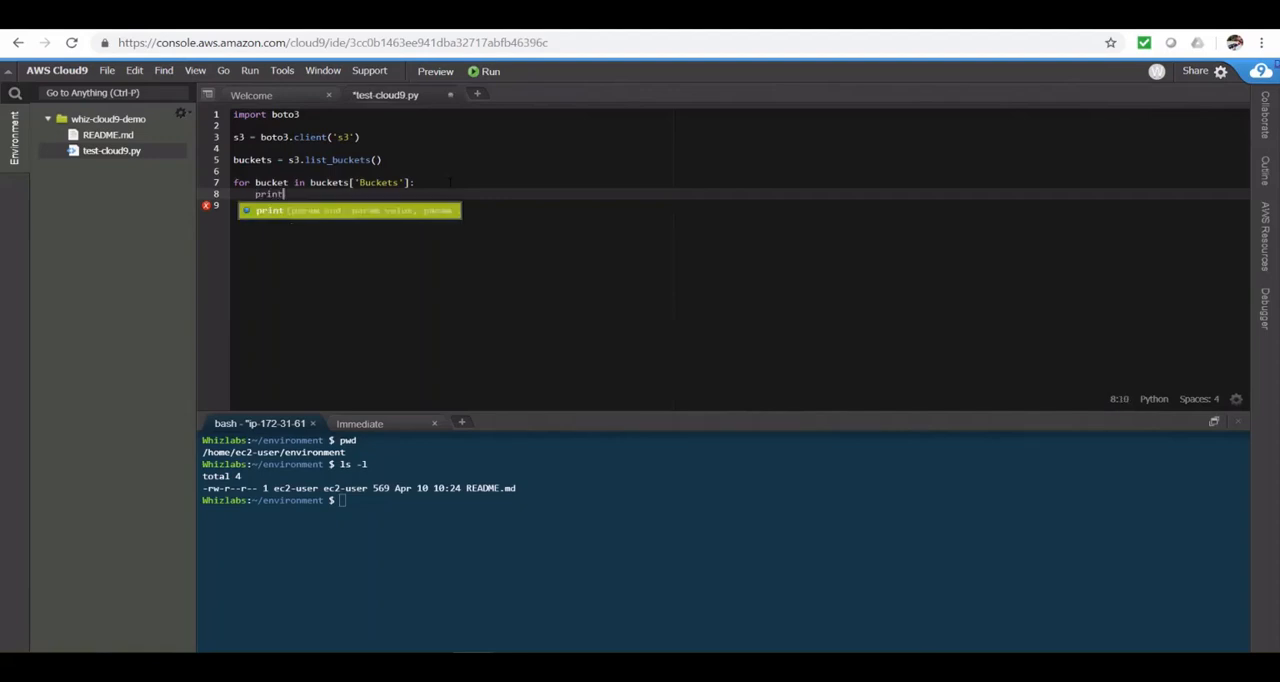
text((bucket))
key(ctrl+s)
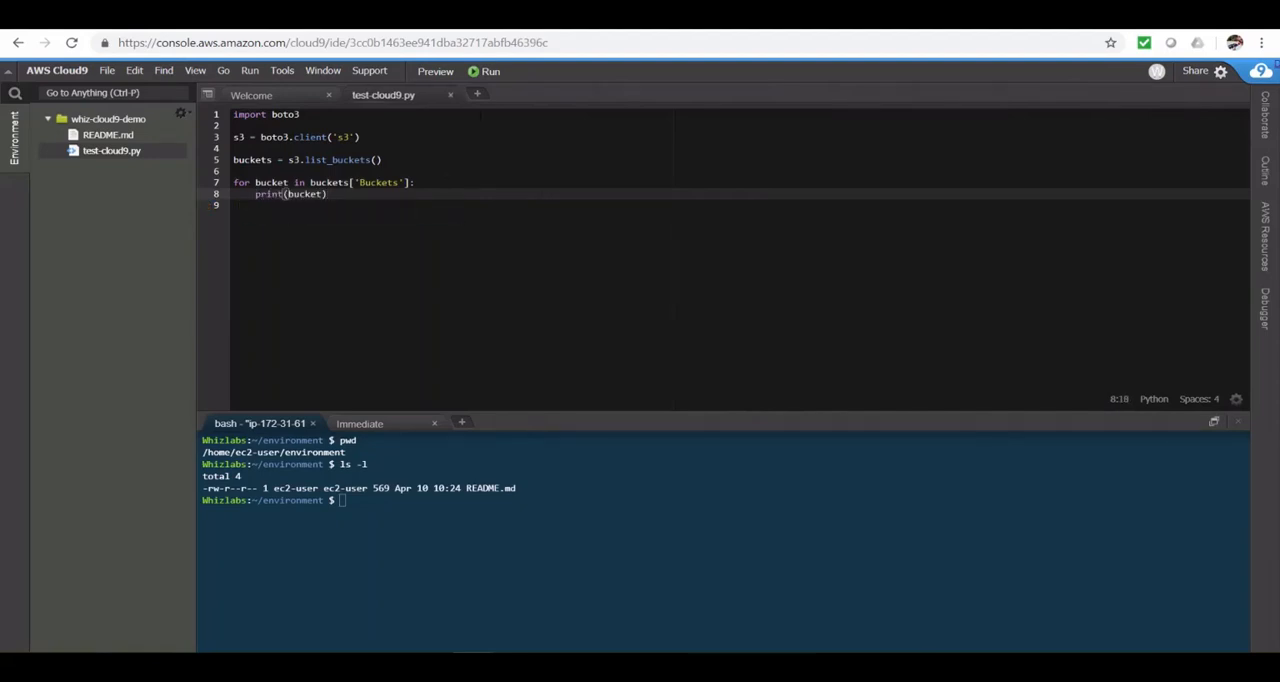
- Run the bucket-listing script, then close its output without saving the run configuration
click(489, 72)
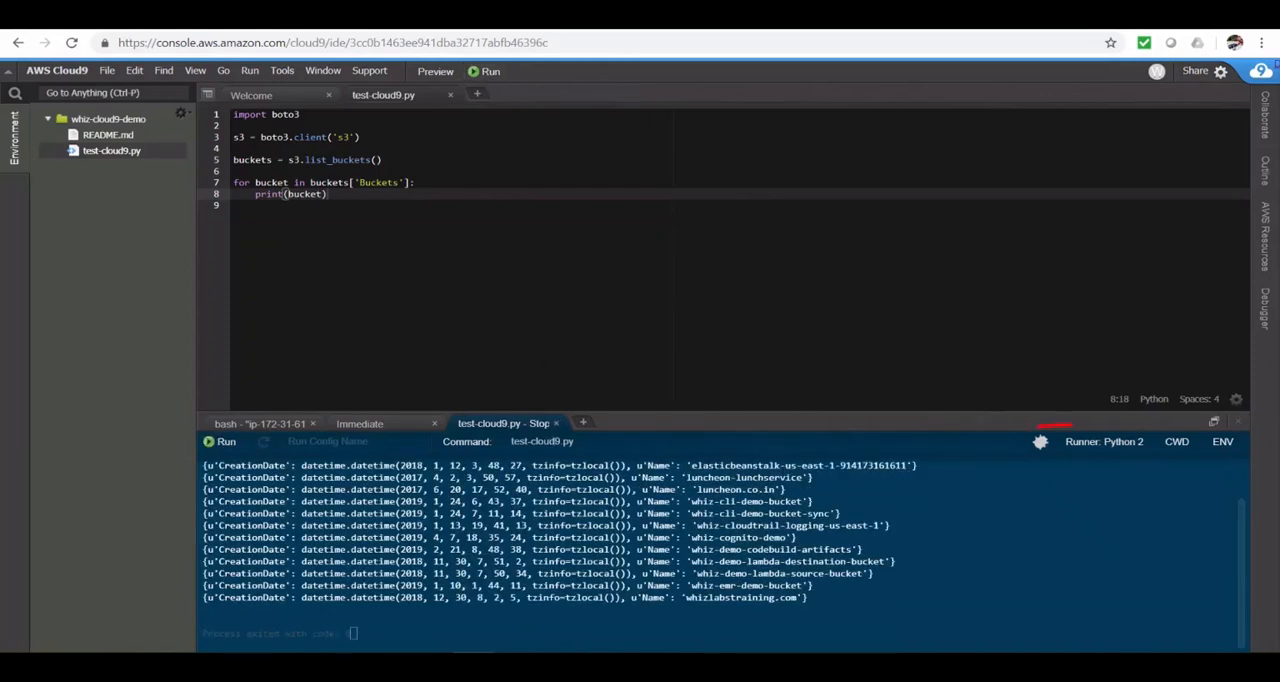
scroll(724, 556, up, 2)
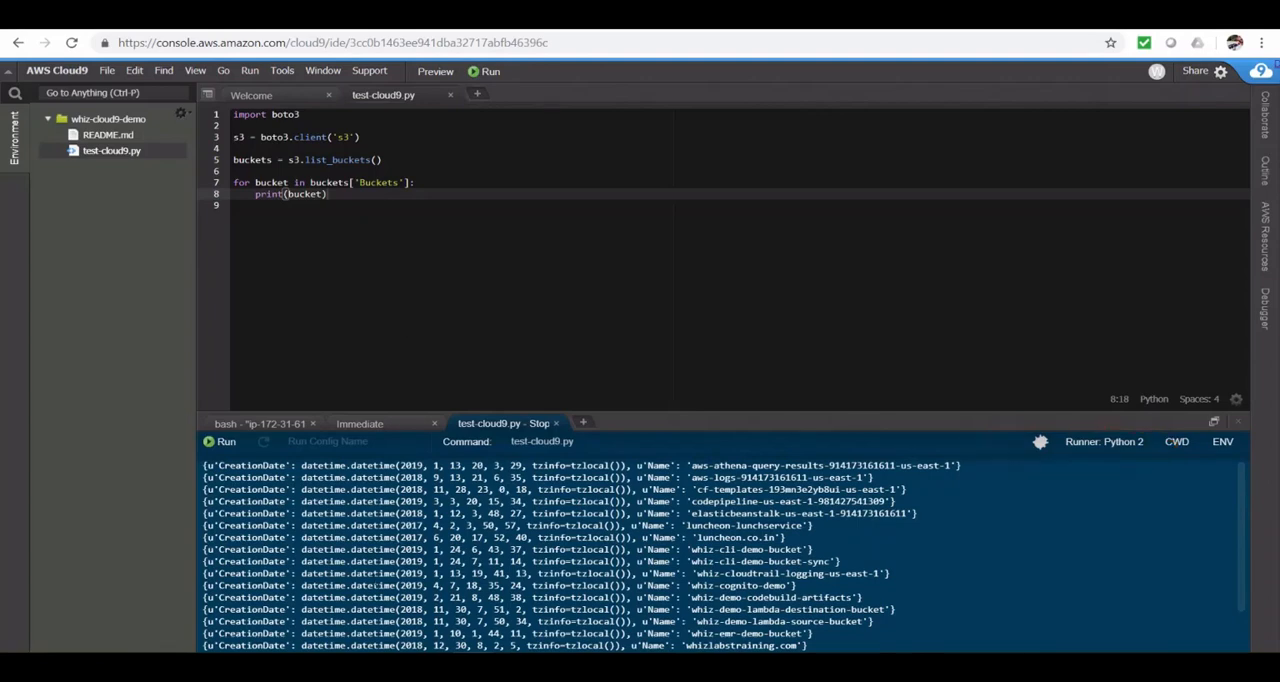
click(389, 218)
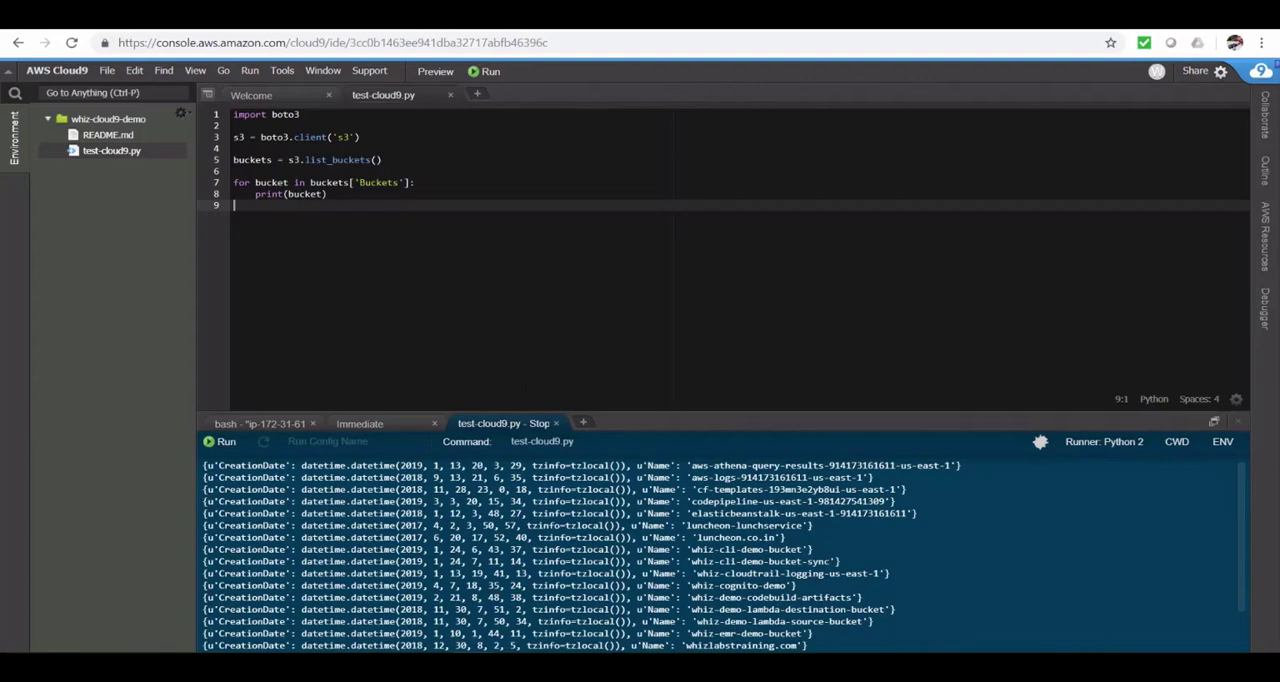
click(557, 424)
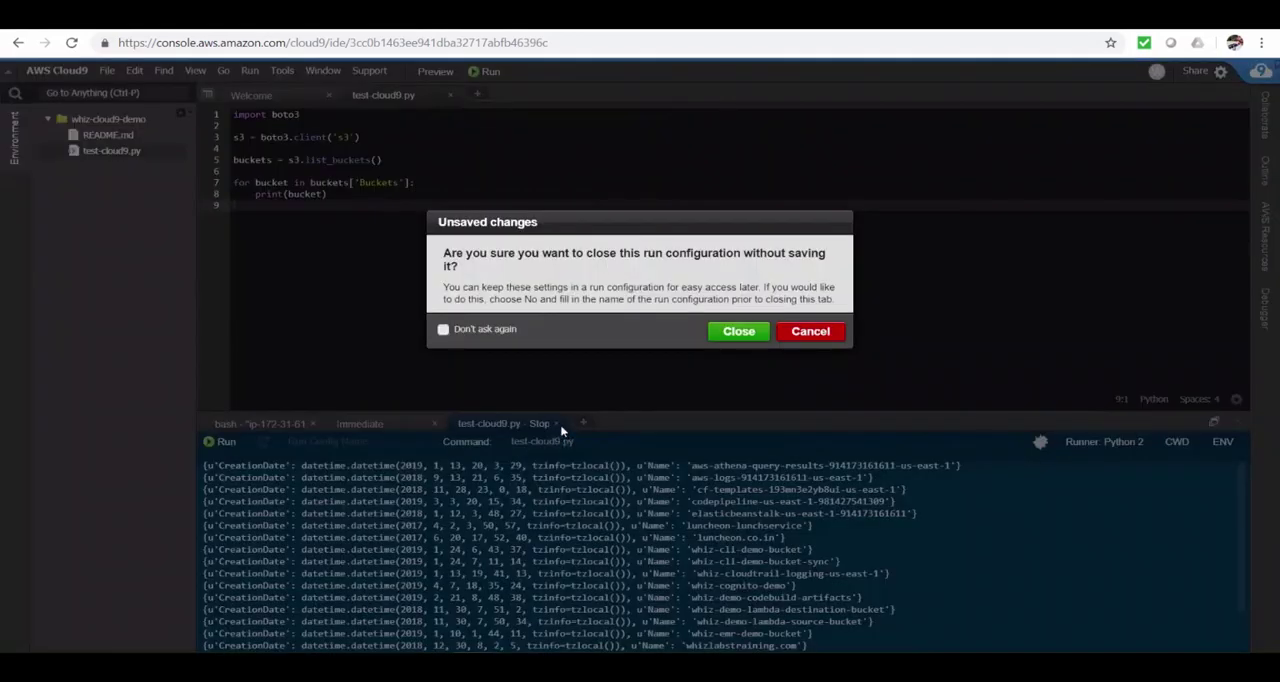
click(739, 331)
click(465, 212)
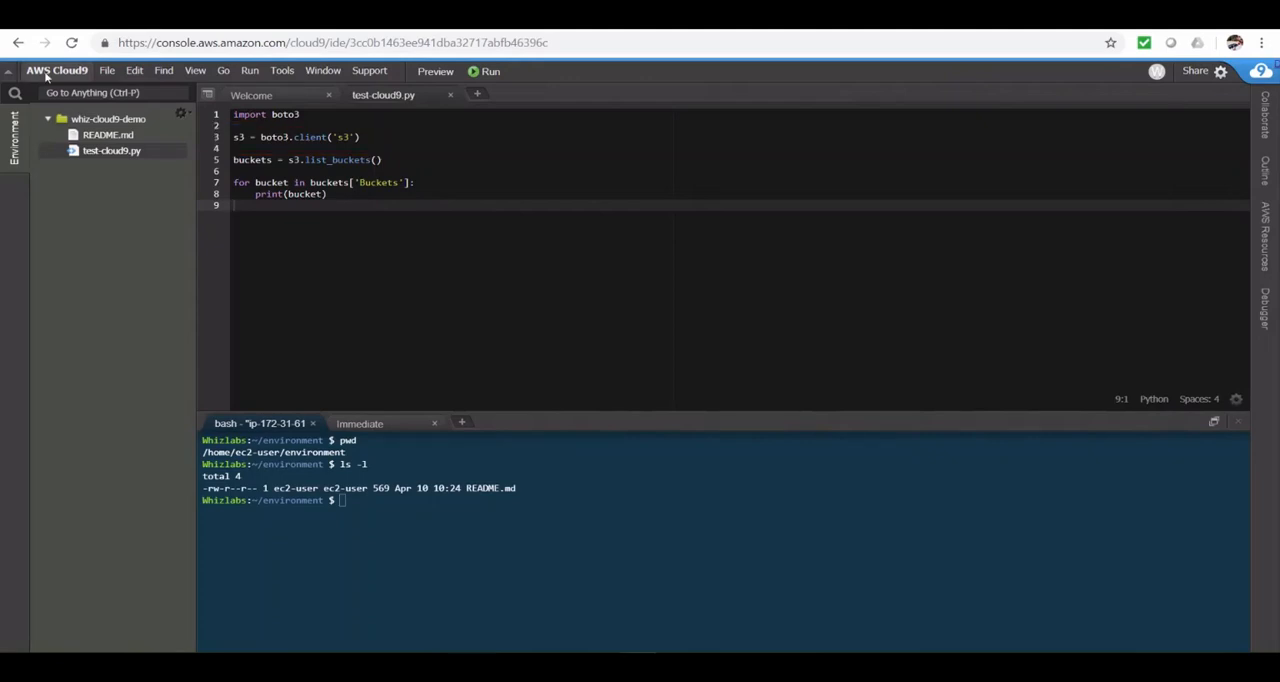
- Show the AWS Settings preferences with the US East (N. Virginia) region and managed temporary credentials
click(45, 72)
click(73, 90)
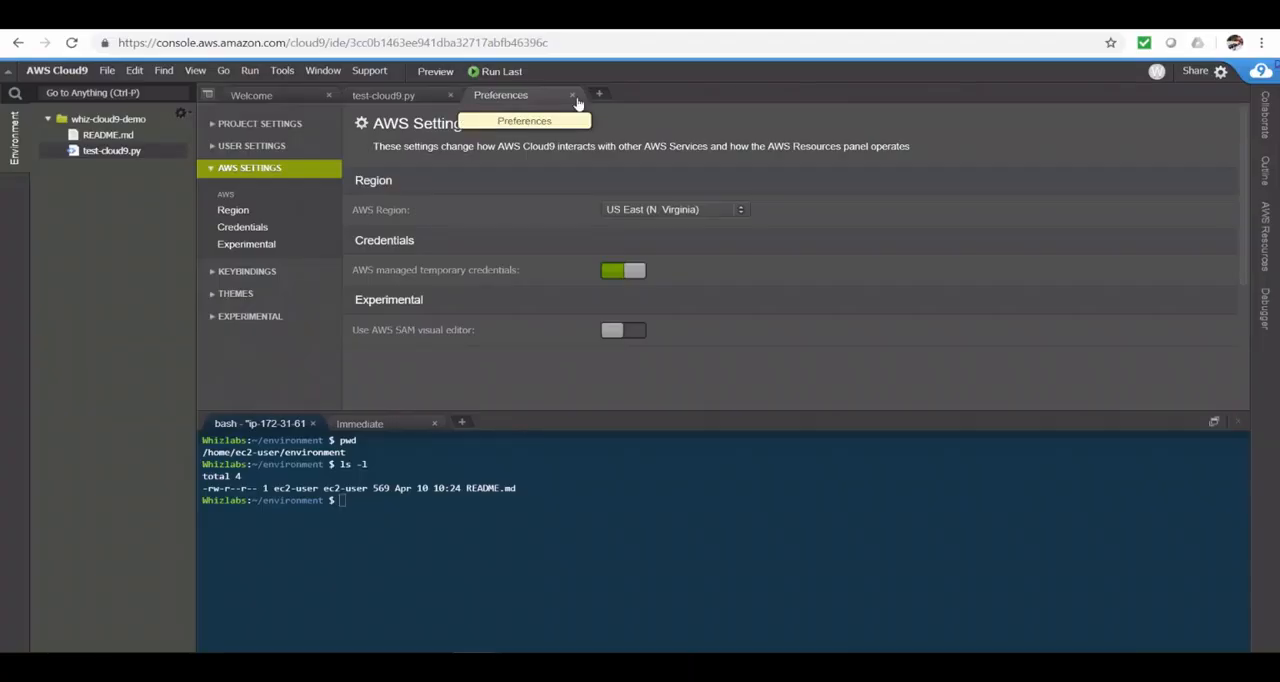
- Close the Preferences tab, returning to the test-cloud9.py script
click(573, 96)
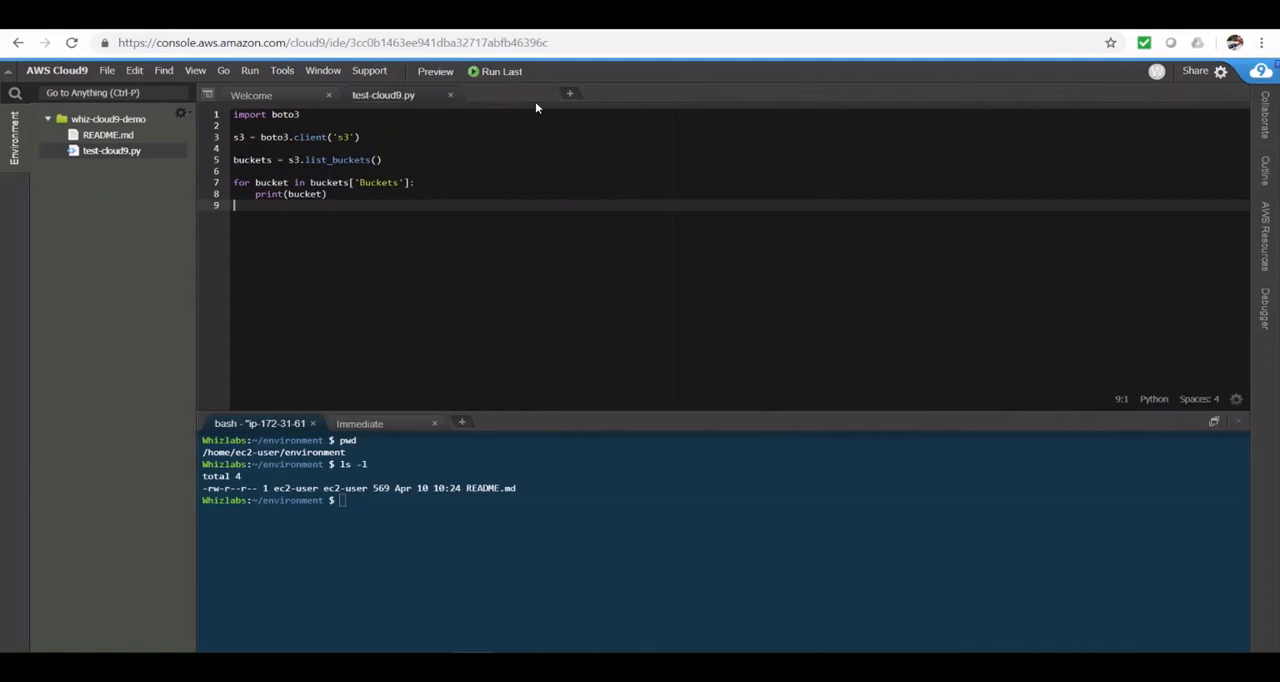
- Import the remote get-all-users-dynamodb Lambda function into the environment from AWS Resources
click(1266, 243)
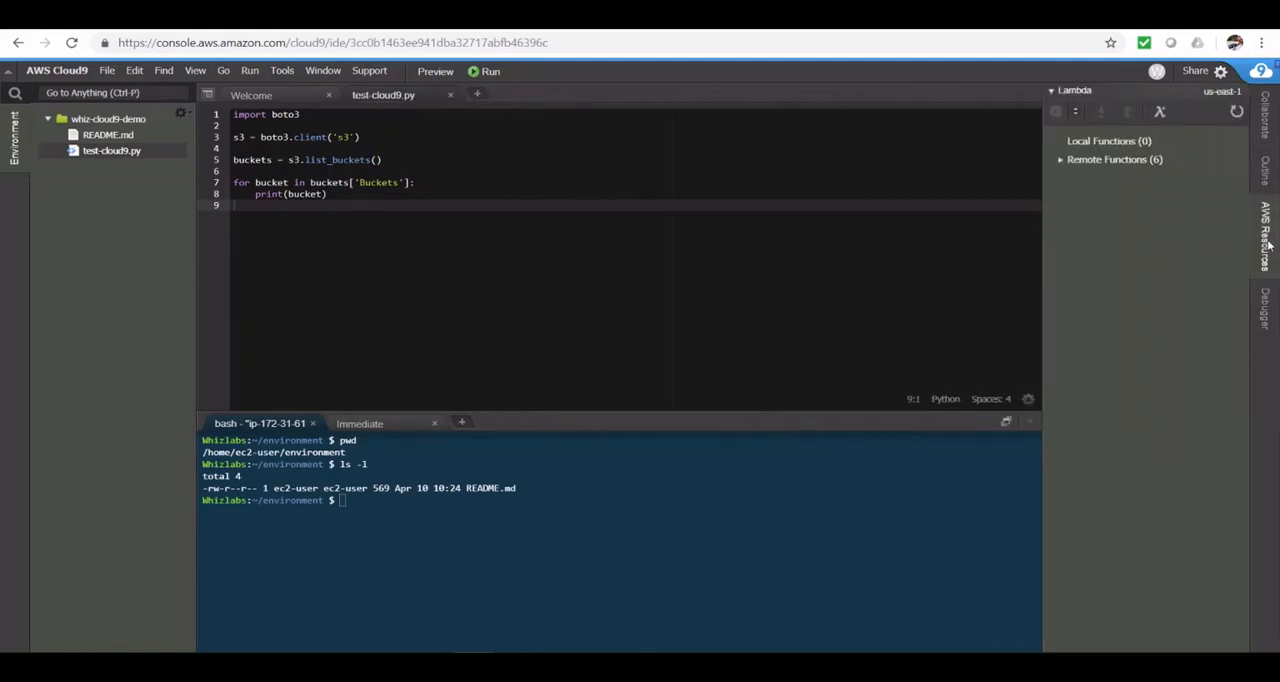
click(1061, 161)
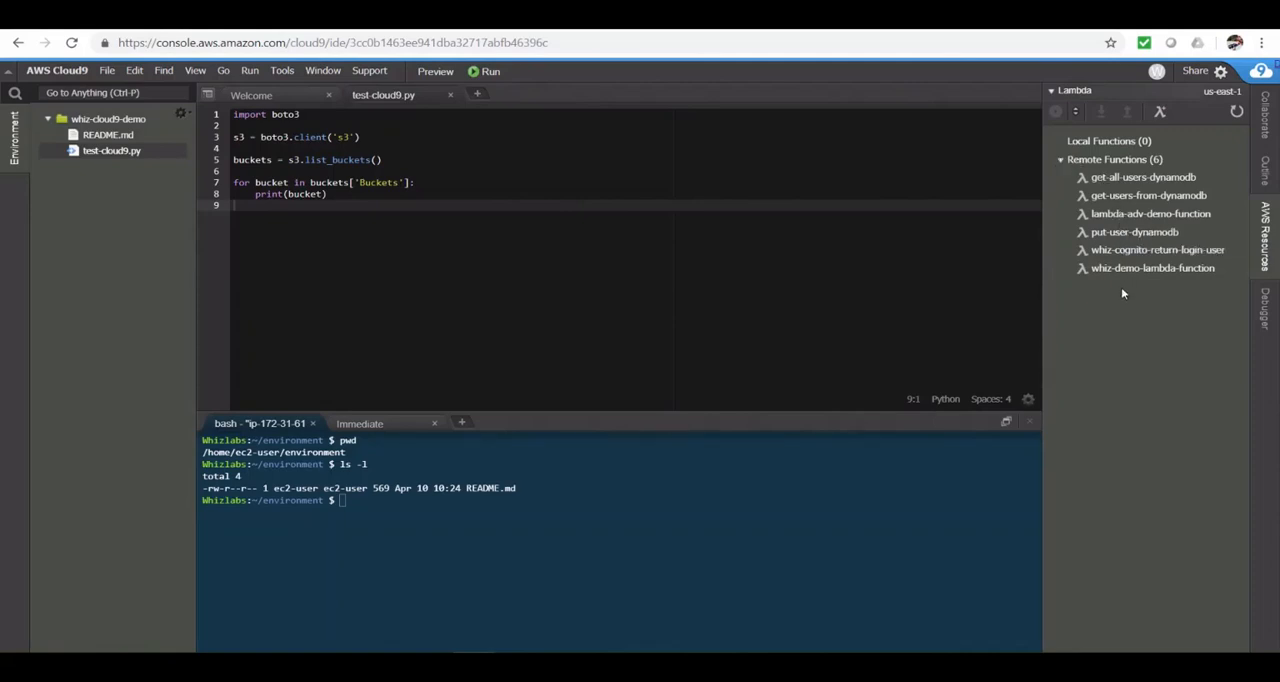
click(1113, 180)
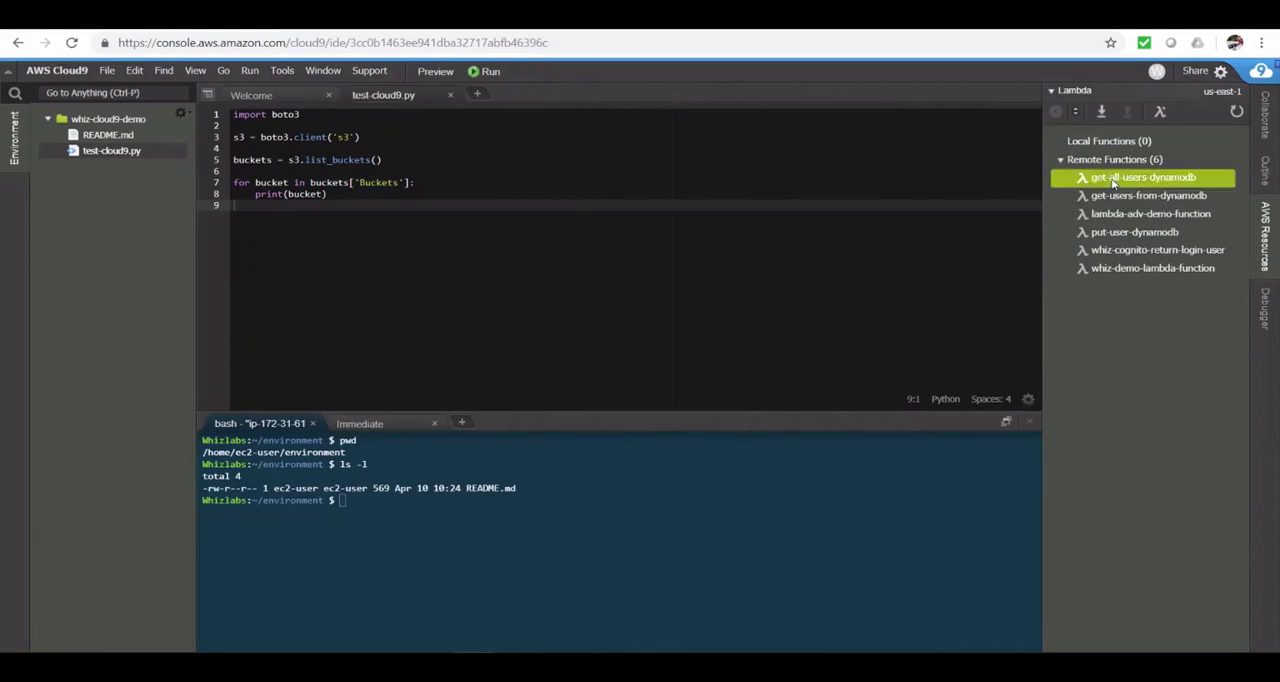
right_click(1113, 180)
click(1140, 334)
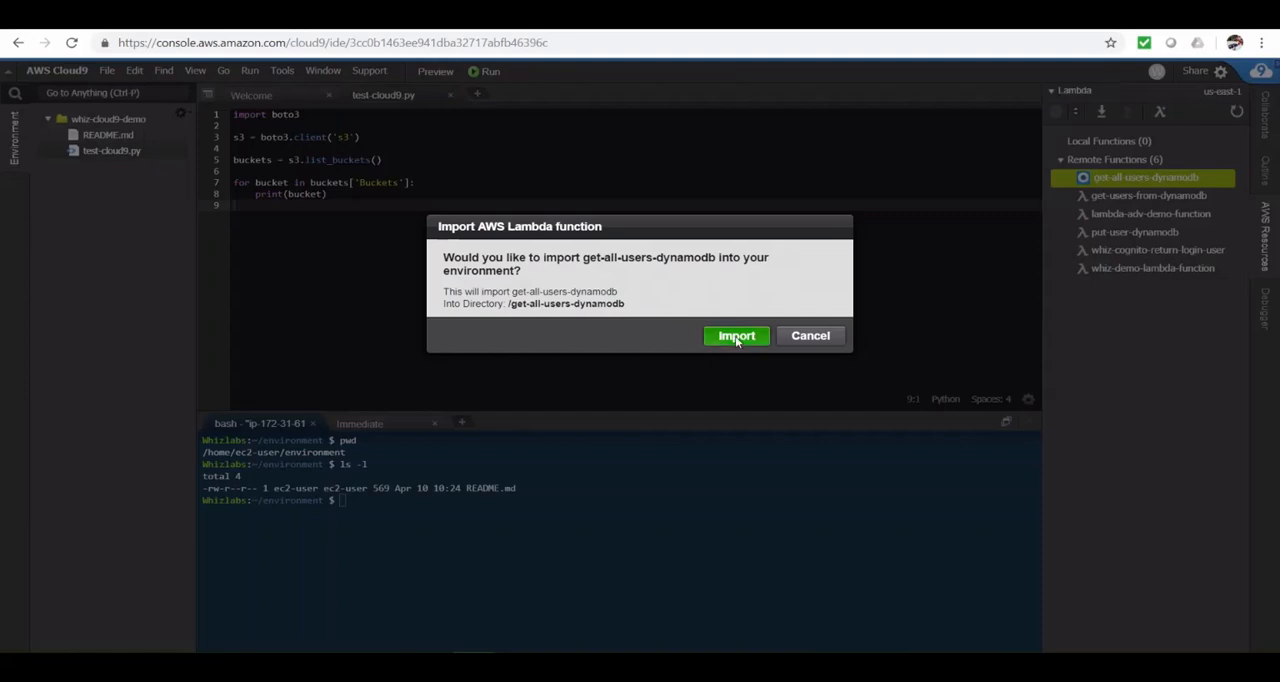
click(738, 338)
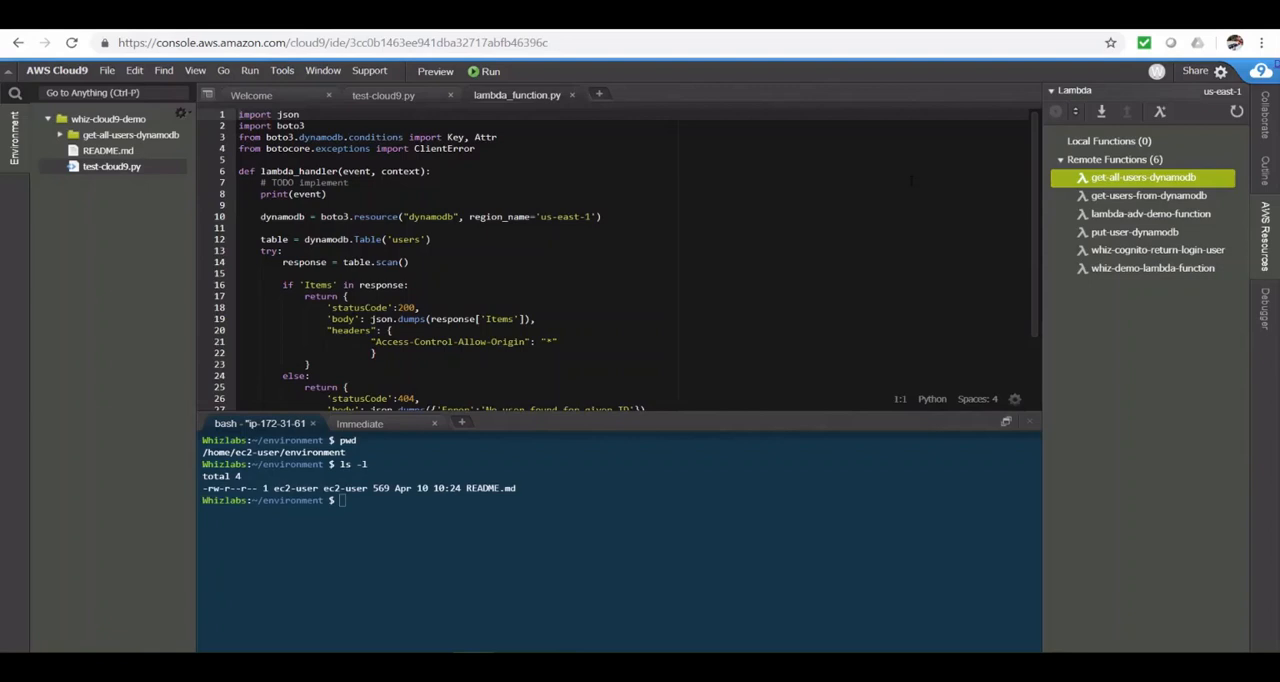
- Expand the imported folder and view its lambda_function.py and template.yaml files
click(60, 137)
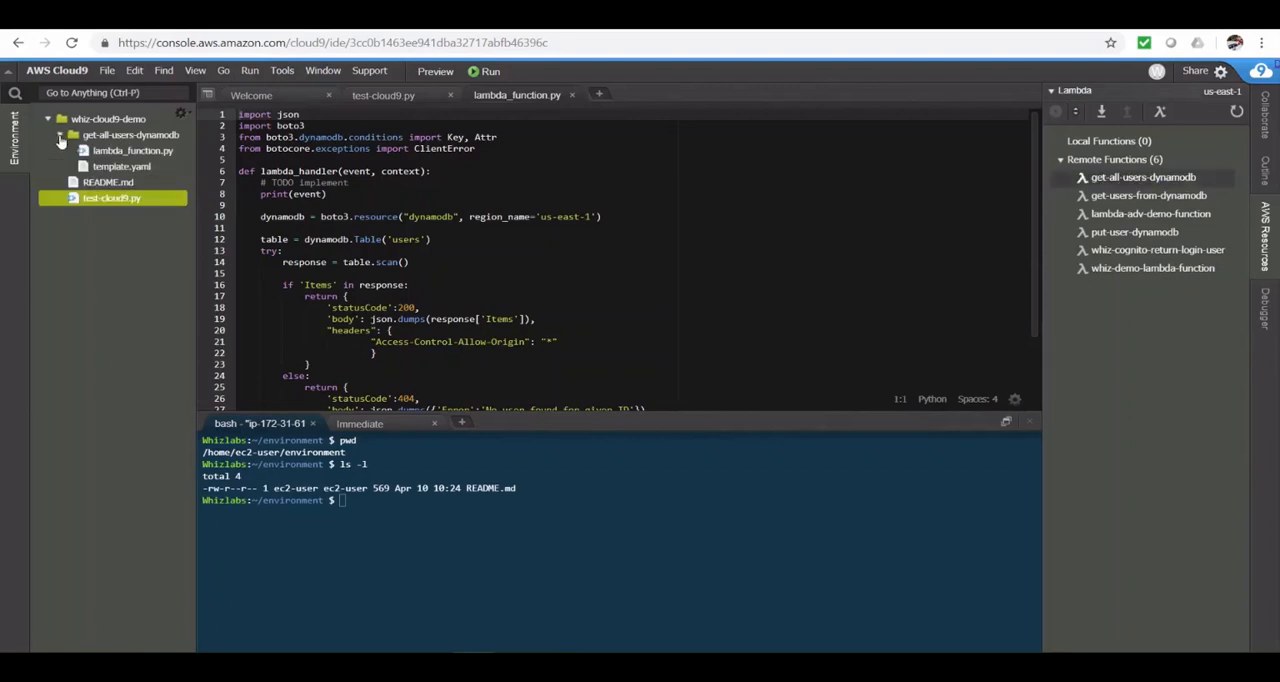
double_click(115, 151)
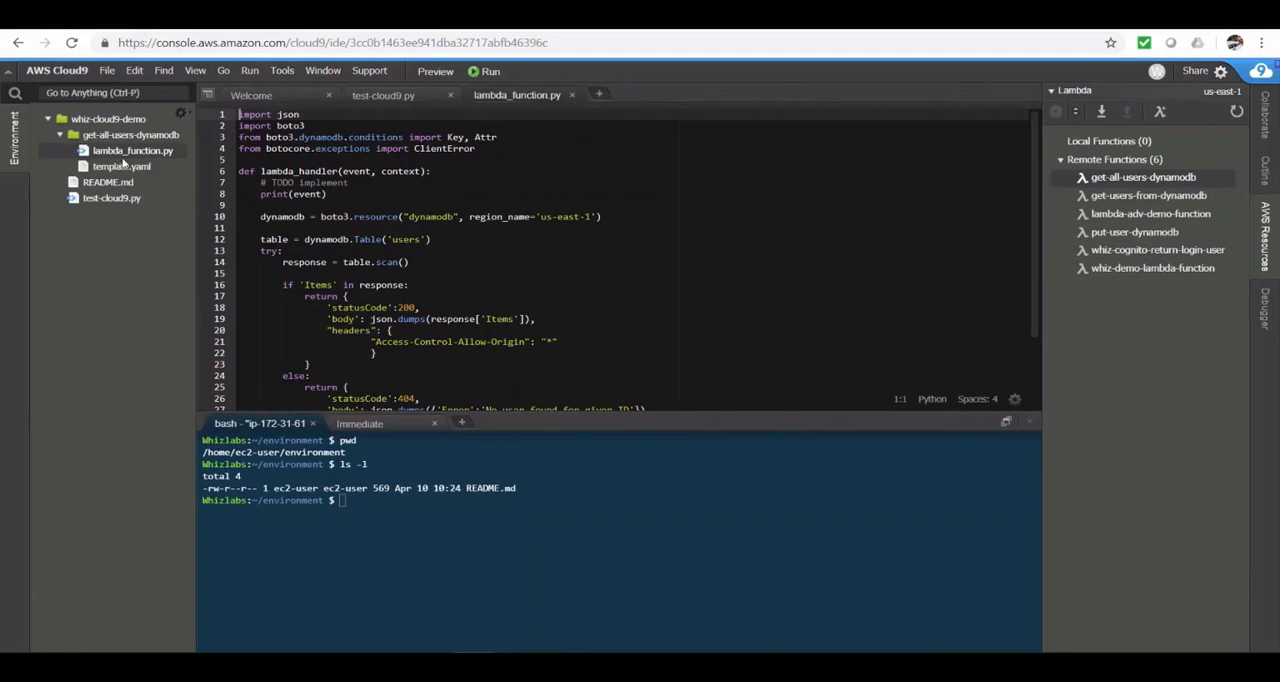
double_click(115, 166)
click(350, 182)
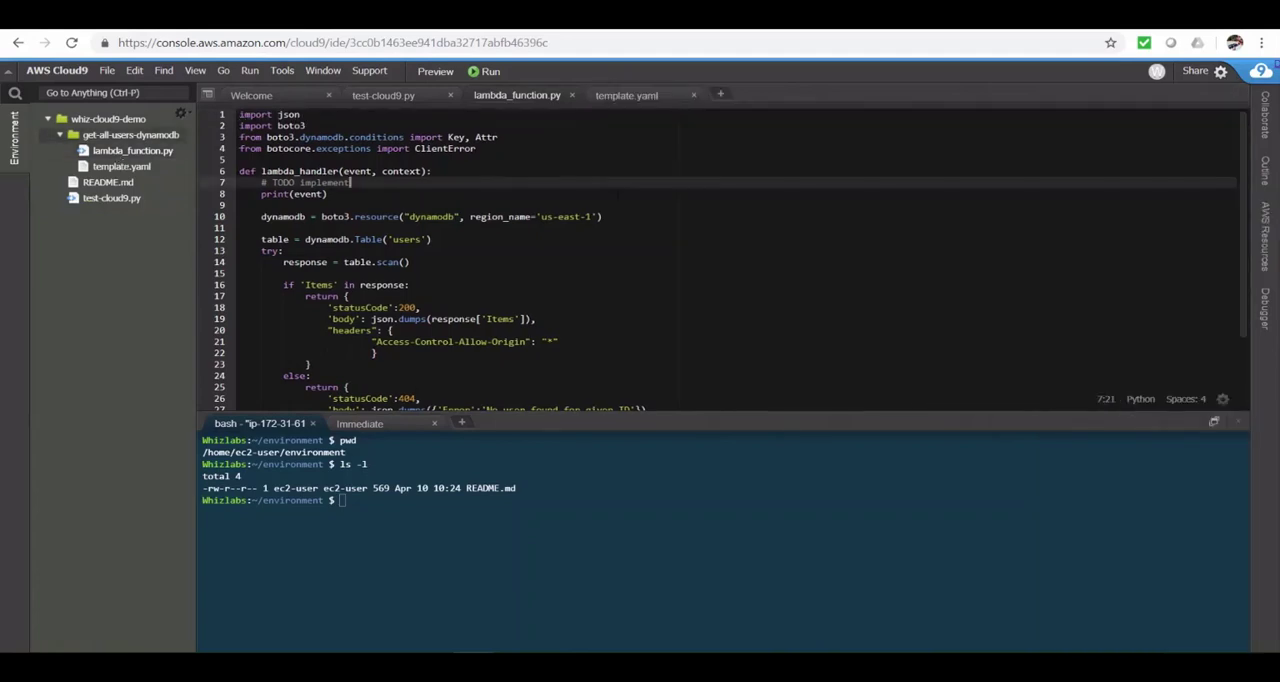
- Run get-all-users-dynamodb locally with the {"Name":"TestEvent"} payload
click(490, 72)
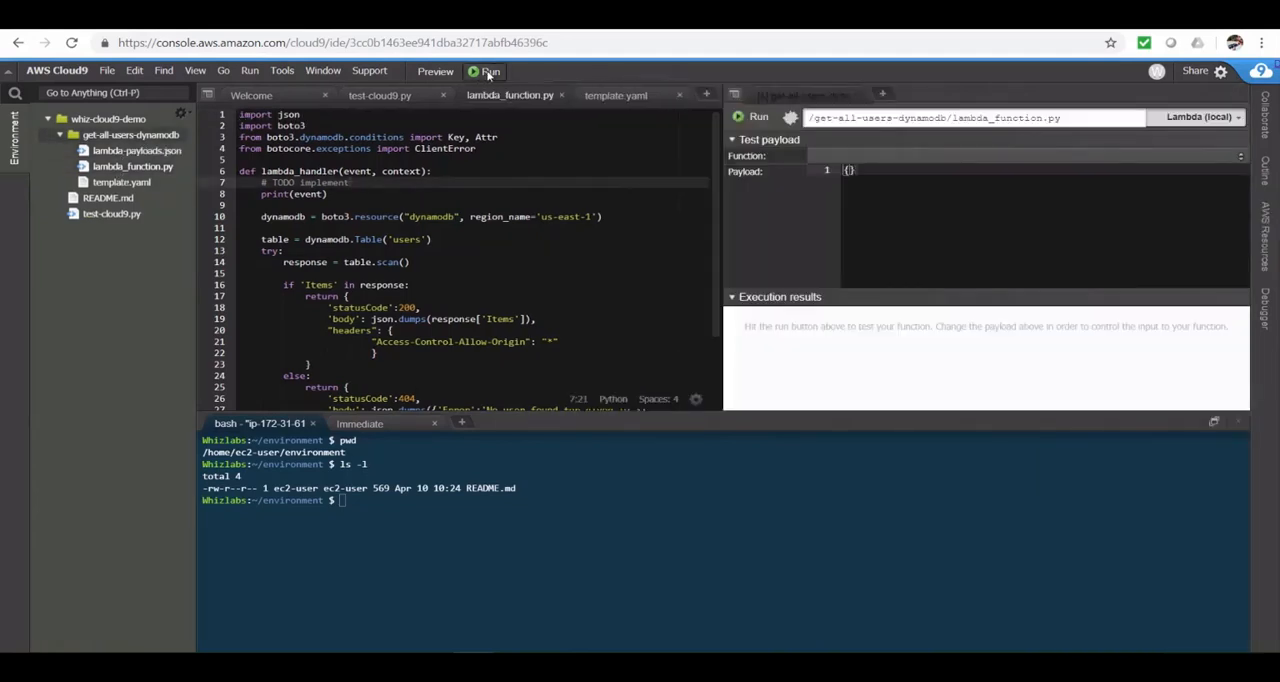
click(850, 170)
text("N)
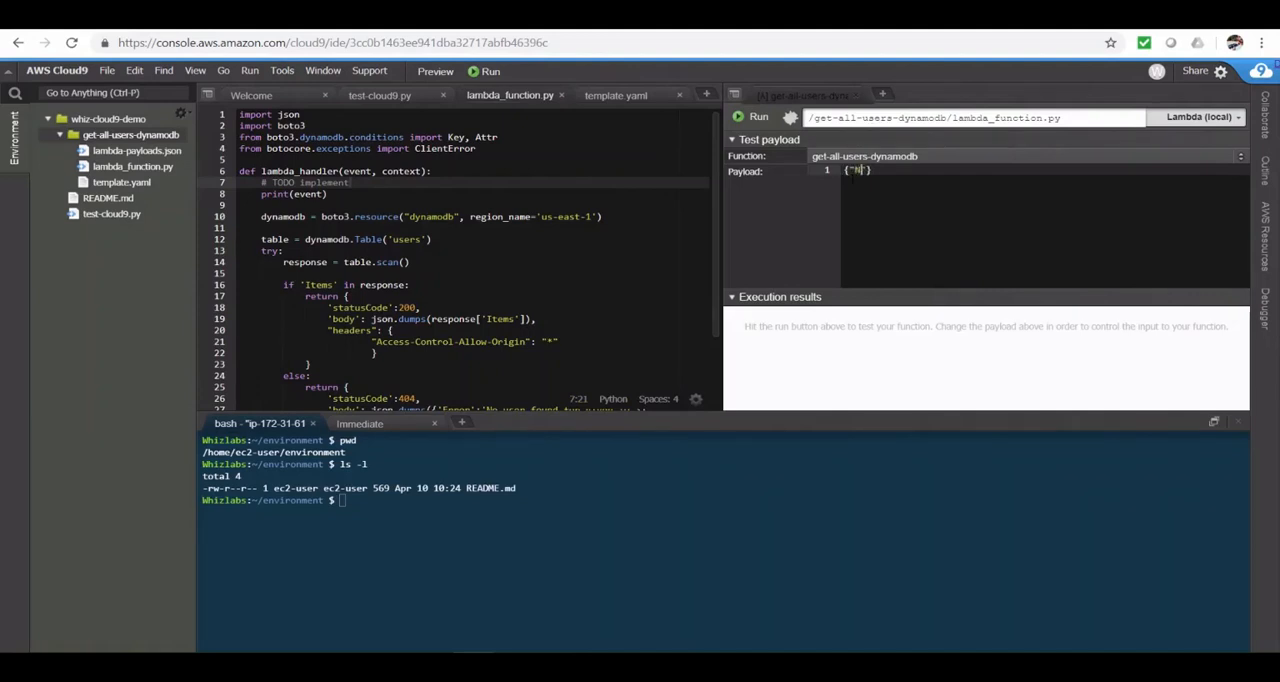
text(ame":"TestEvent")
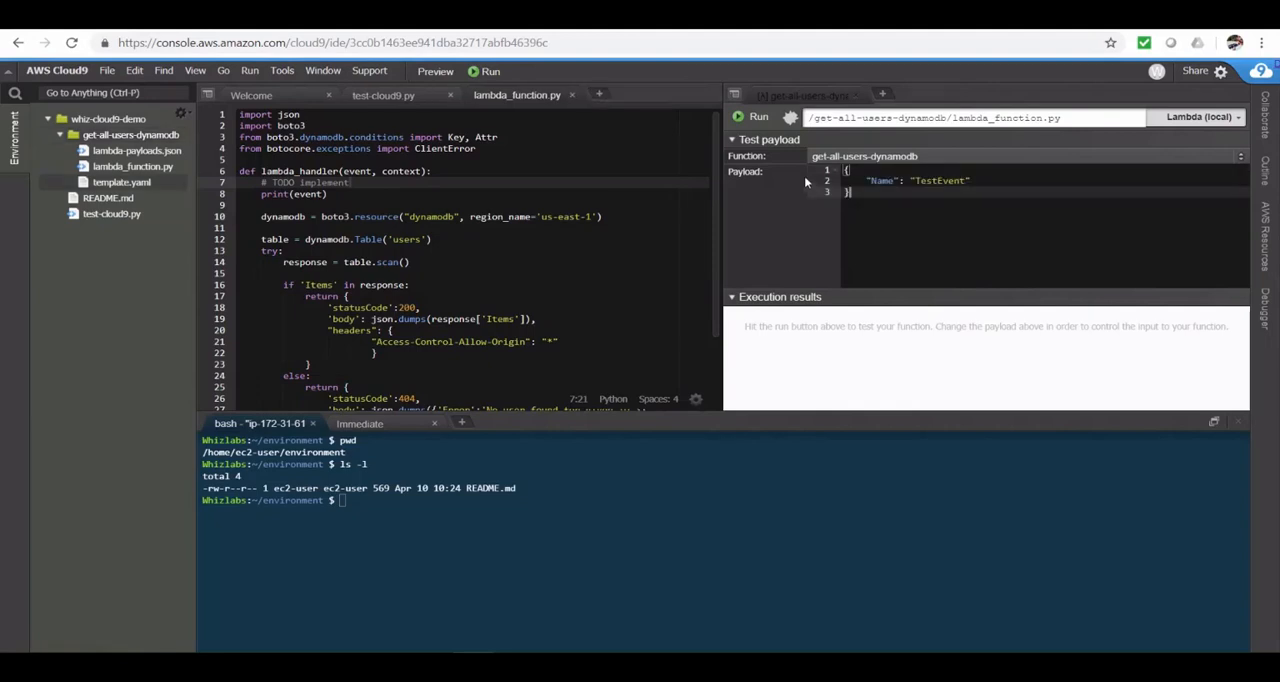
click(746, 118)
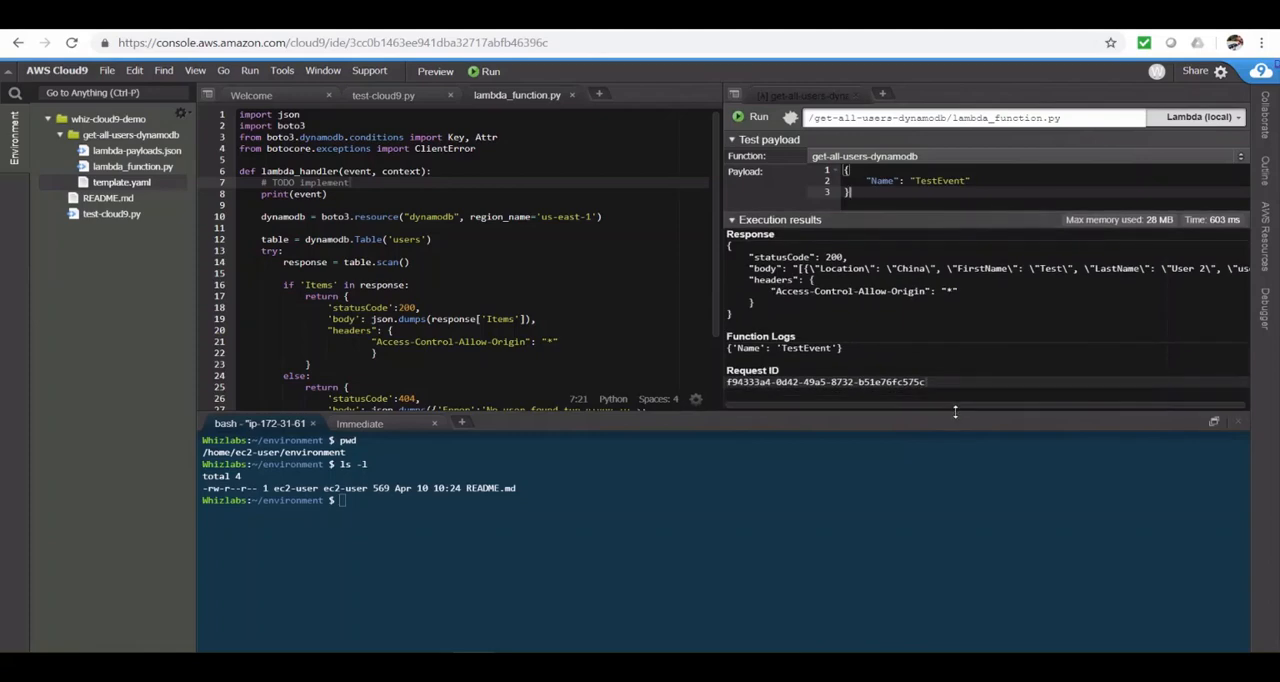
- Review the 200 execution results with the users list, then close the local test pane
drag(956, 409, 943, 568)
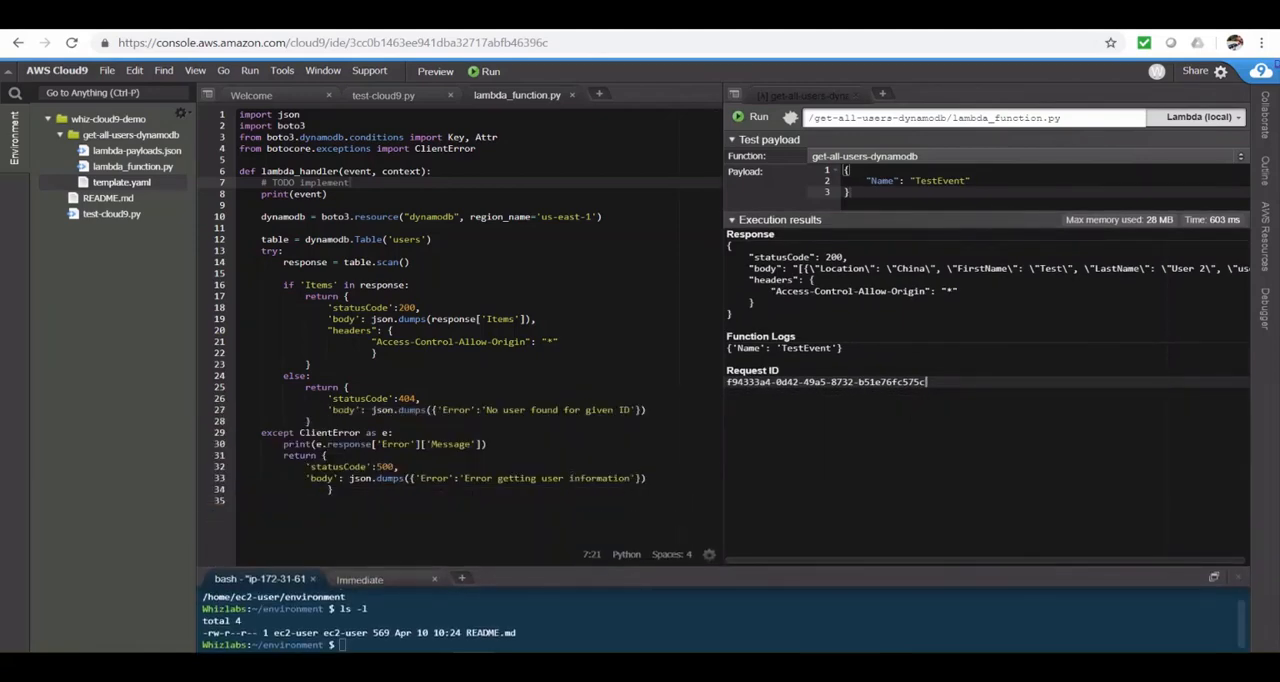
click(818, 222)
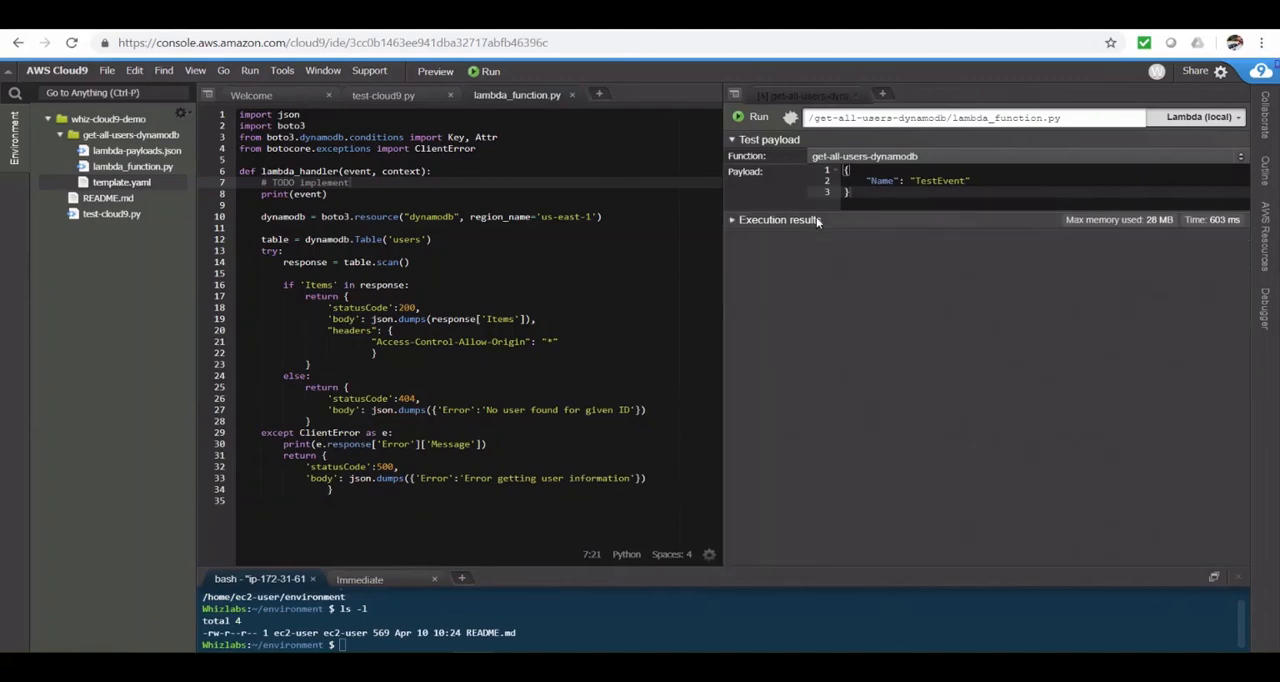
click(858, 94)
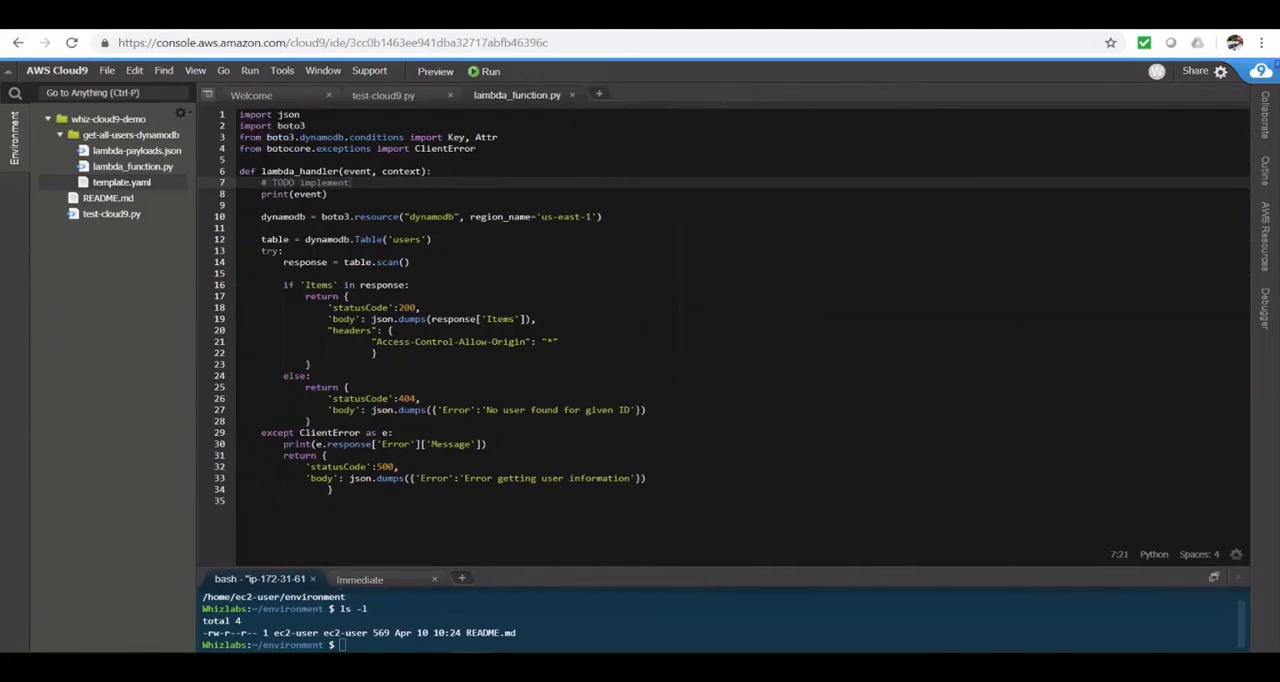
- Start a new Lambda named whizcloud9testlambda using the empty-python blueprint
click(1265, 218)
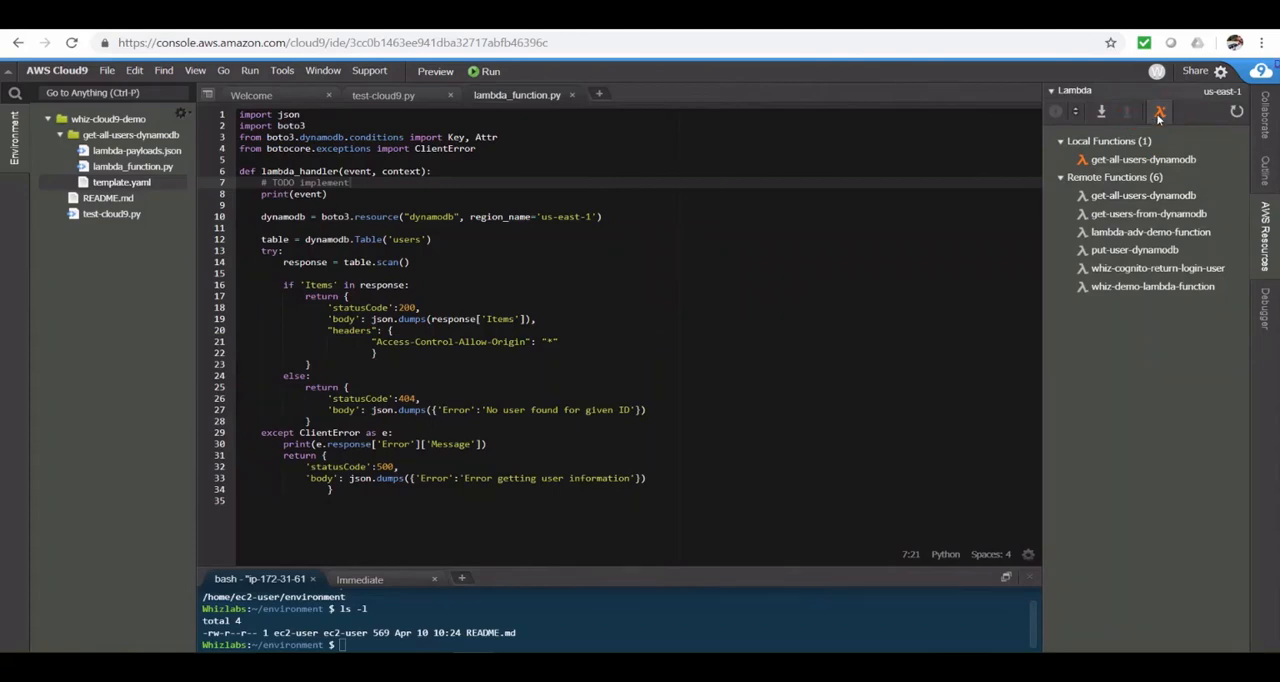
click(1160, 112)
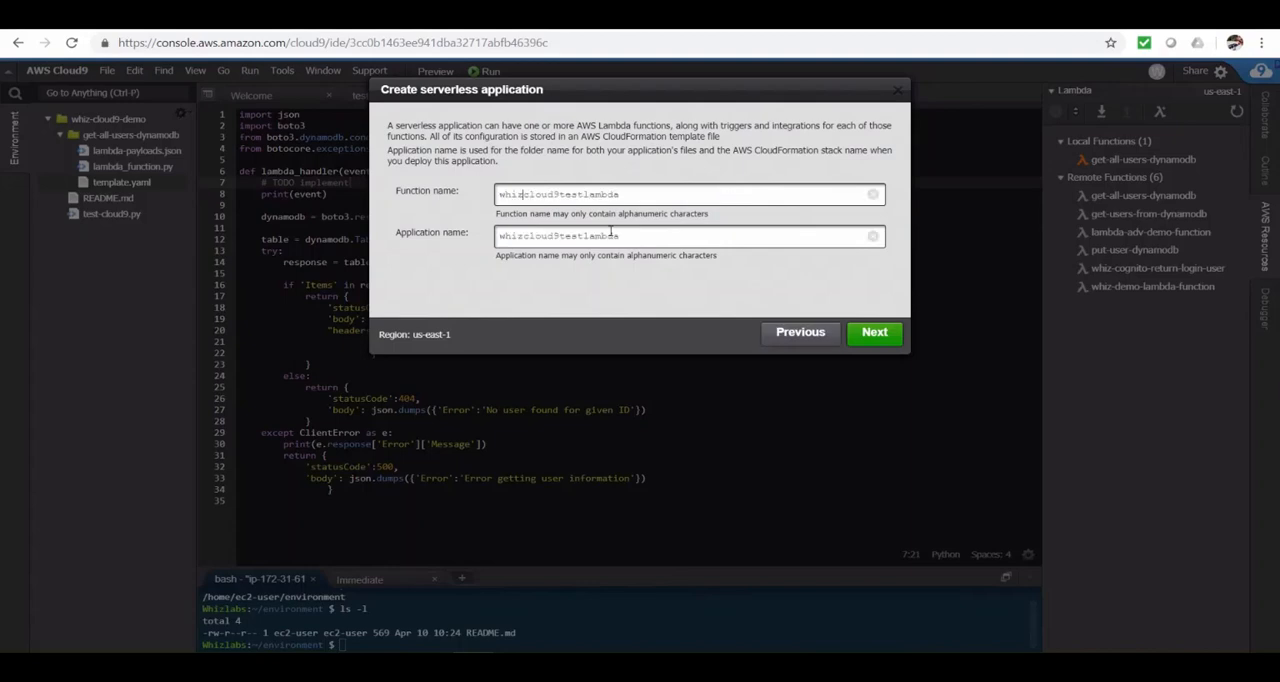
click(875, 332)
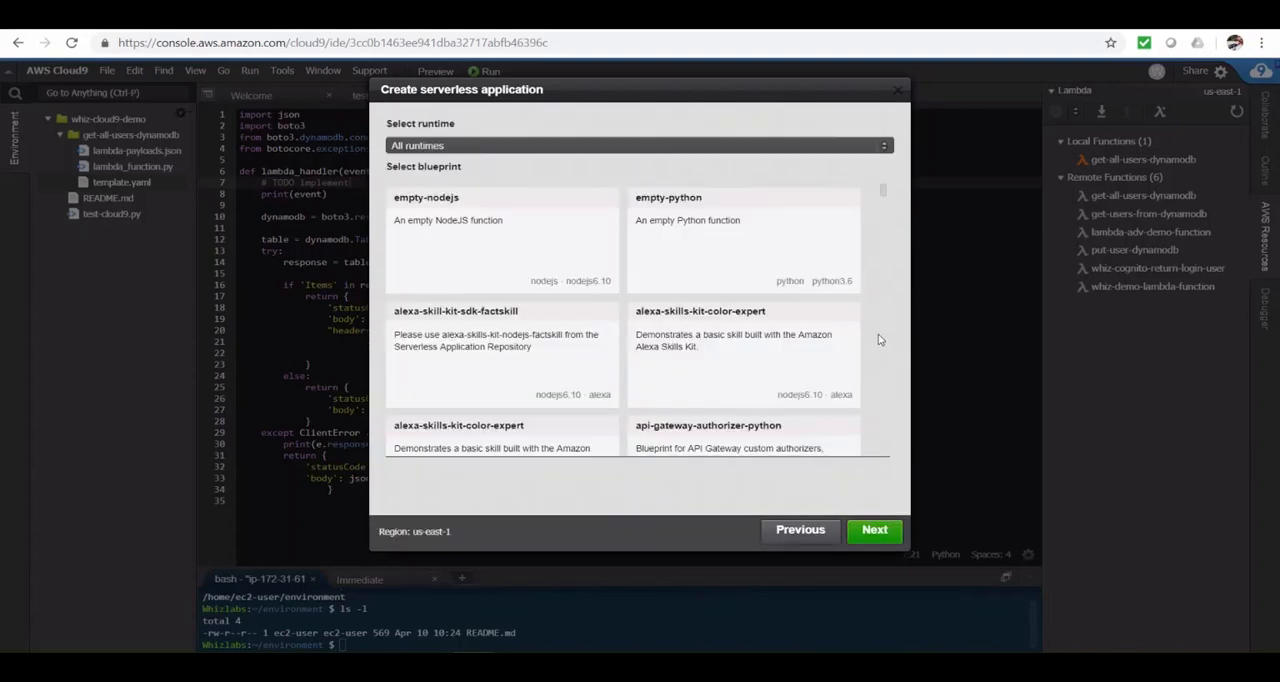
click(829, 286)
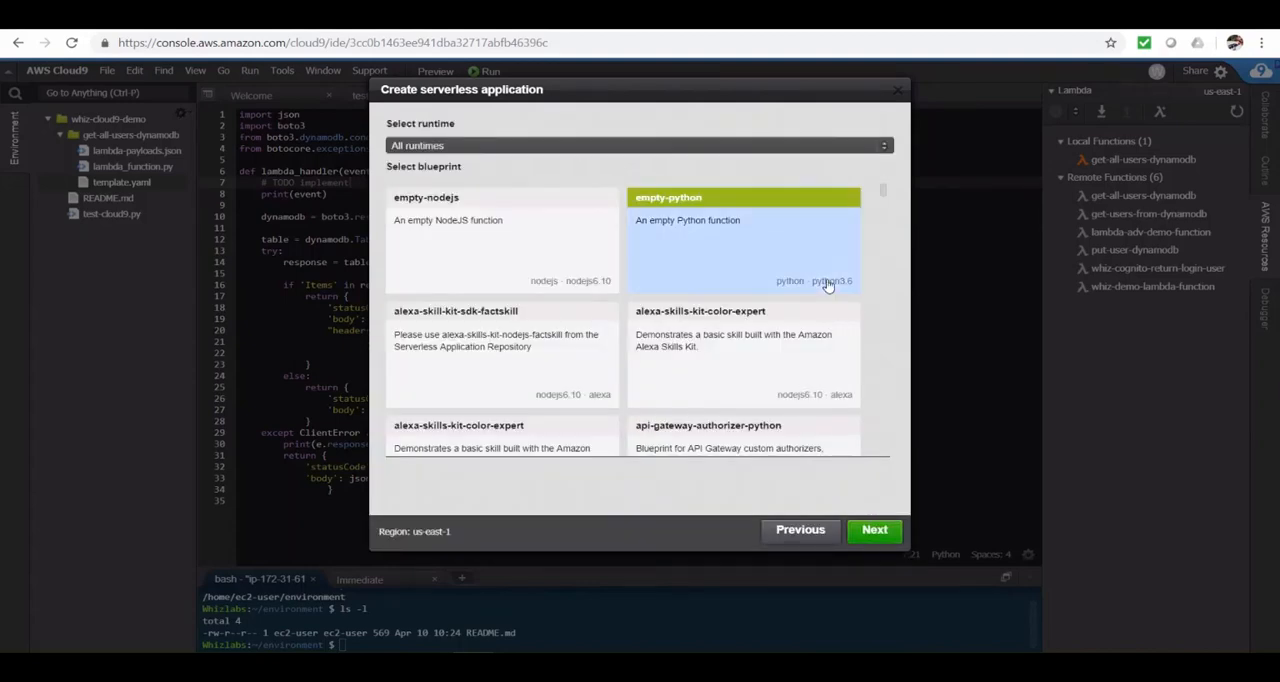
click(875, 530)
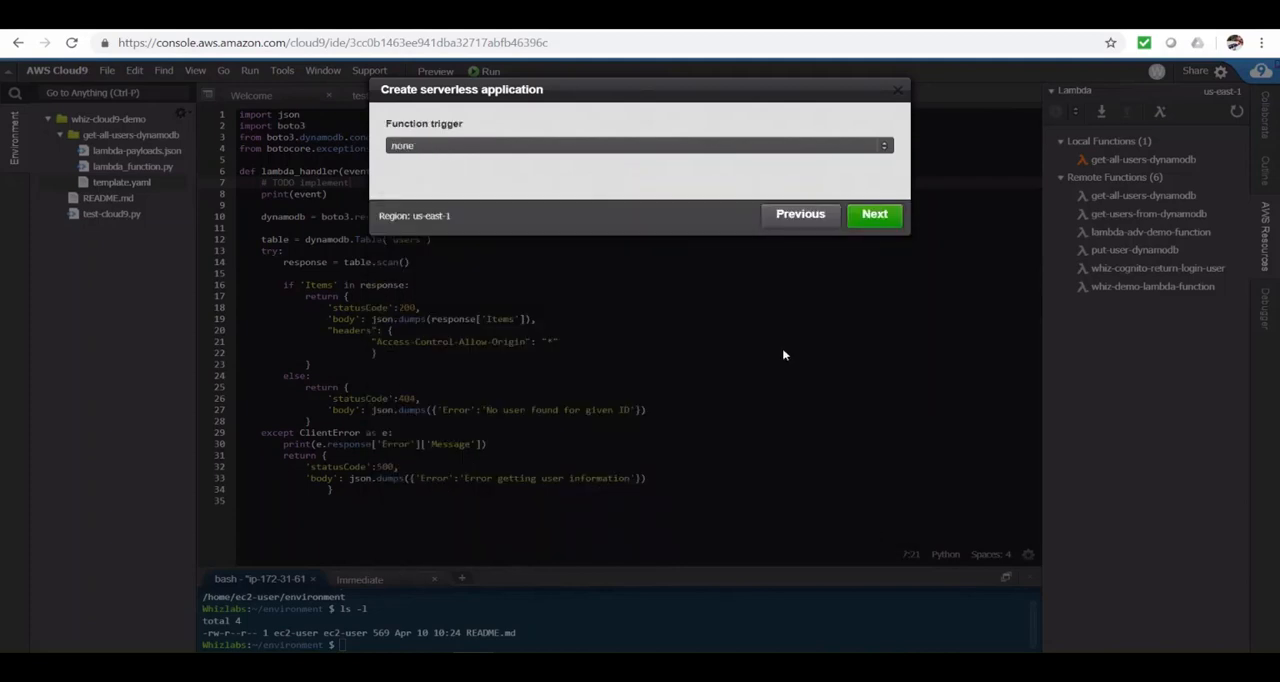
- Set the function trigger to none after briefly choosing API Gateway
click(697, 146)
click(611, 178)
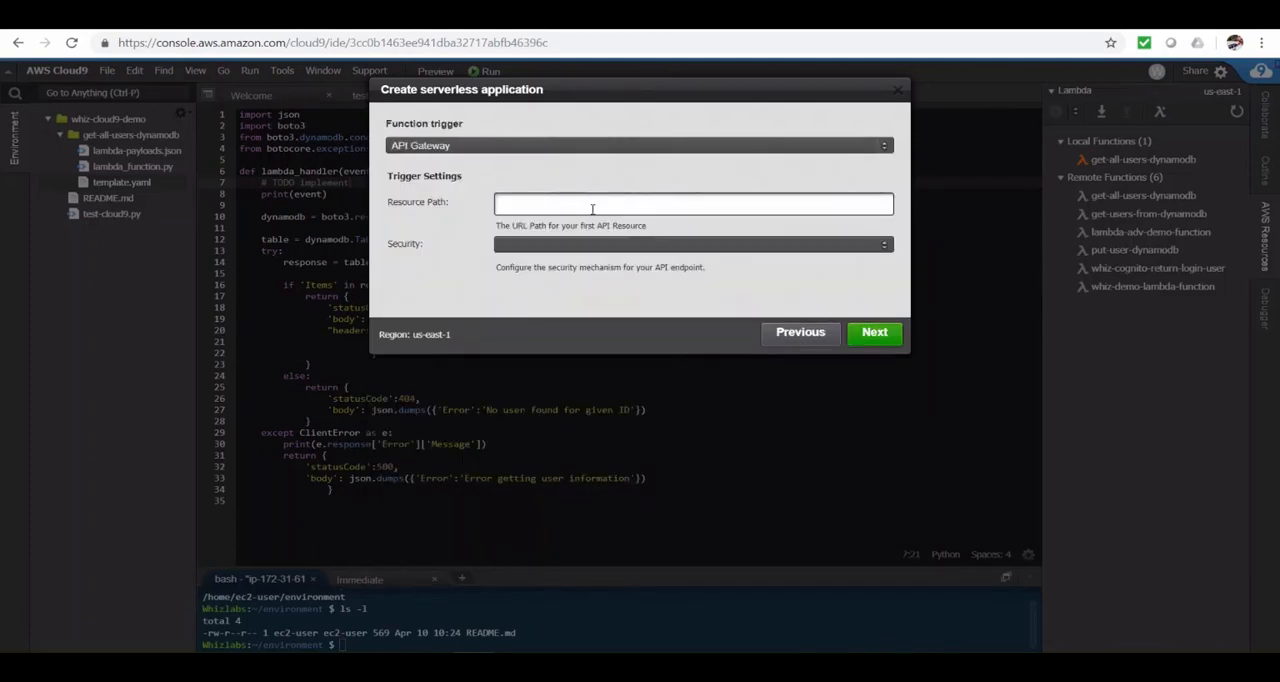
click(512, 140)
click(467, 158)
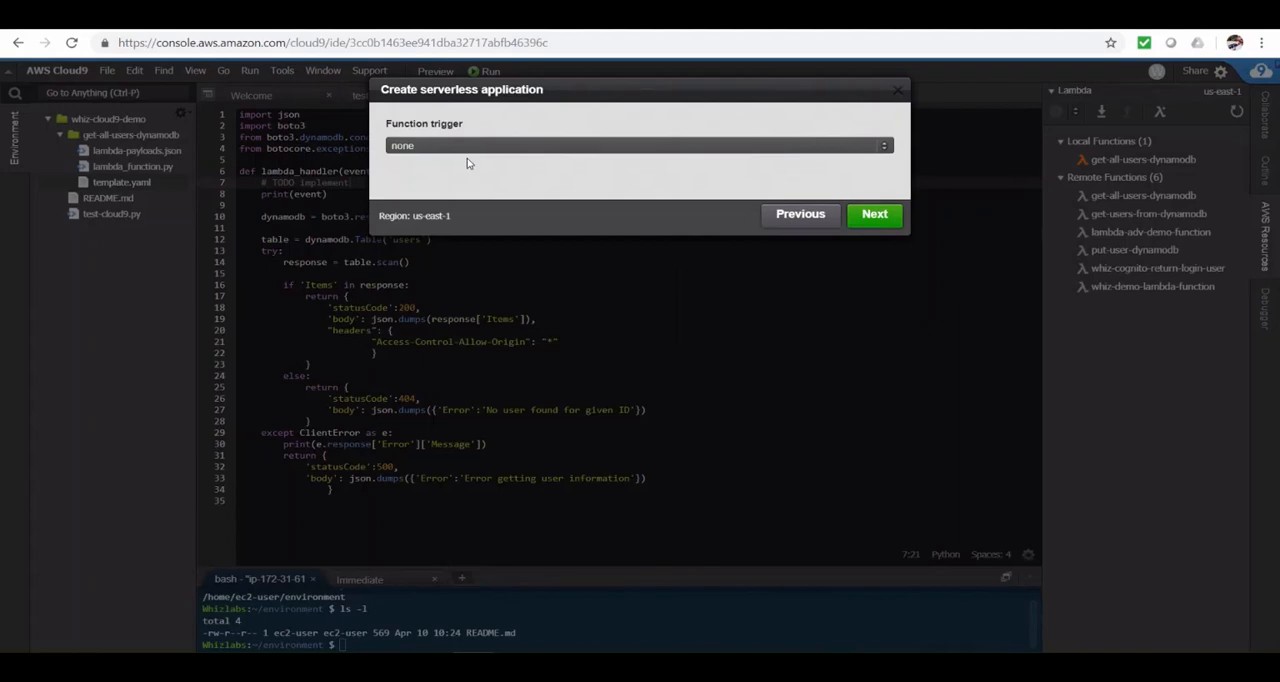
click(874, 214)
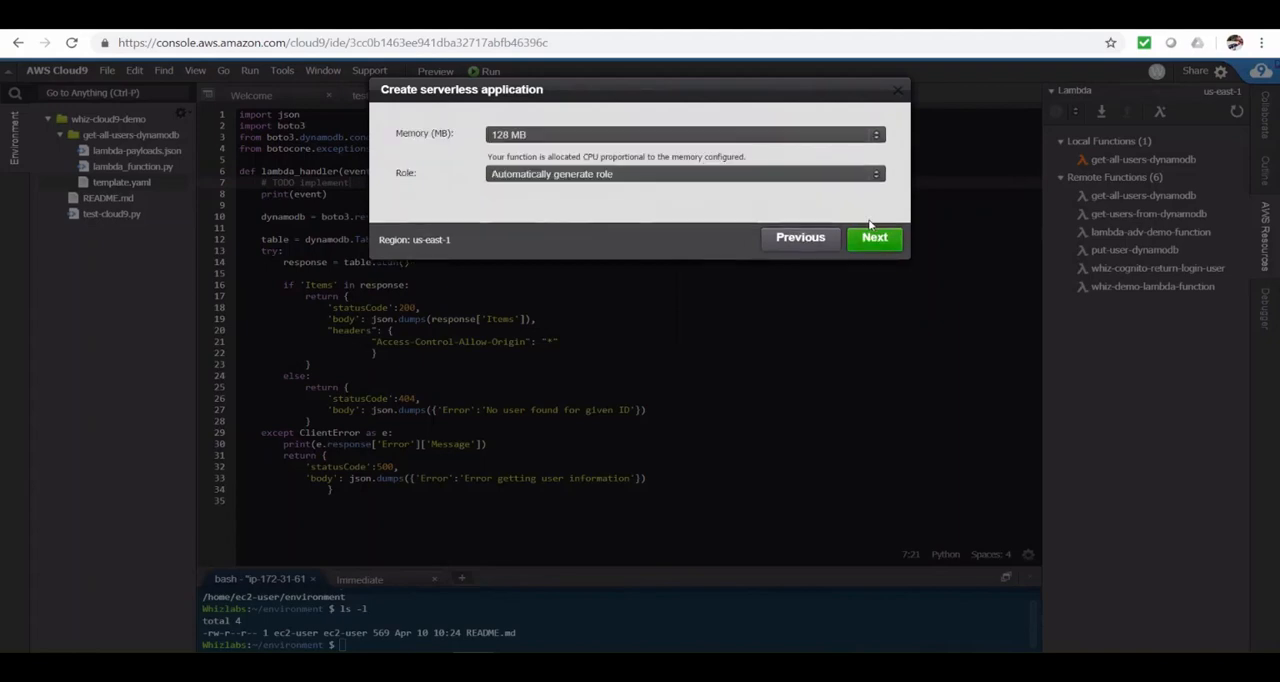
- Use existing role whiz-demo-lambda-role and 256 MB memory, then finish creating the application
click(822, 174)
click(589, 208)
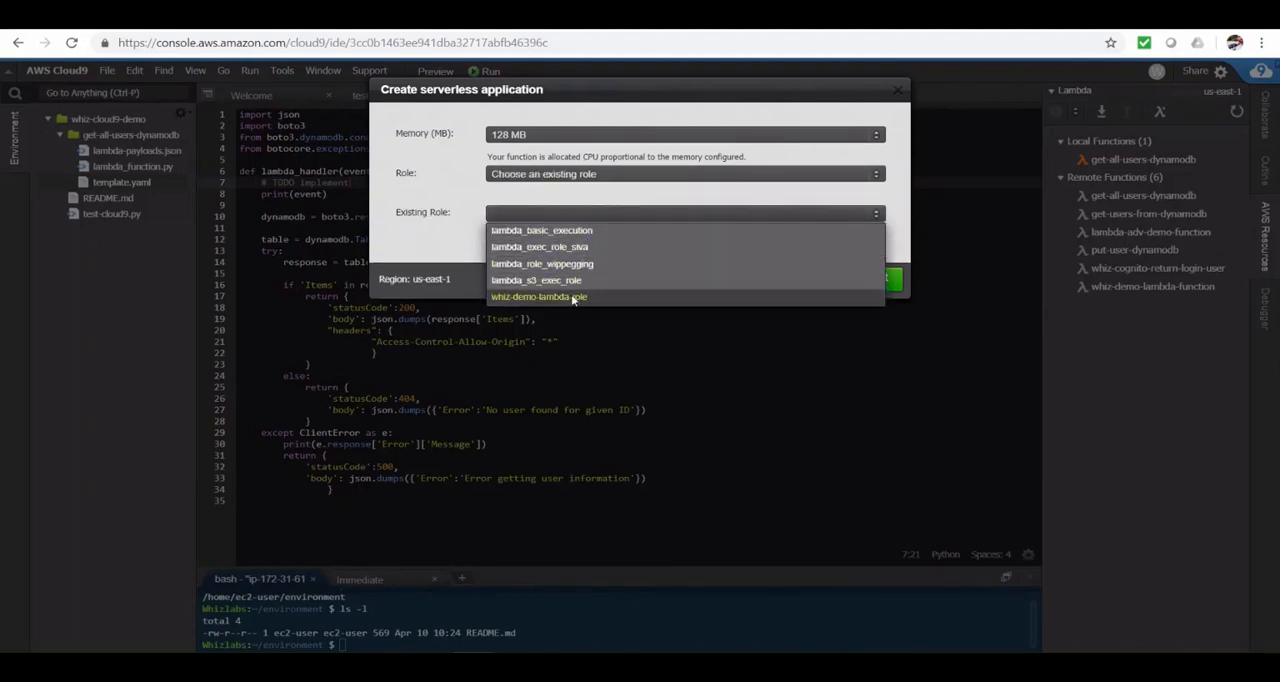
click(571, 296)
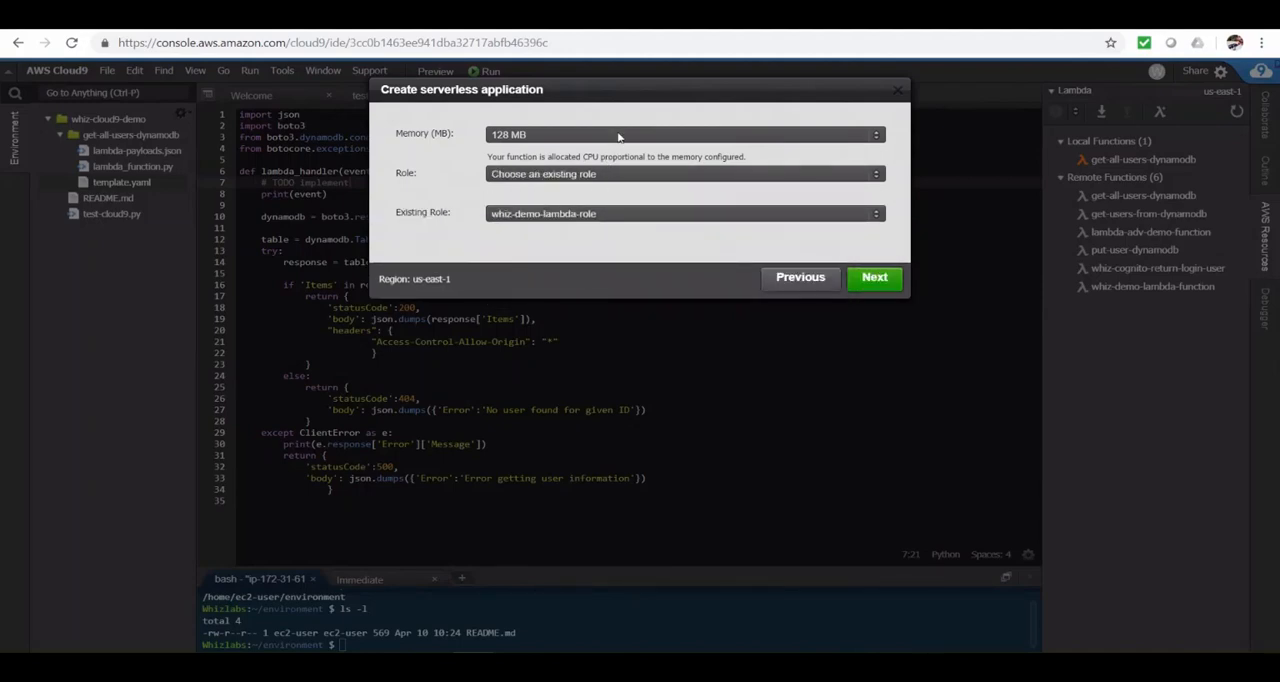
click(617, 134)
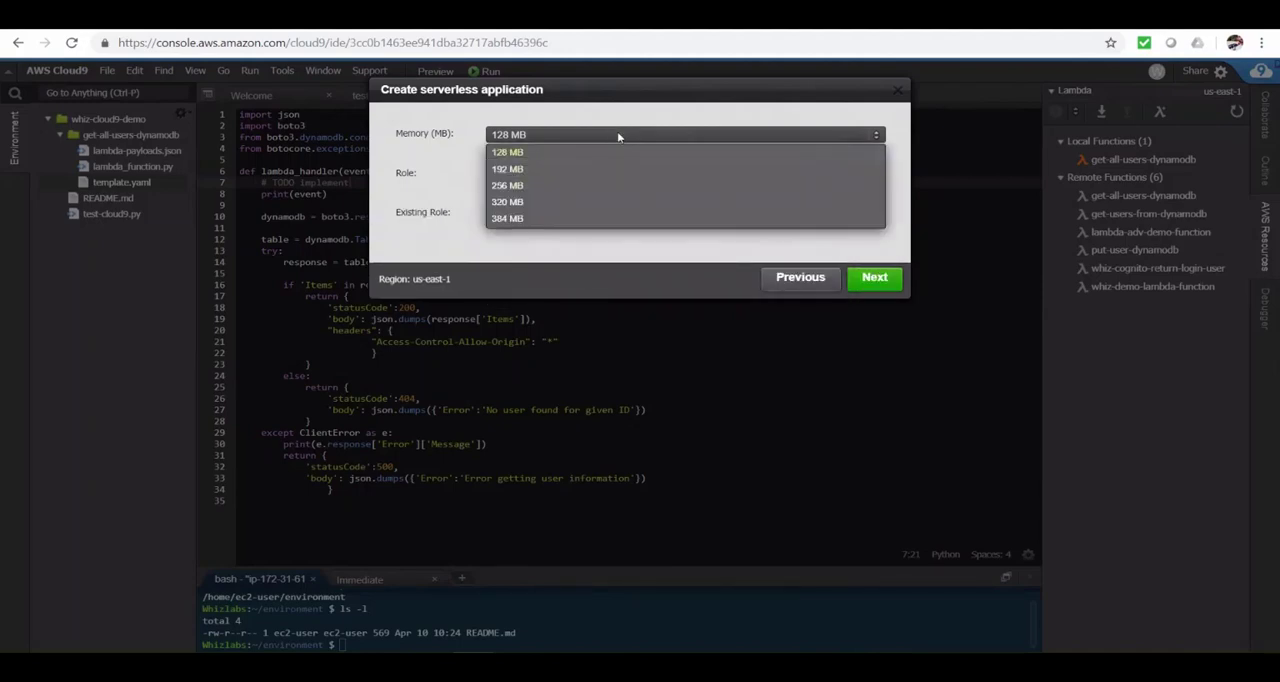
click(542, 186)
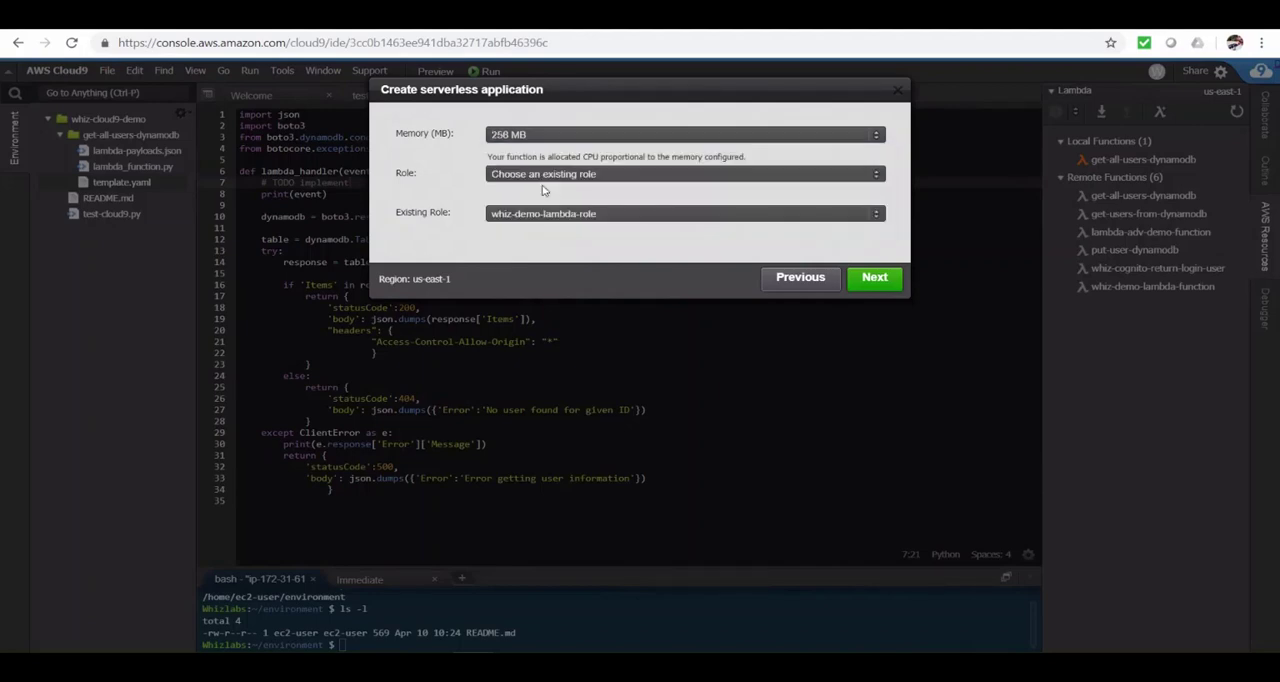
click(886, 284)
click(871, 451)
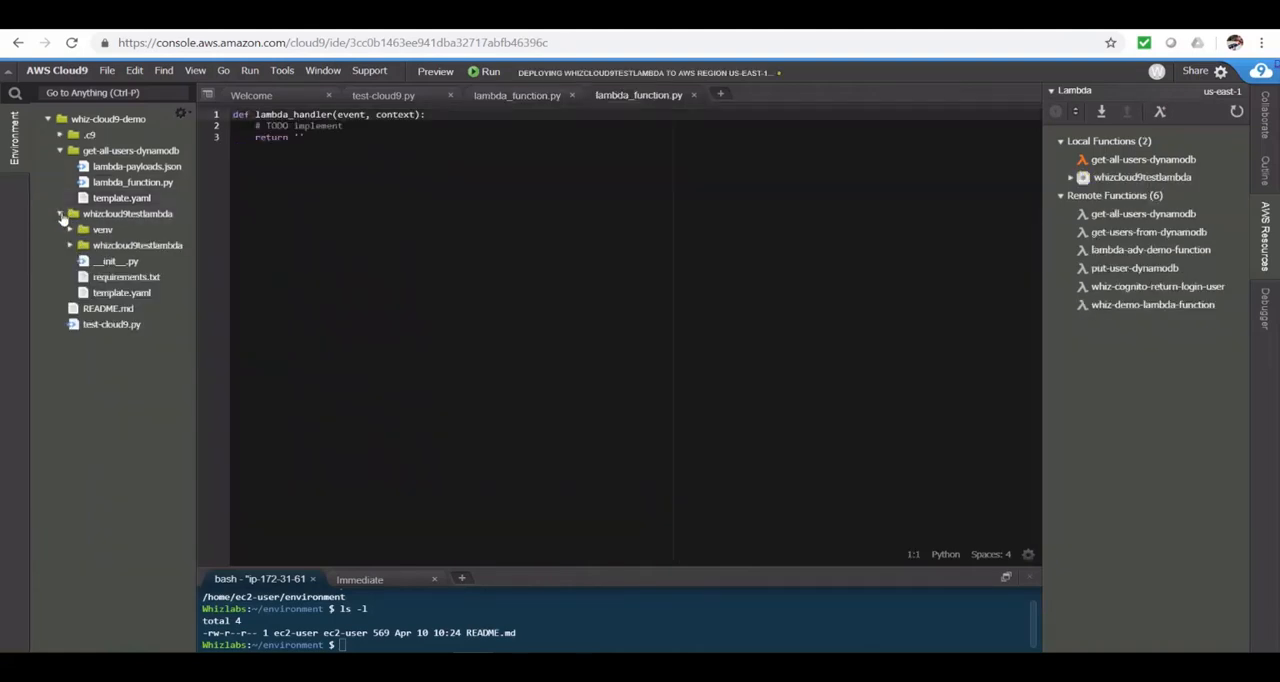
- Copy the S3 bucket-listing code from test-cloud9.py into the new function's handler
click(69, 245)
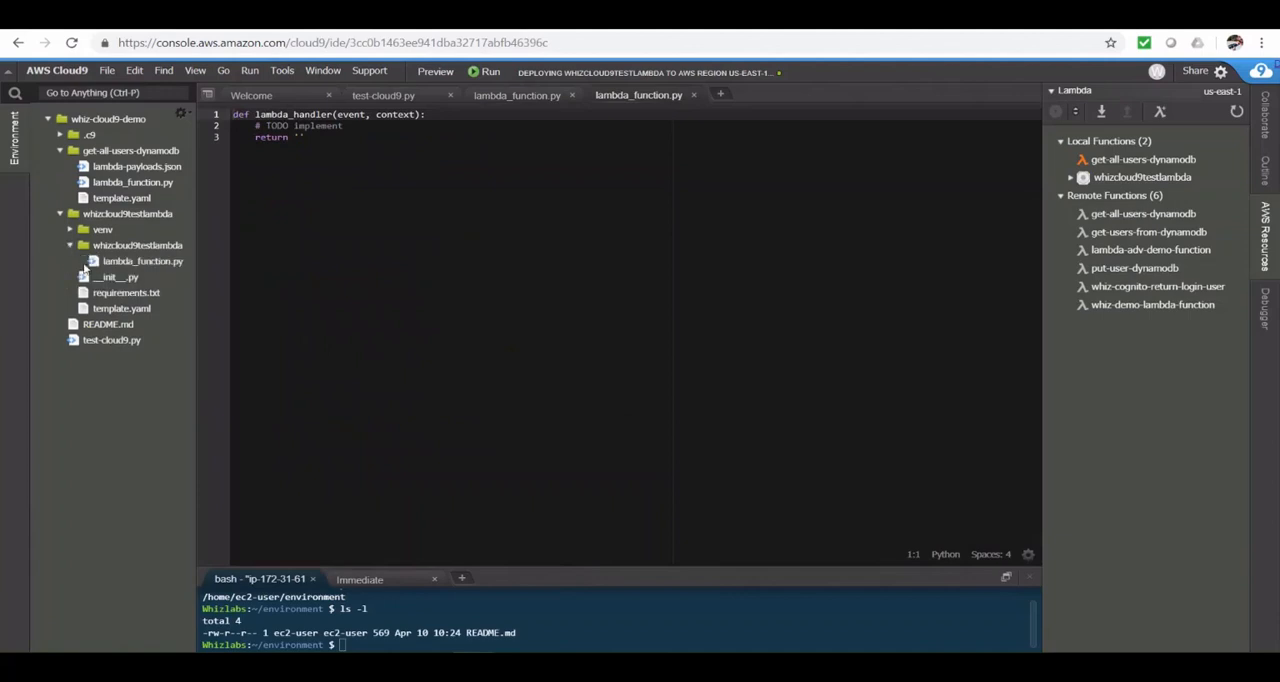
click(450, 125)
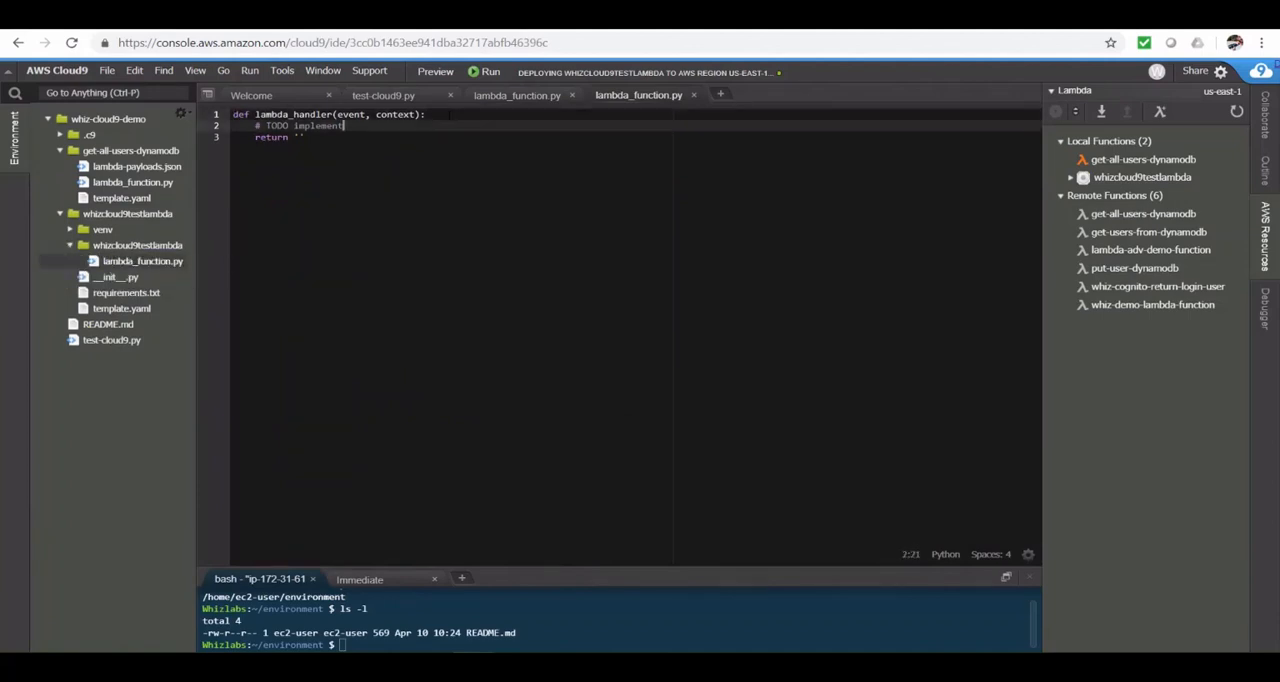
key(Return)
key(Return)
key(ctrl+s)
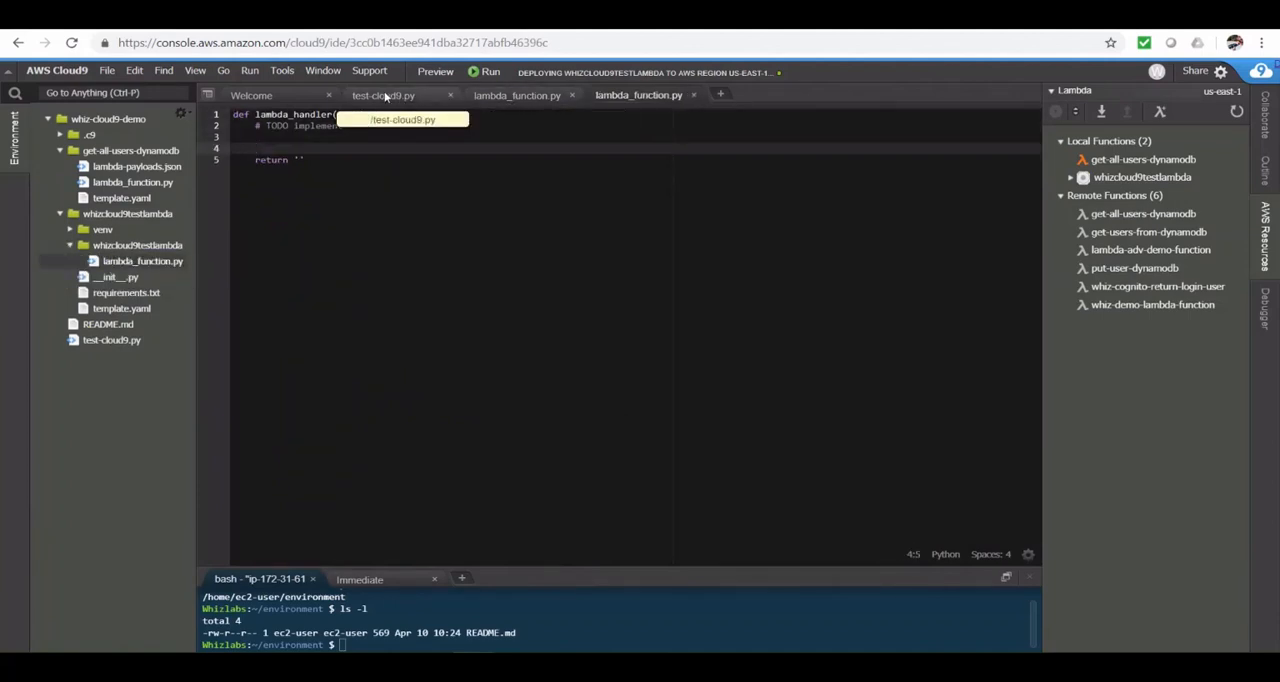
click(390, 95)
drag(347, 204, 233, 137)
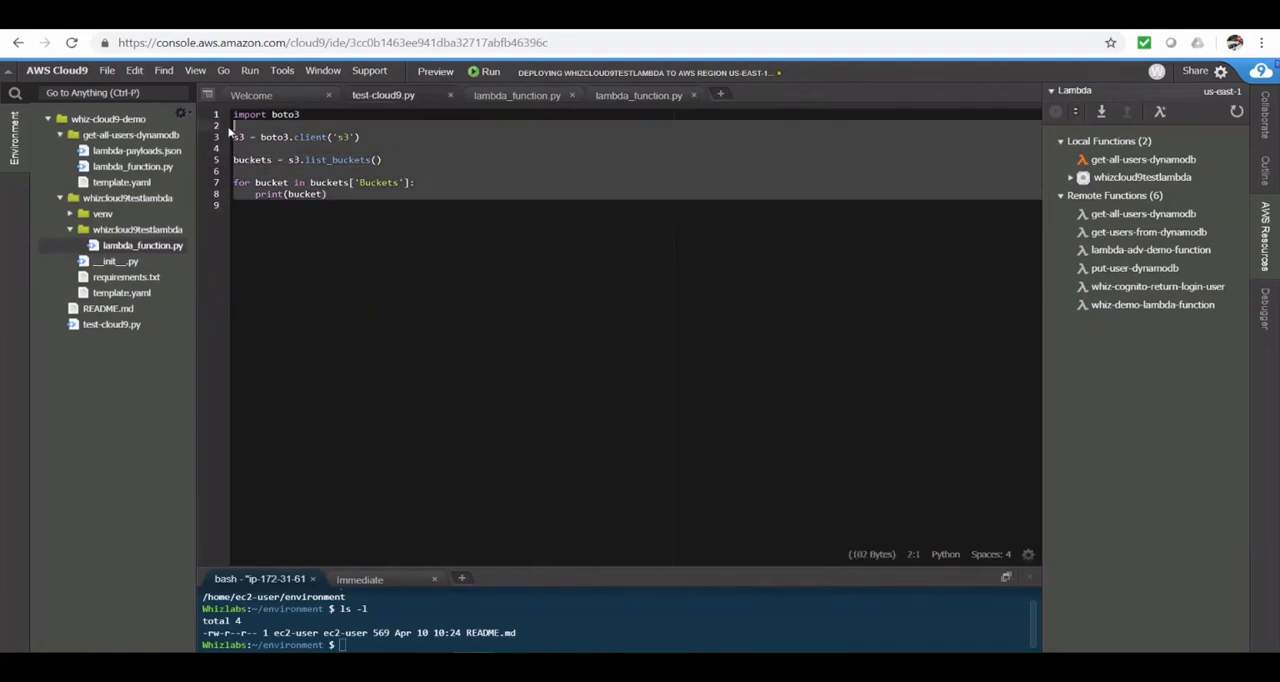
key(ctrl+c)
click(638, 95)
key(ctrl+v)
key(Tab)
key(Up)
key(Up)
text(import boto3)
- Add a bucket_names list, append each bucket's Name in the loop, and return the list
click(261, 216)
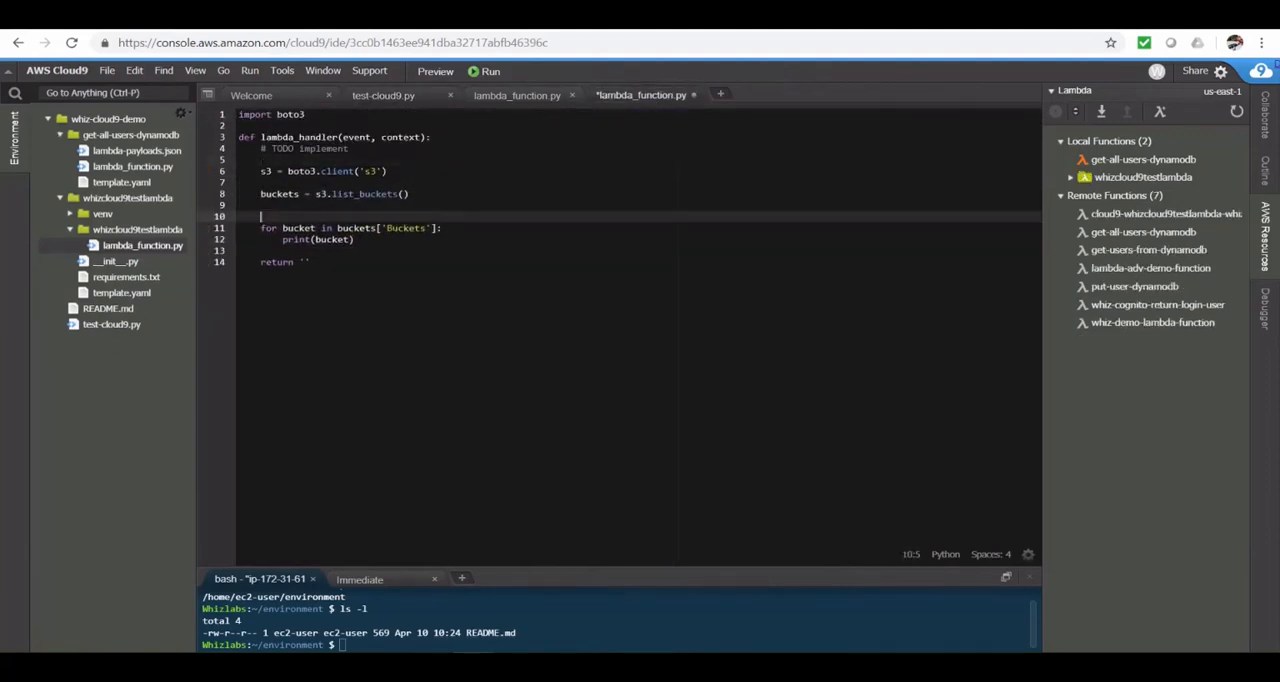
text(bucket_names = [])
key(Return)
key(ctrl+s)
key(Return)
text(bucket_names.append()
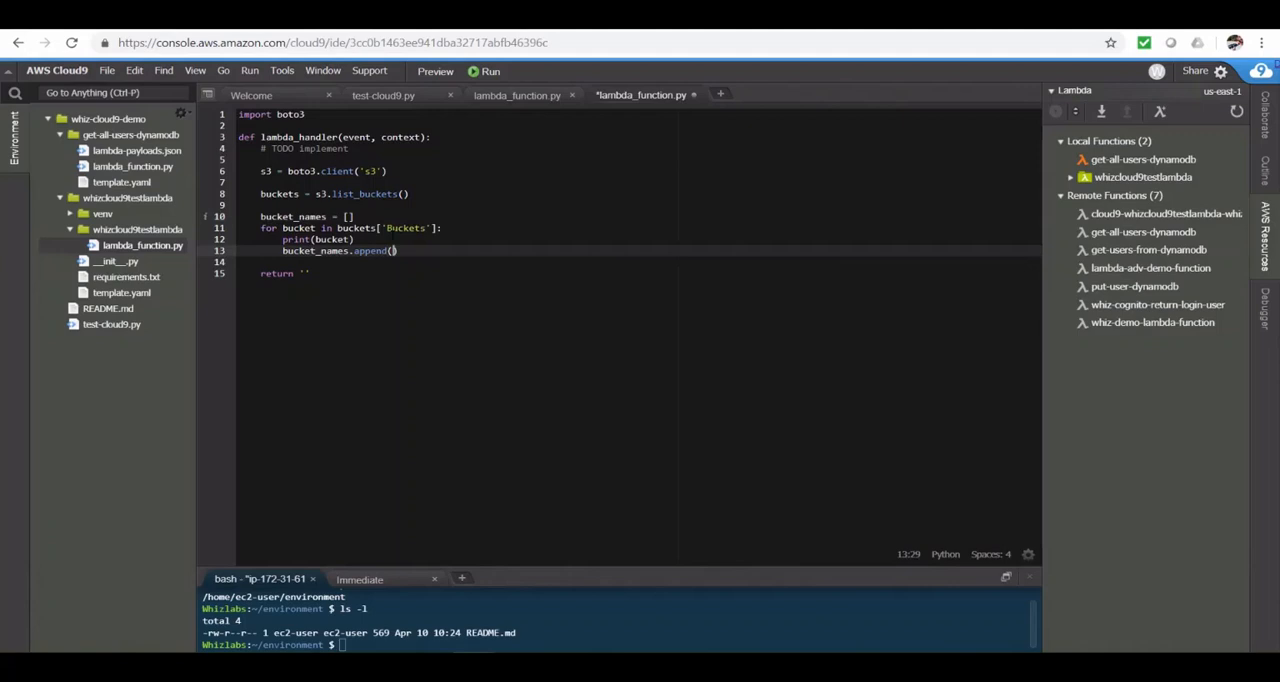
text(bucket['Name']))
key(Down)
key(Down)
key(BackSpace)
key(BackSpace)
text(bucket_names)
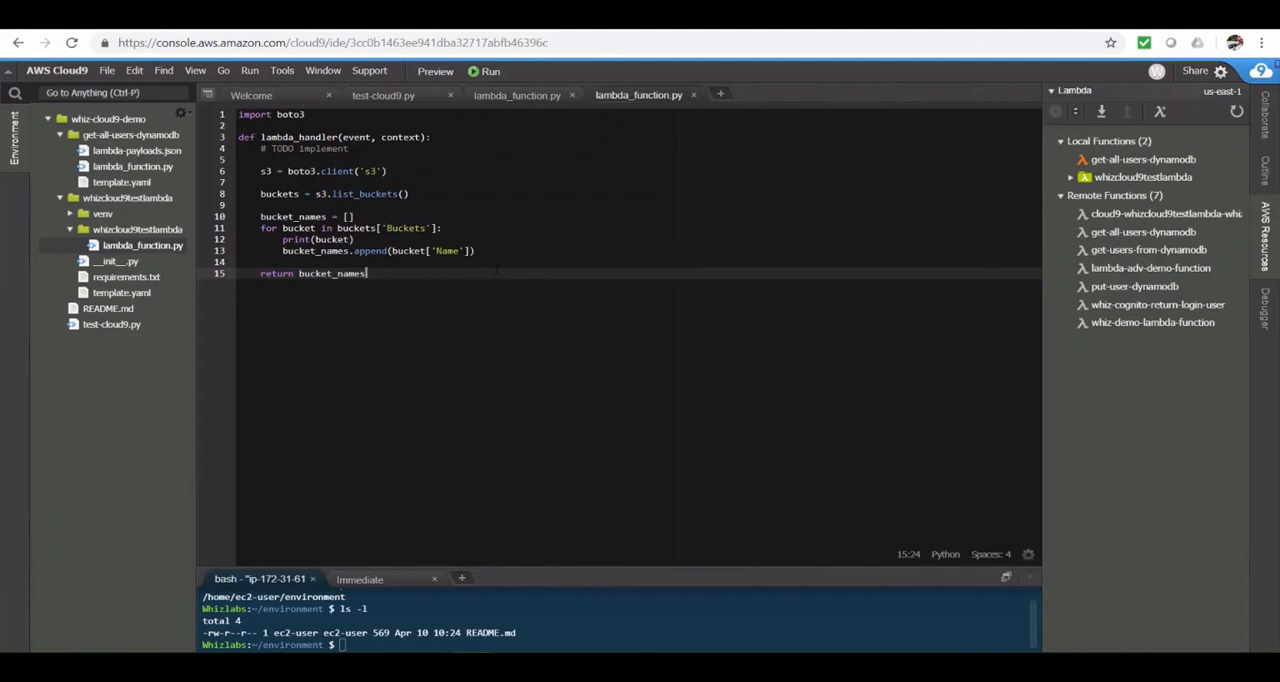
- Run whizcloud9testlambda locally with the TestEvent payload to list all S3 bucket names
click(490, 72)
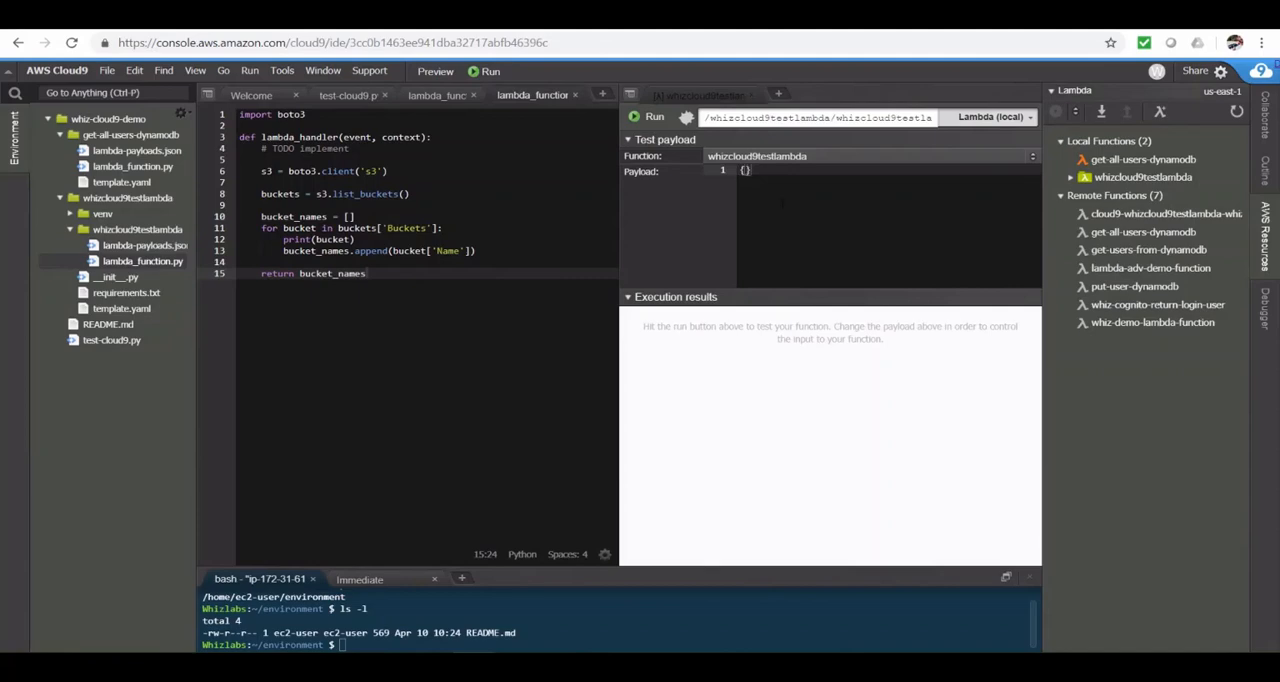
text("Name":"TestE)
text(vent)
click(648, 117)
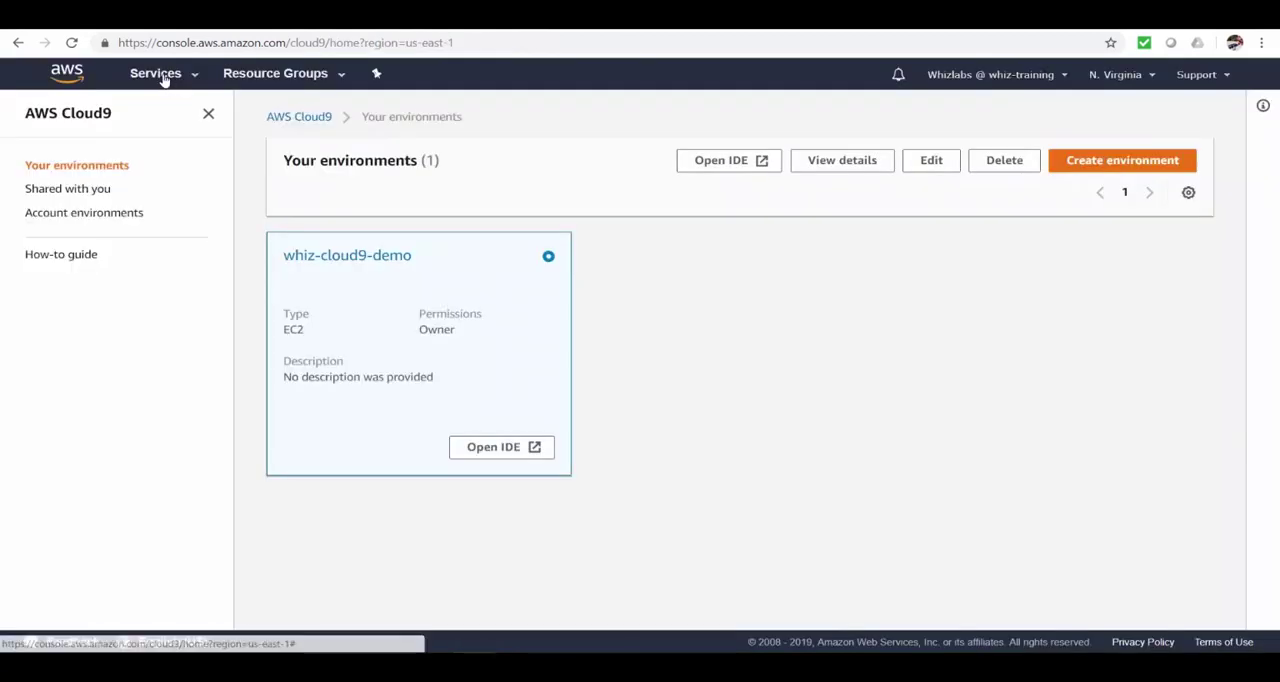
- View cloud9-whizcloud9testlambda's lambda_function.py in the Lambda console, still the default TODO handler
click(160, 78)
text(LAM)
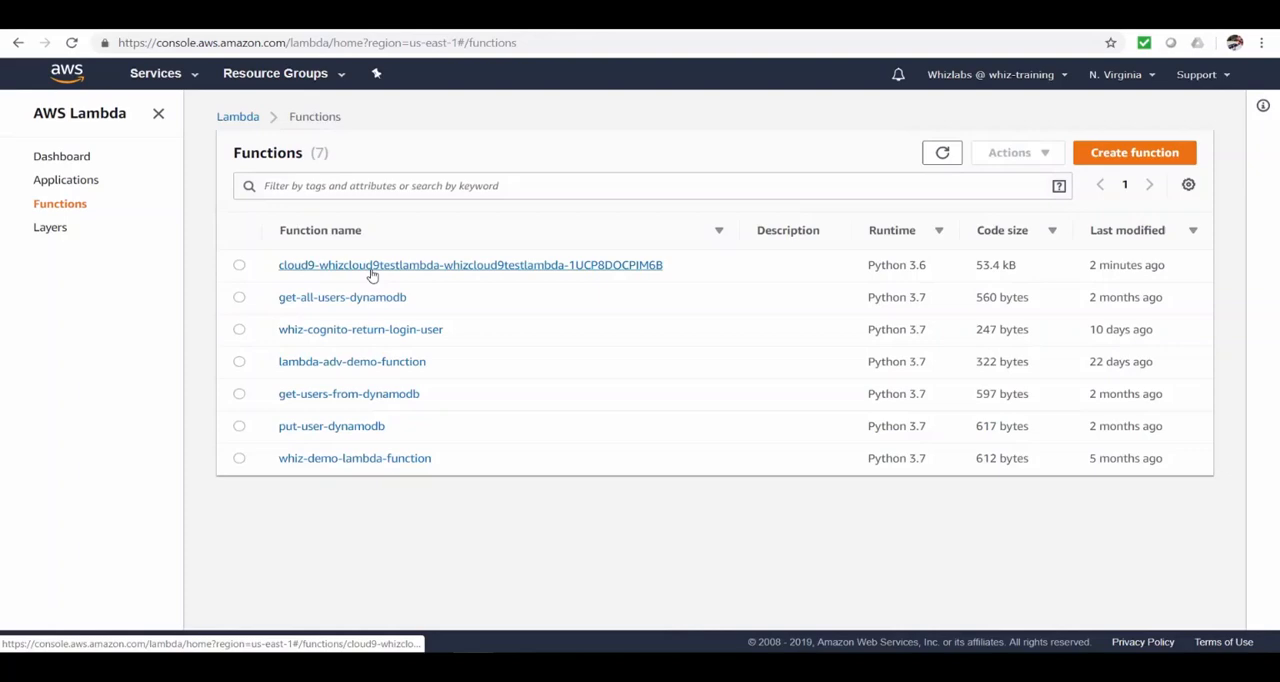
click(371, 272)
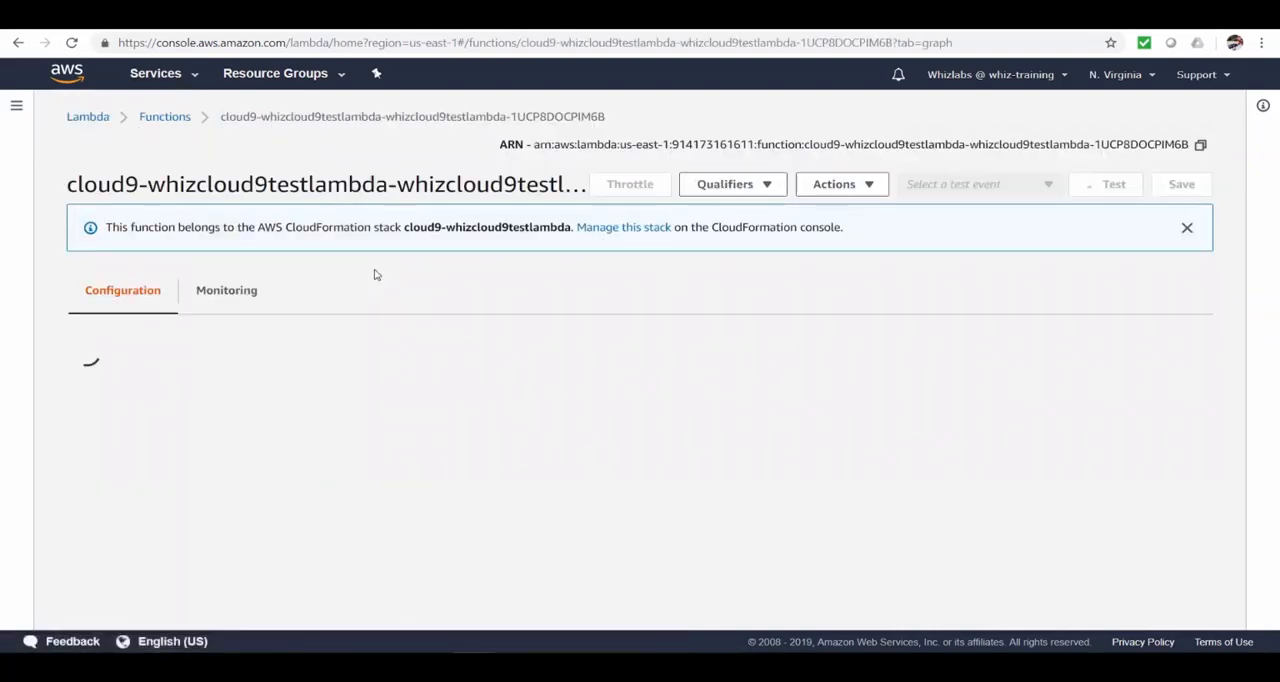
scroll(389, 365, down, 3)
scroll(400, 380, down, 2)
scroll(404, 388, down, 5)
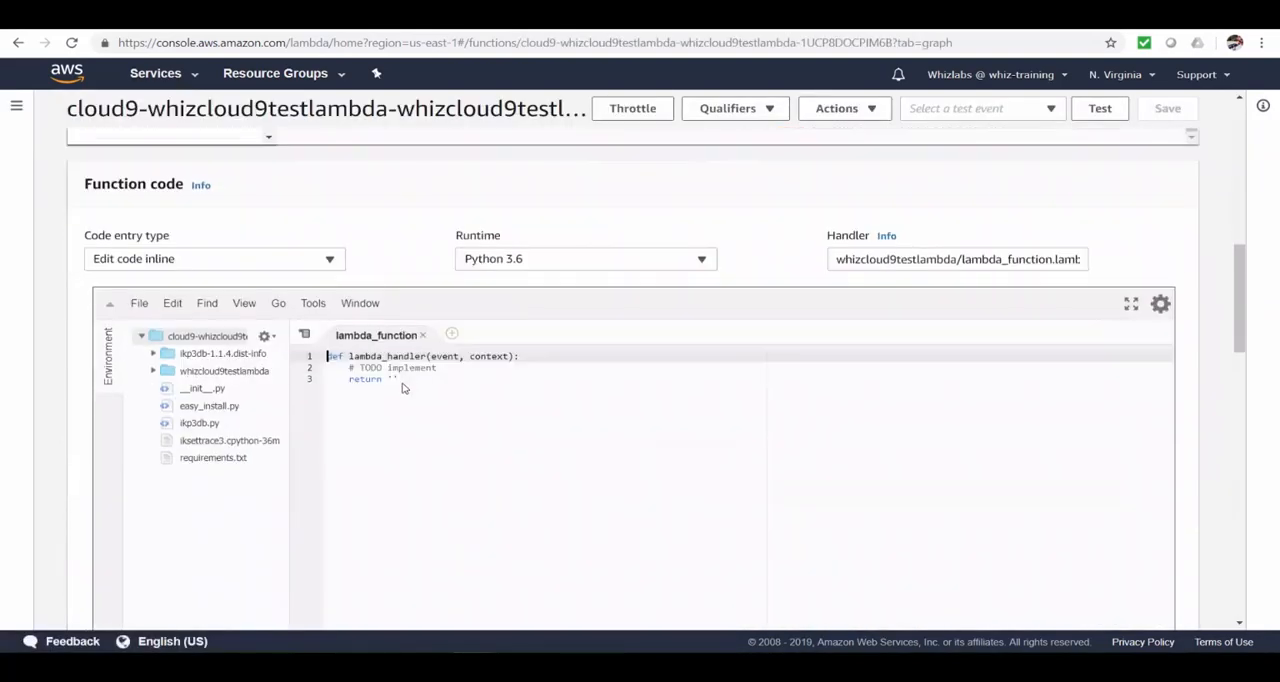
click(422, 331)
click(153, 367)
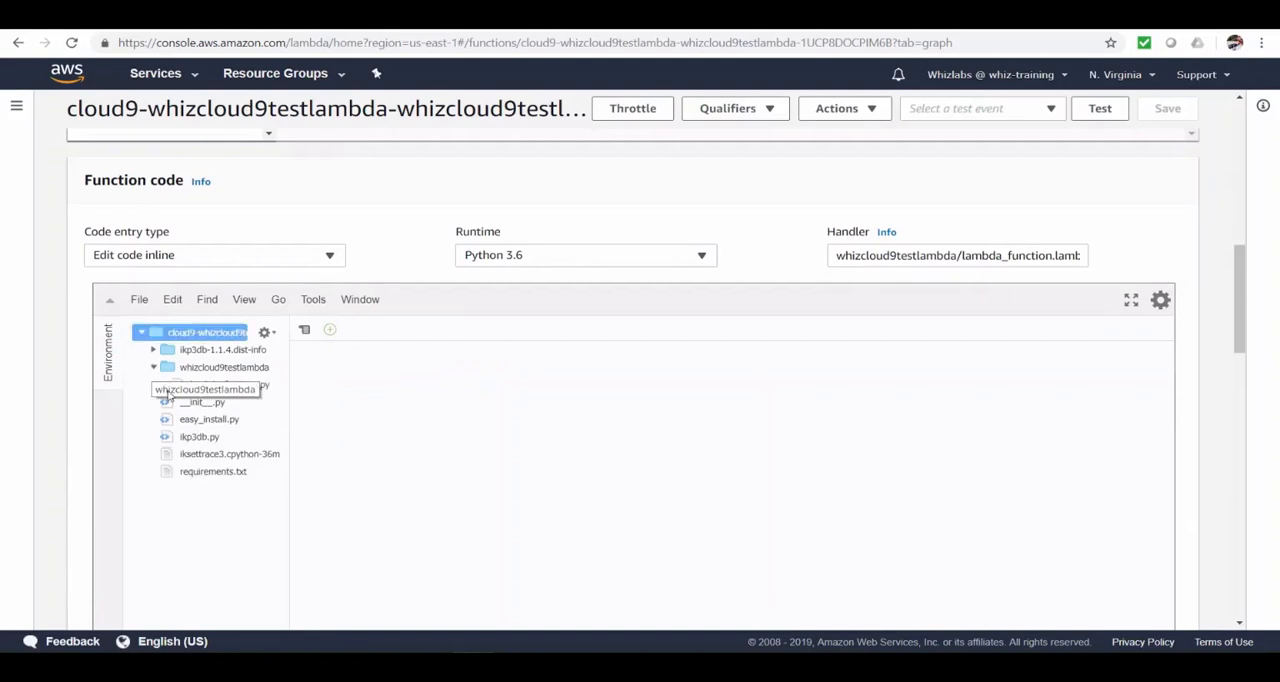
double_click(265, 385)
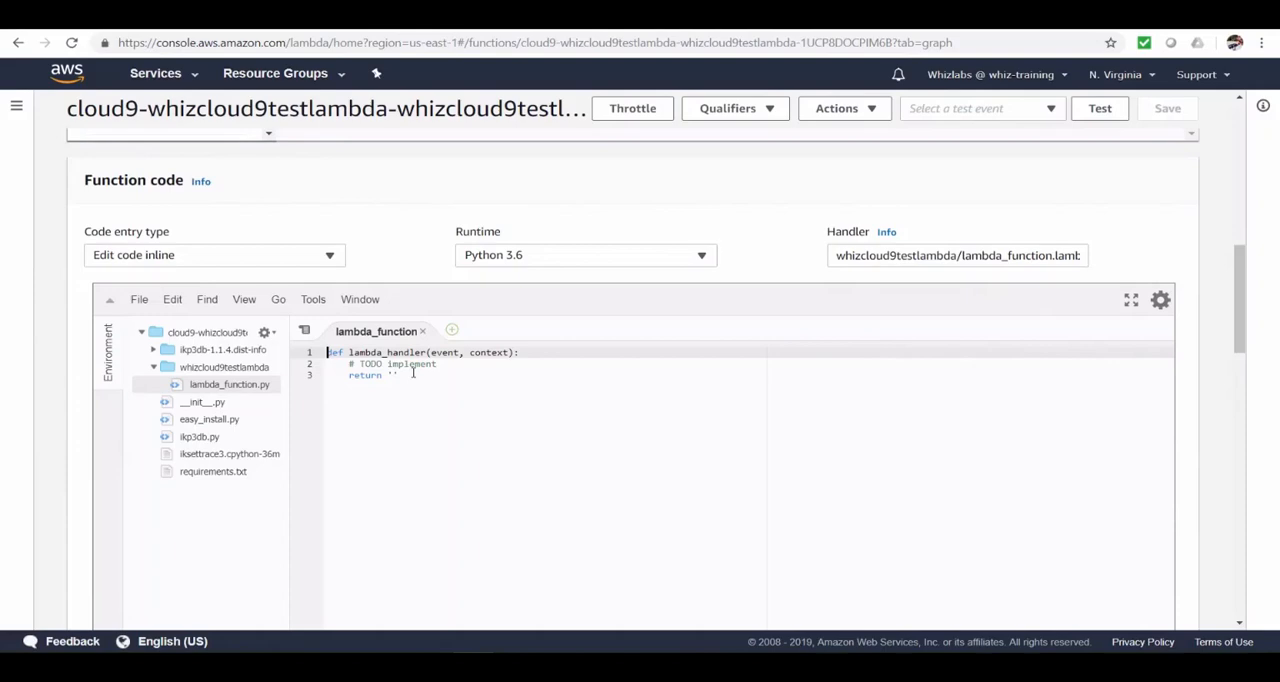
scroll(413, 372, up, 3)
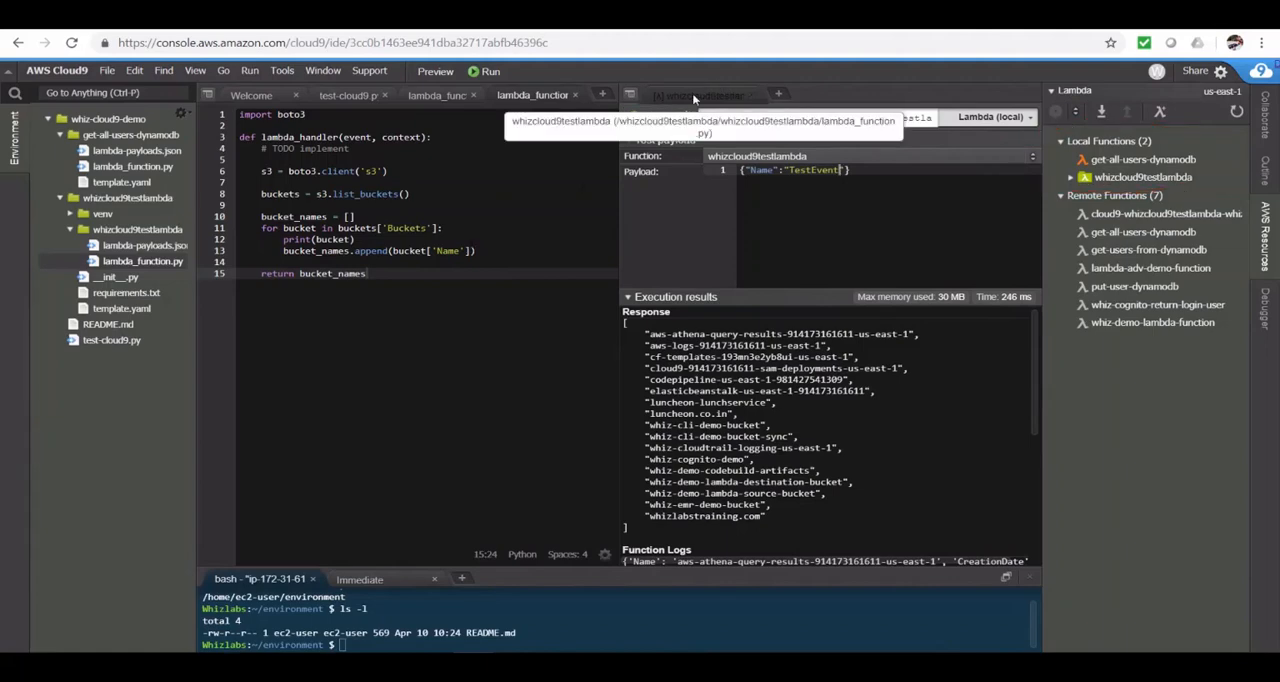
- Deploy the local whizcloud9testlambda function to AWS from AWS Resources
click(1094, 179)
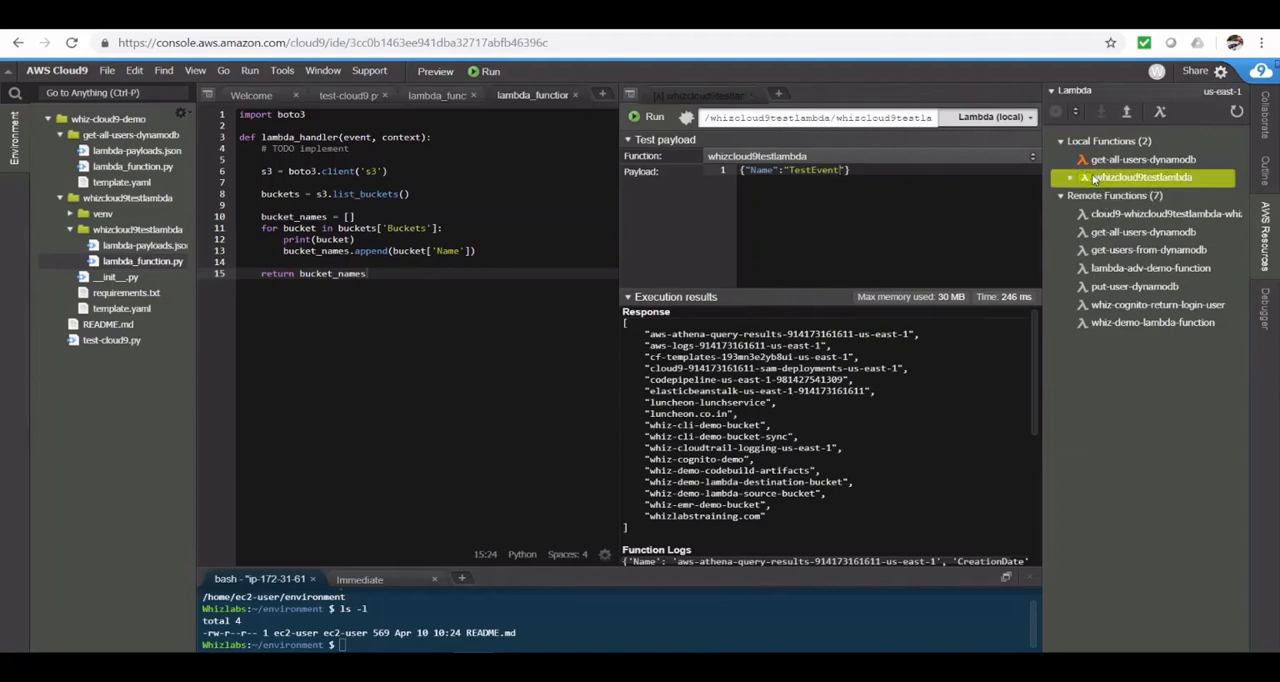
right_click(1101, 180)
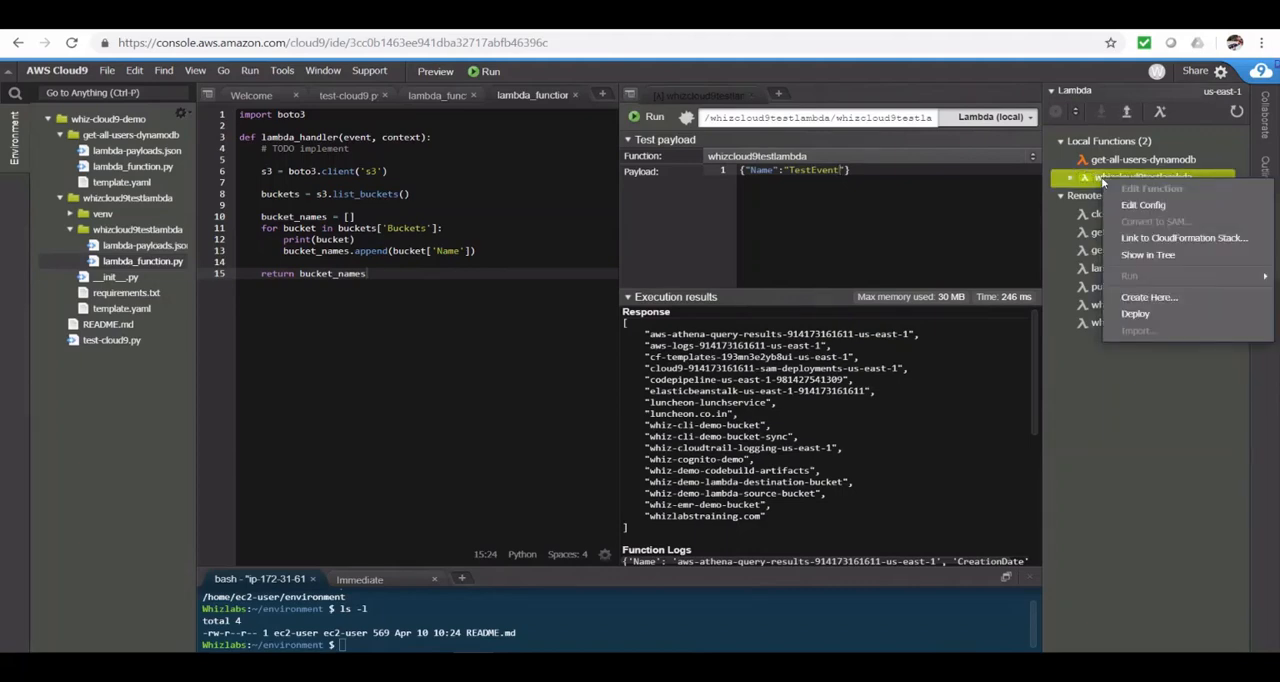
click(1140, 313)
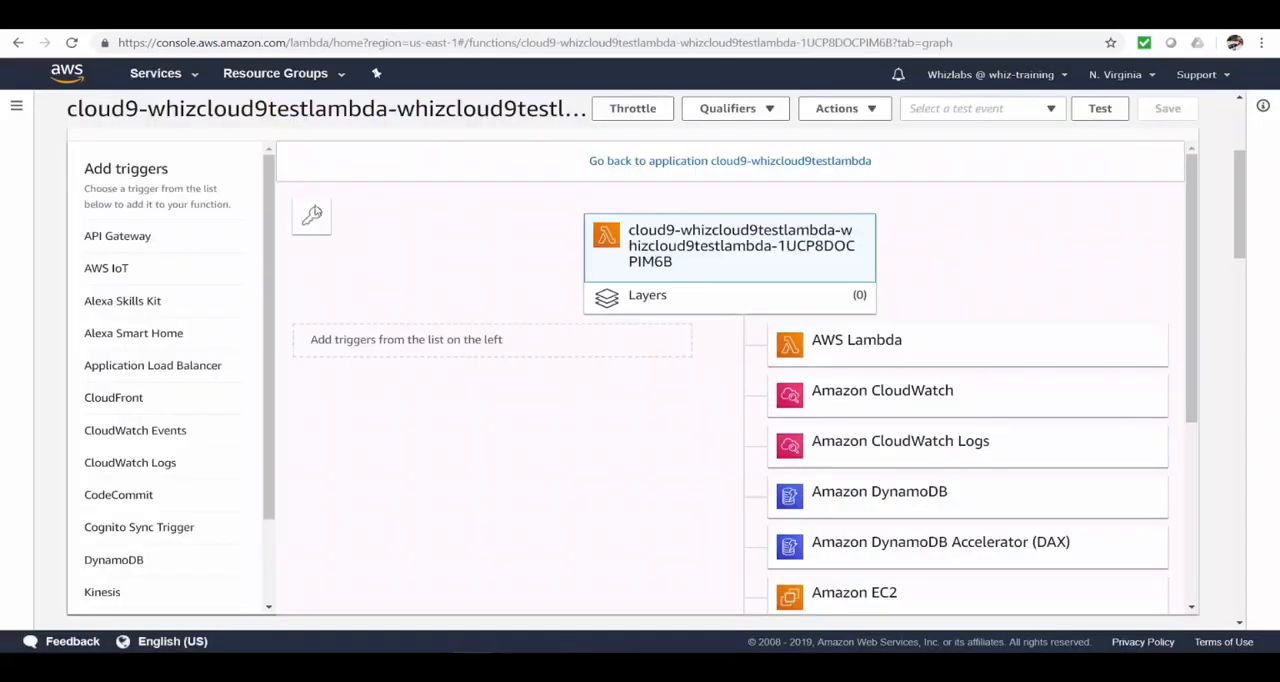
scroll(455, 408, up, 2)
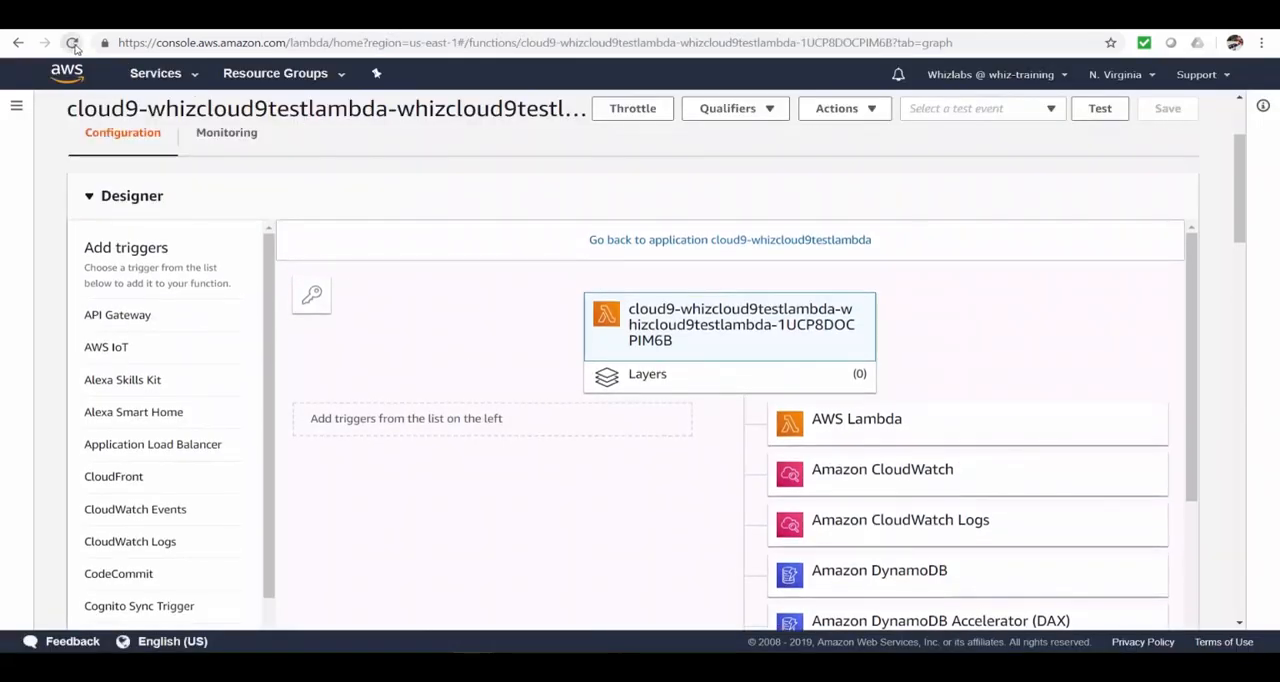
- Reload the Lambda console and reopen lambda_function.py to confirm the bucket-listing code
click(72, 43)
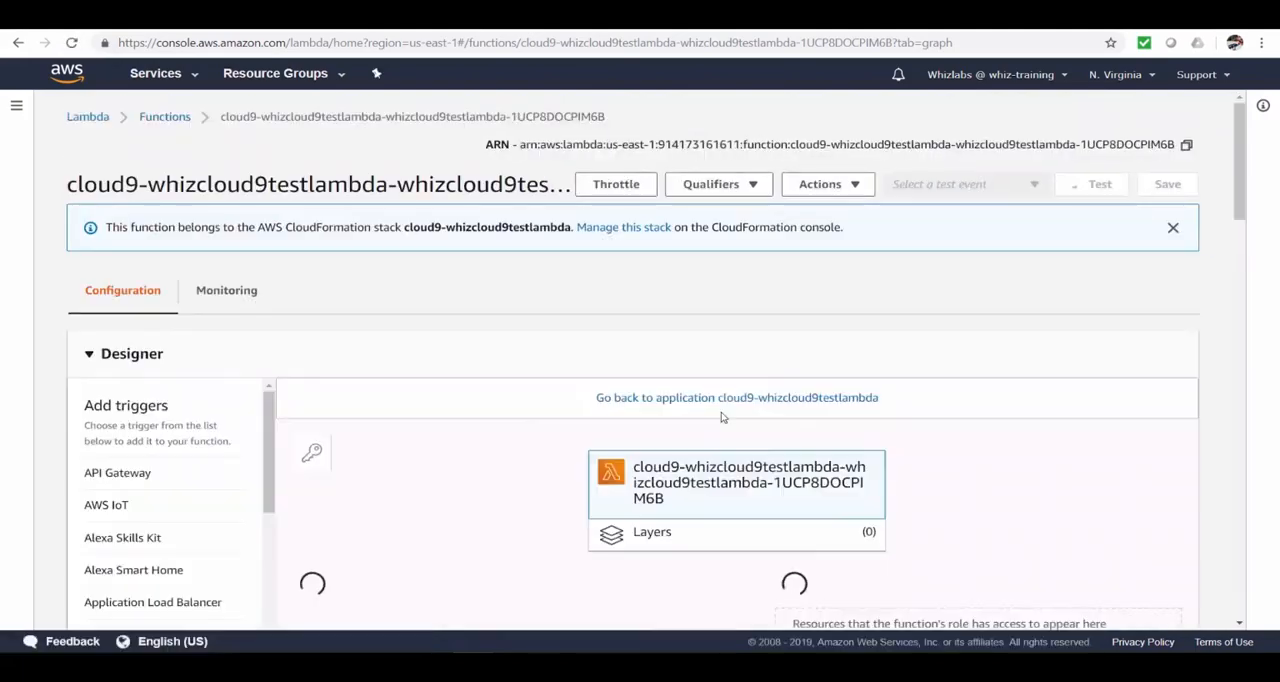
scroll(720, 417, down, 3)
scroll(694, 457, down, 2)
scroll(686, 459, down, 2)
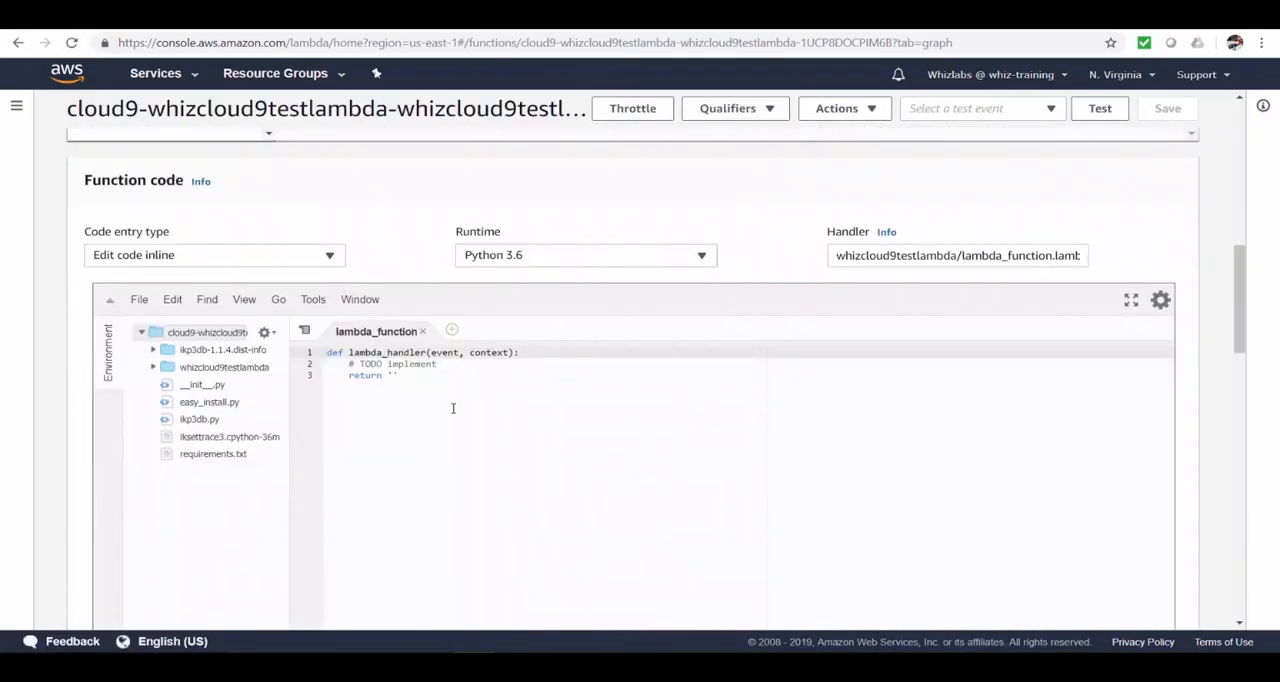
click(422, 331)
double_click(224, 367)
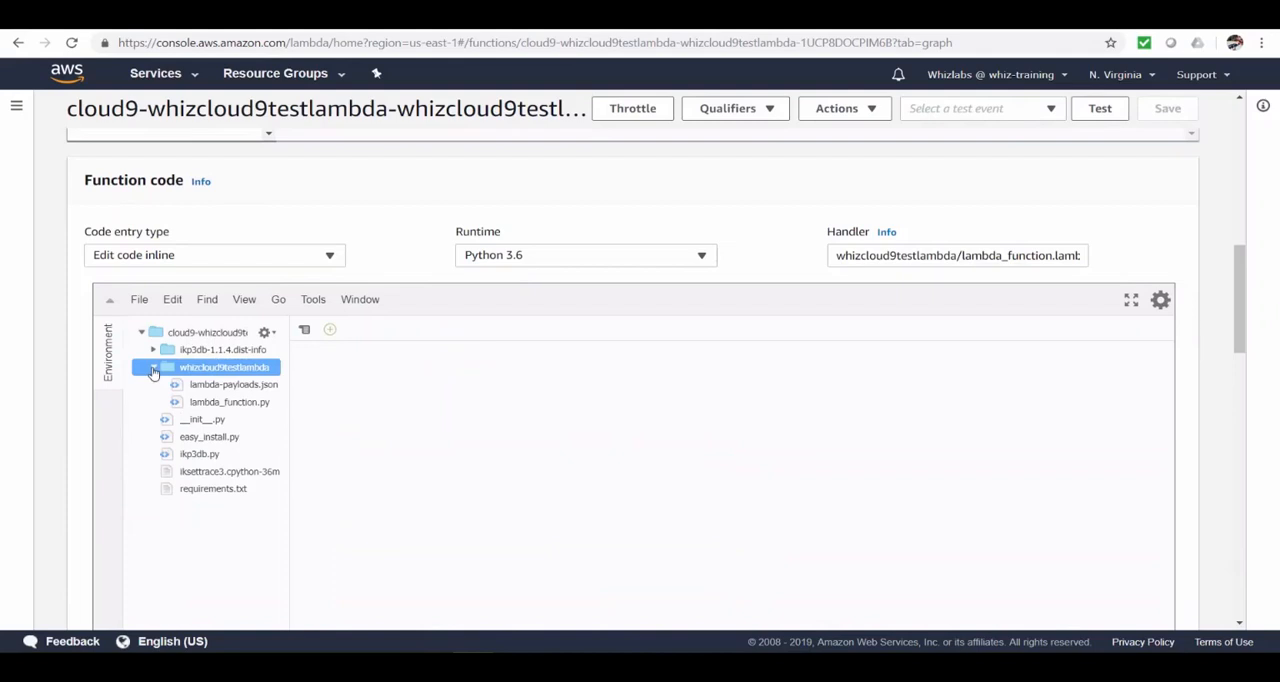
double_click(235, 403)
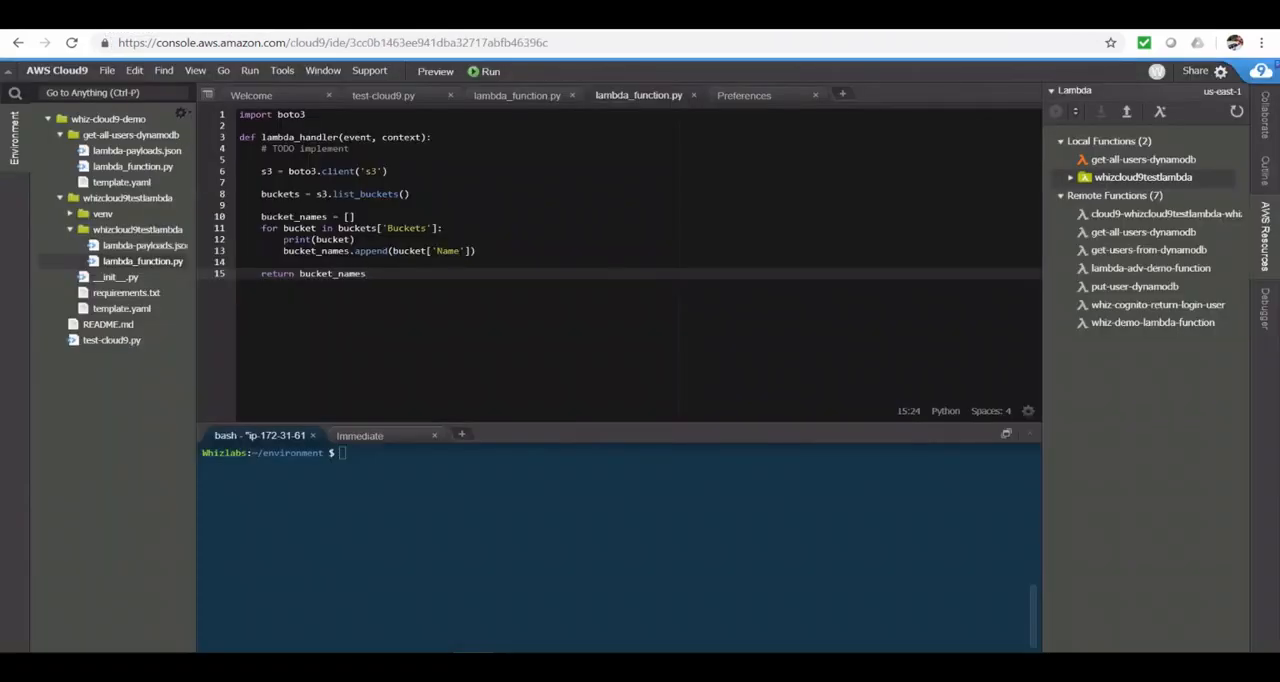
- Run git --version in the bash terminal, reporting git version 2.14.5
click(567, 482)
text(git -)
text(-version)
key(Return)
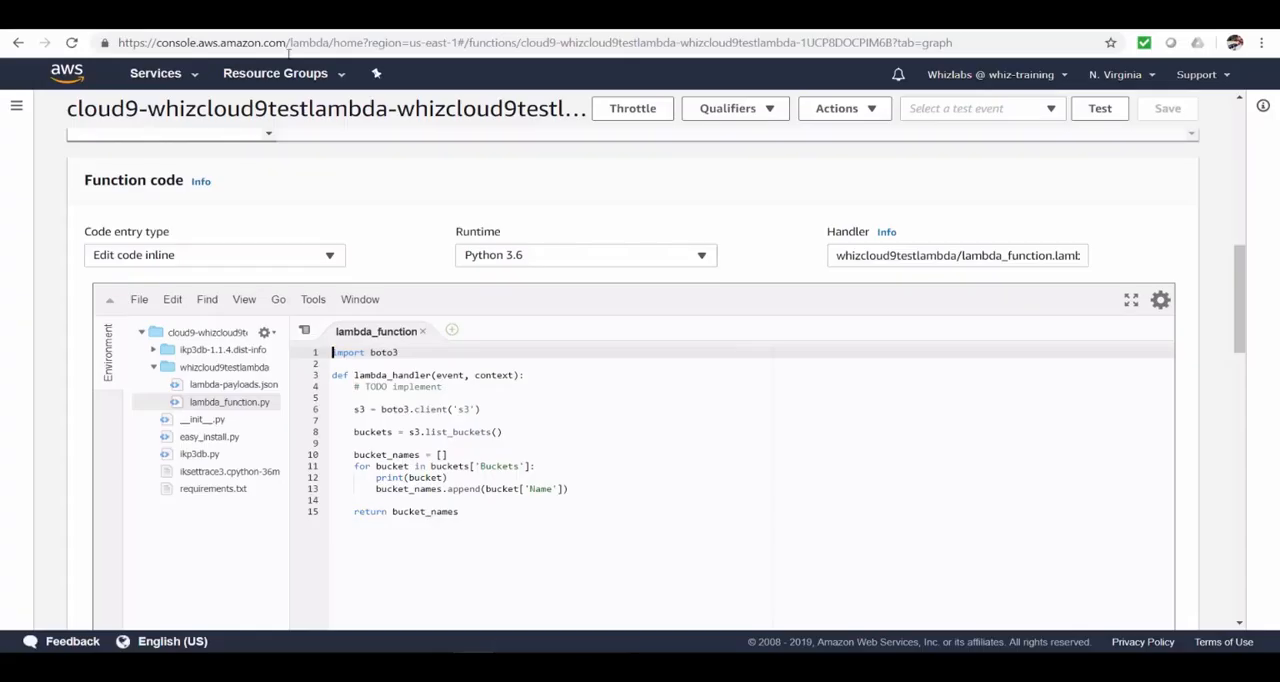
- Copy the HTTPS clone URL of the whiz-demo-react-js CodeCommit repository
click(178, 76)
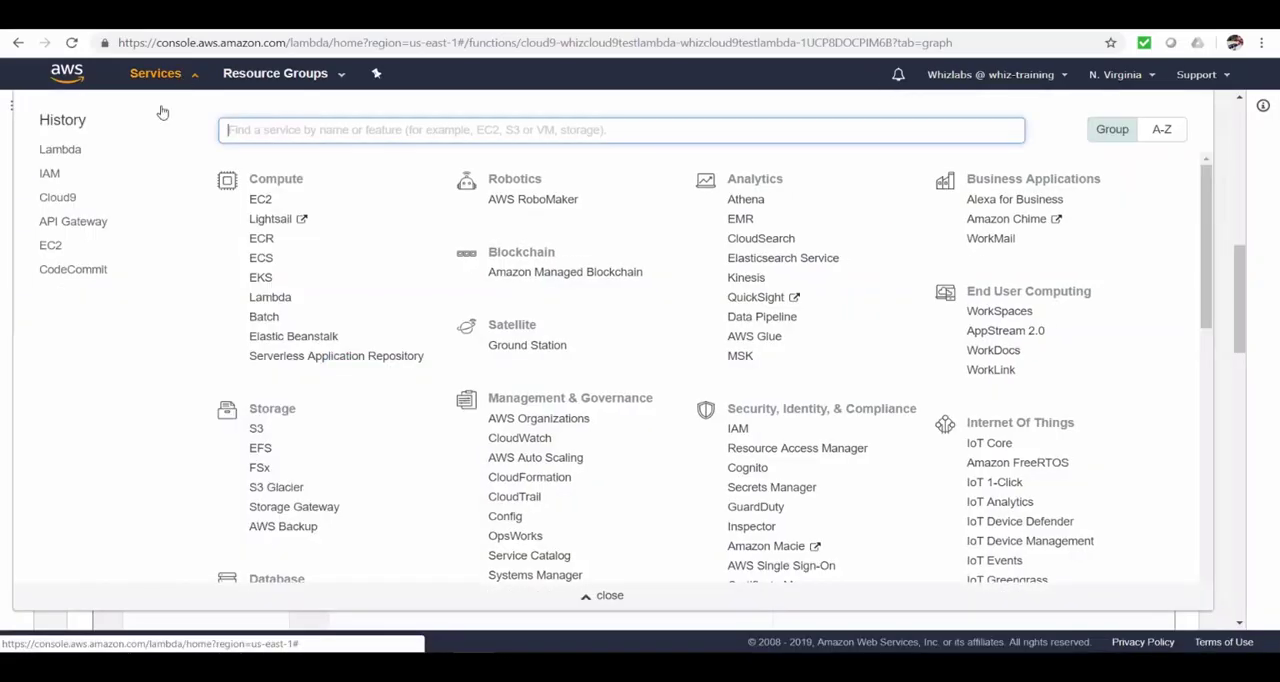
click(84, 272)
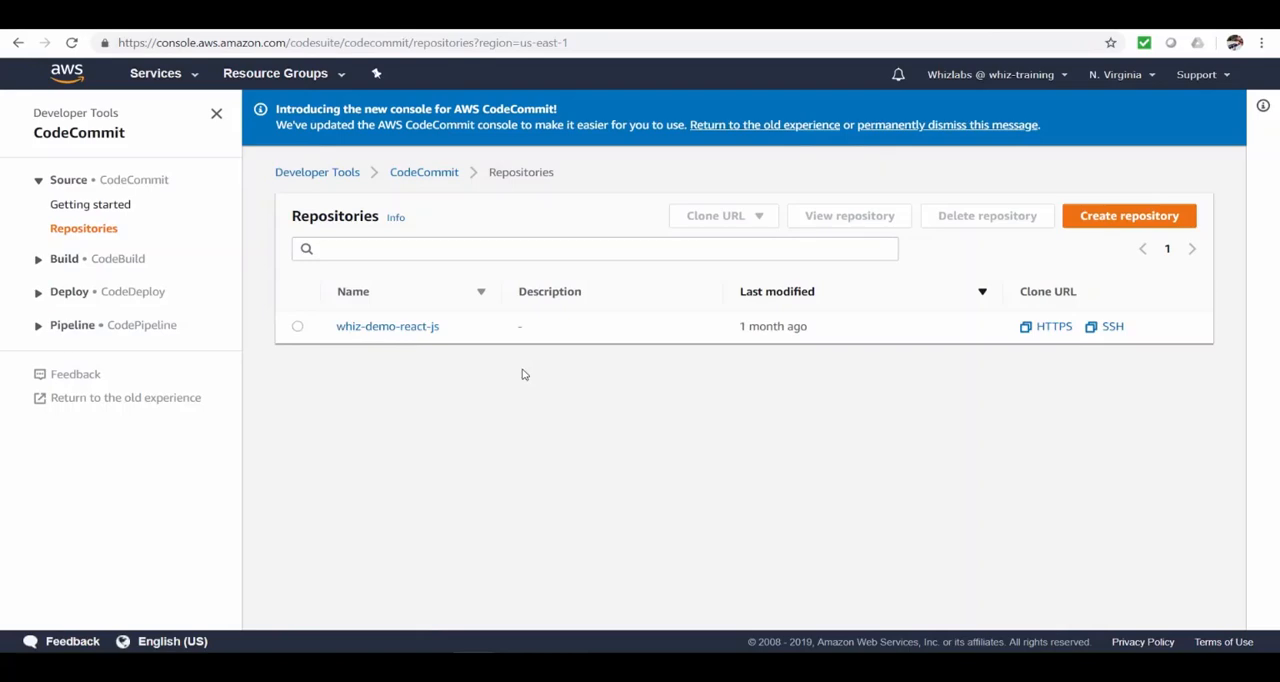
click(415, 328)
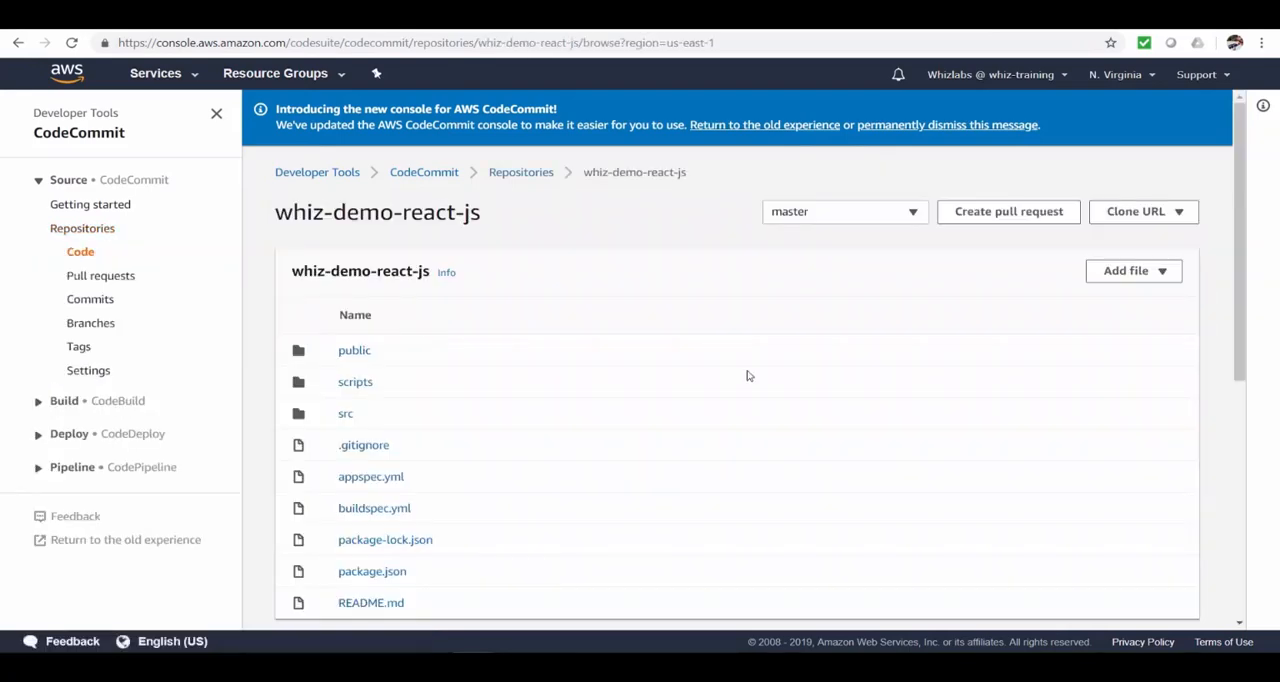
click(1143, 211)
click(1128, 234)
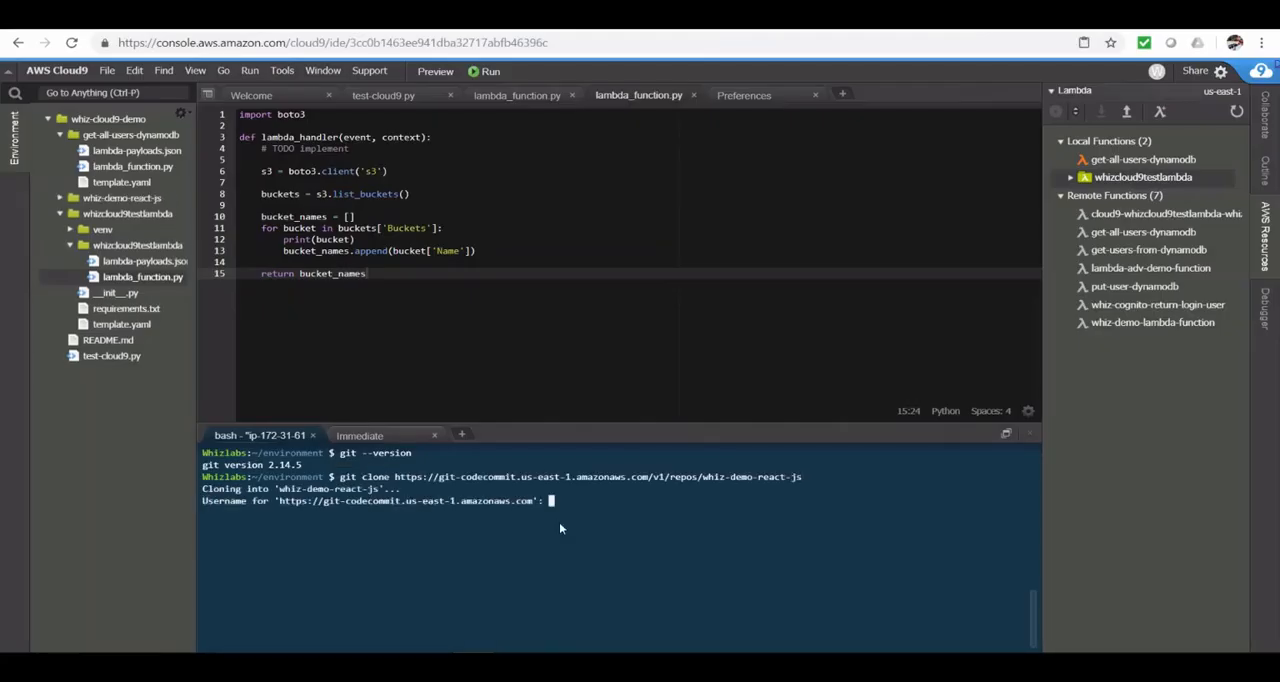
- Supply the Git username and password so the whiz-demo-react-js clone completes
right_click(597, 500)
click(628, 547)
key(Return)
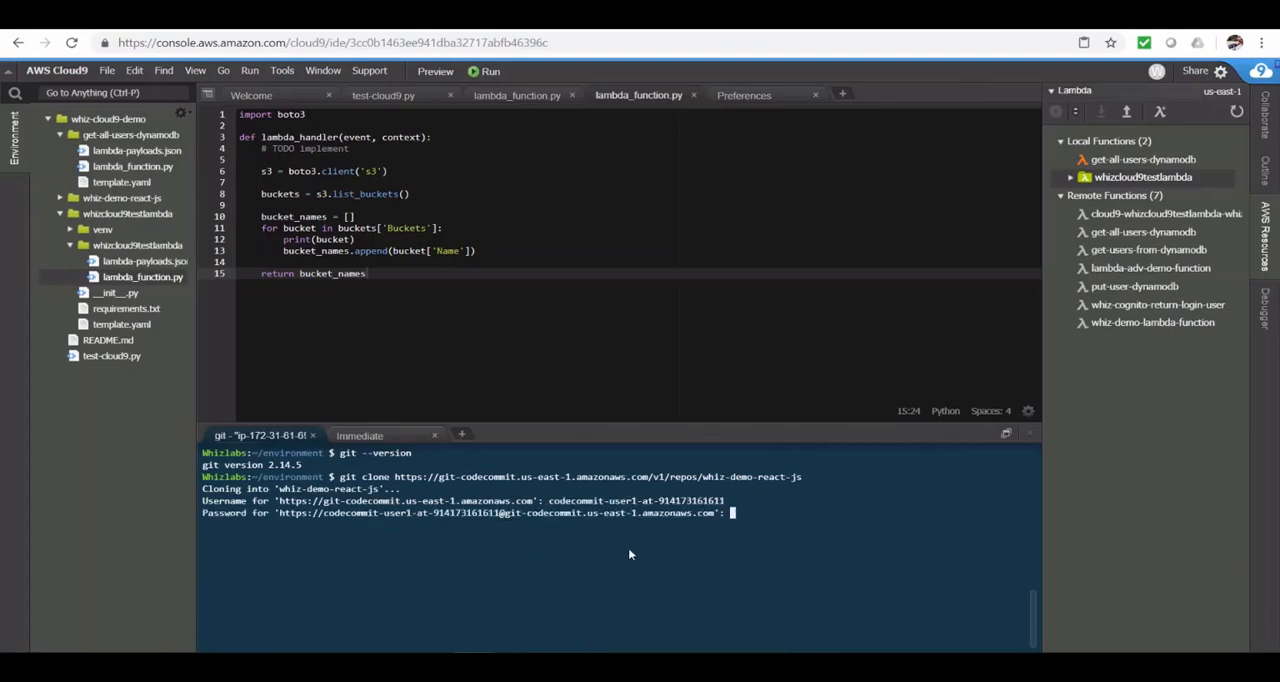
right_click(737, 507)
click(837, 550)
key(Return)
- List the directory with ls -l and expand whiz-demo-react-js to show its files in the tree
click(60, 134)
click(60, 167)
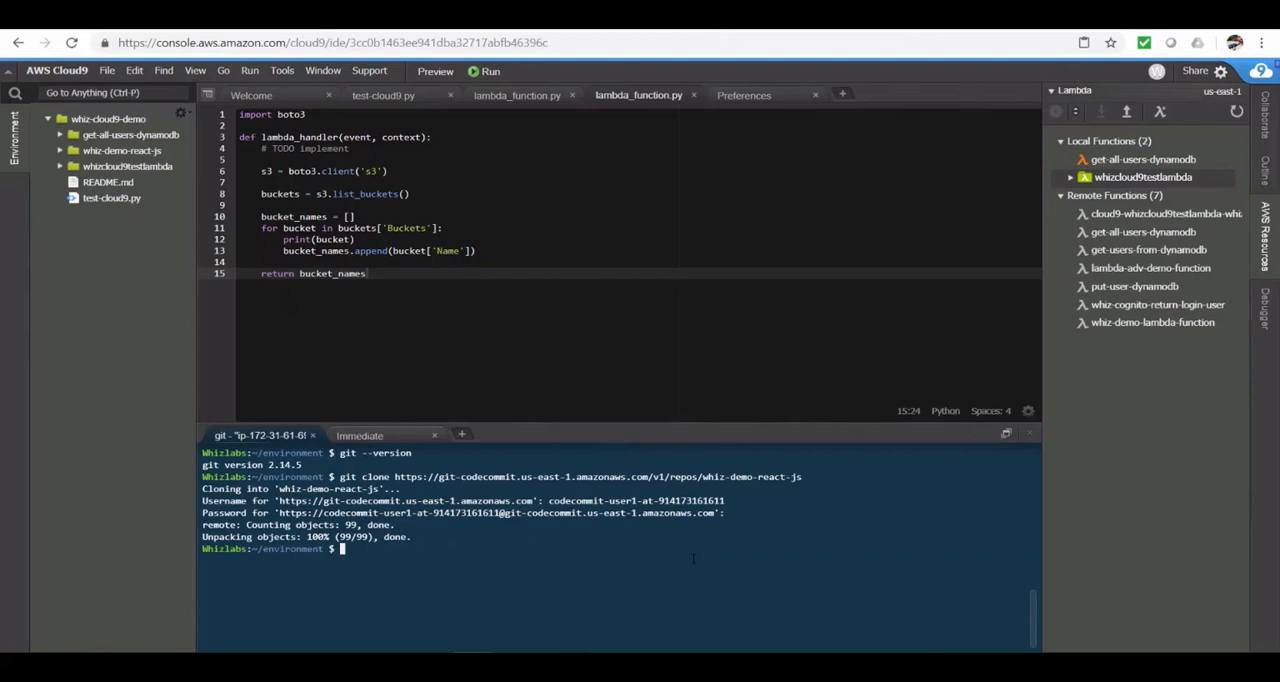
text(ls)
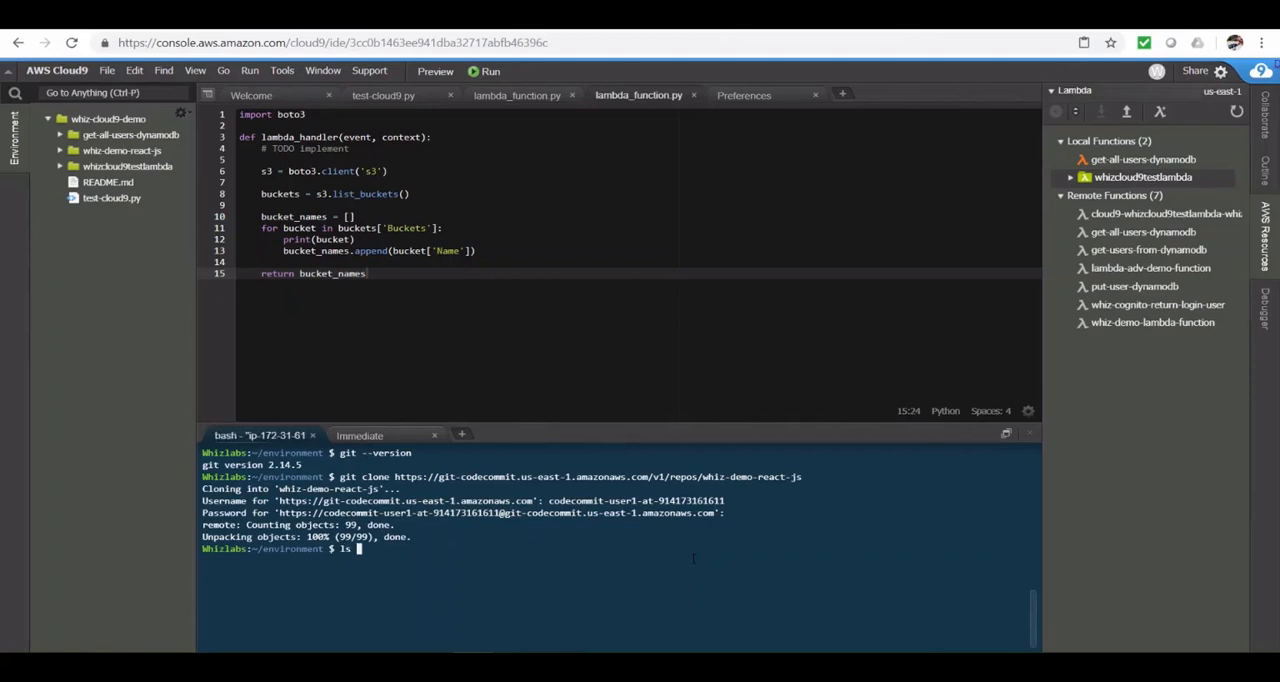
text( -l)
key(Return)
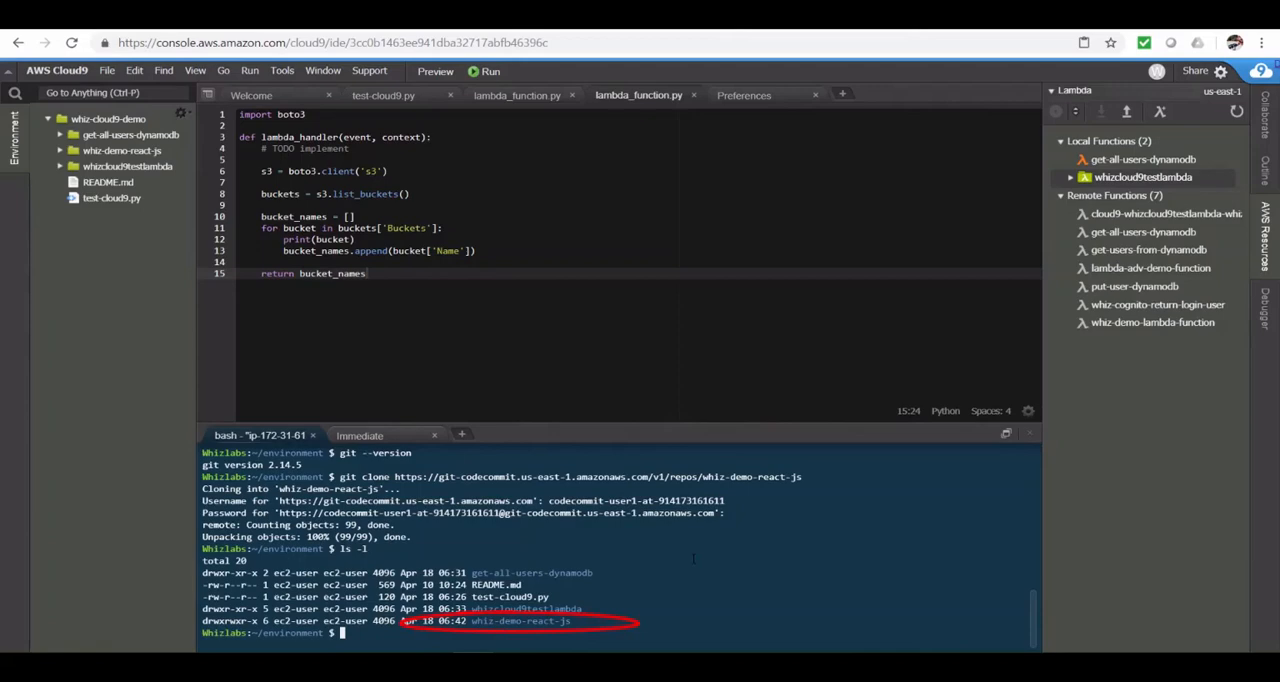
click(112, 151)
click(61, 151)
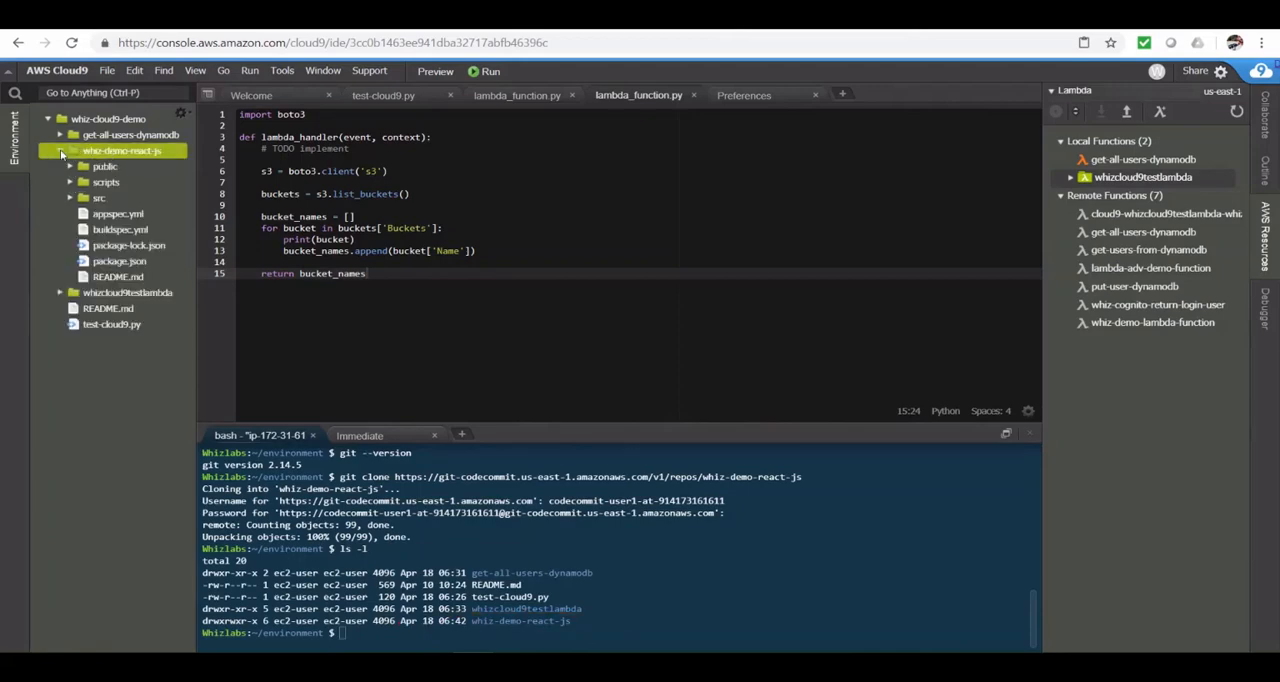
- Run npm install and npm start from a terminal opened in the whiz-demo-react-js folder
right_click(130, 151)
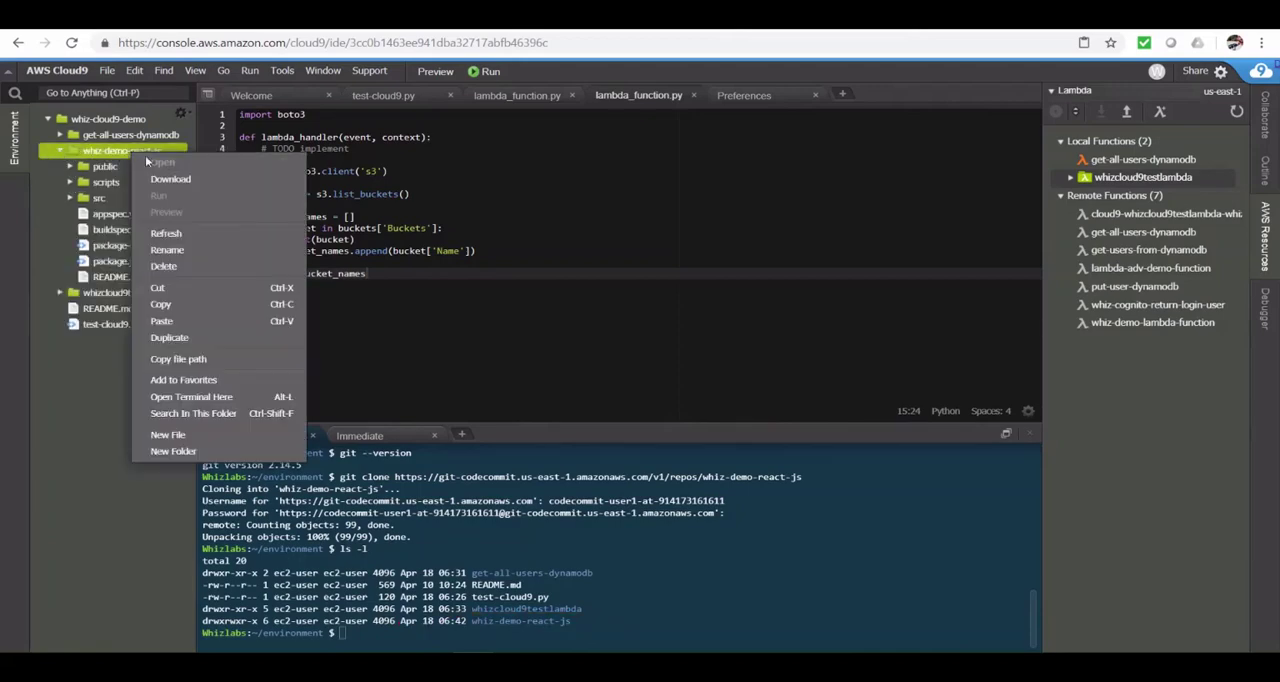
click(225, 395)
text(npm install)
key(Return)
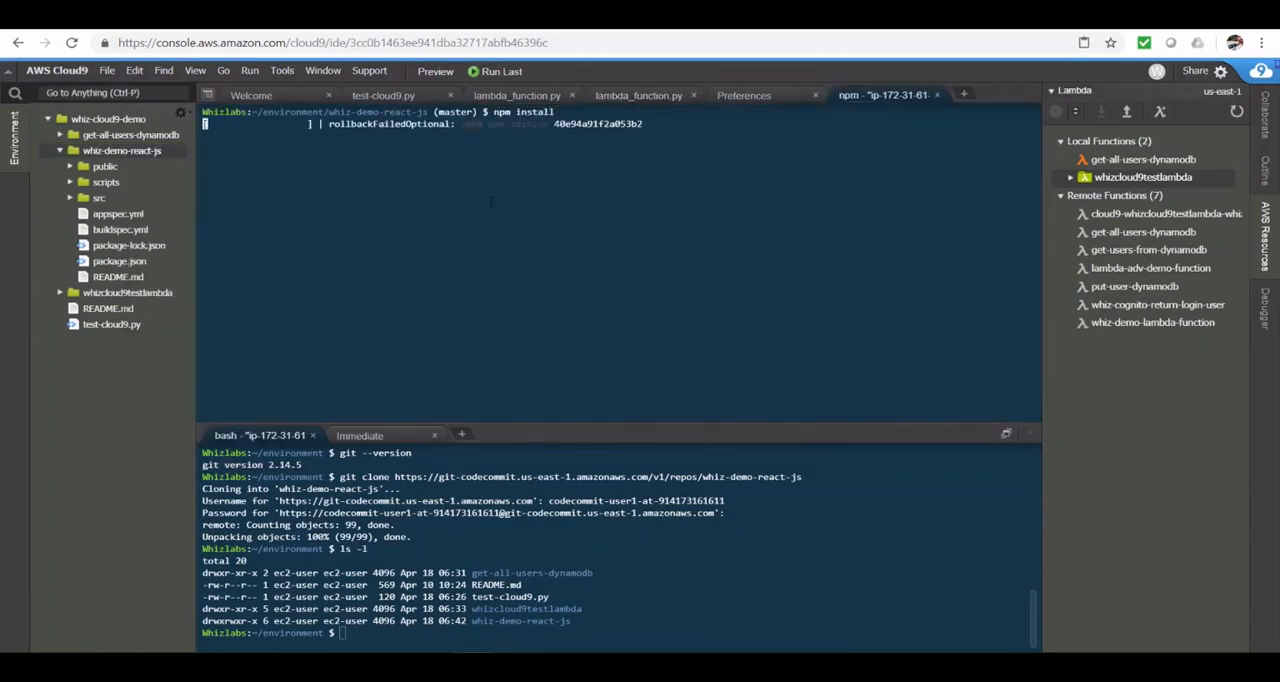
text(npm st)
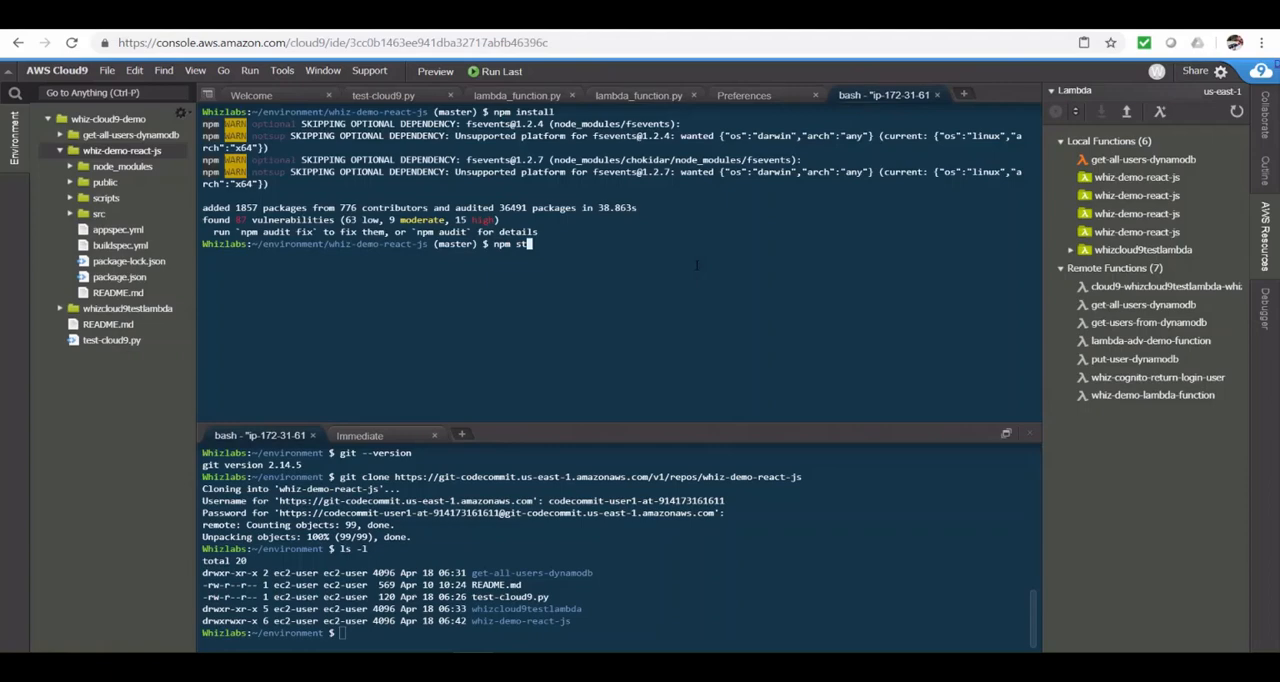
text(art)
key(Return)
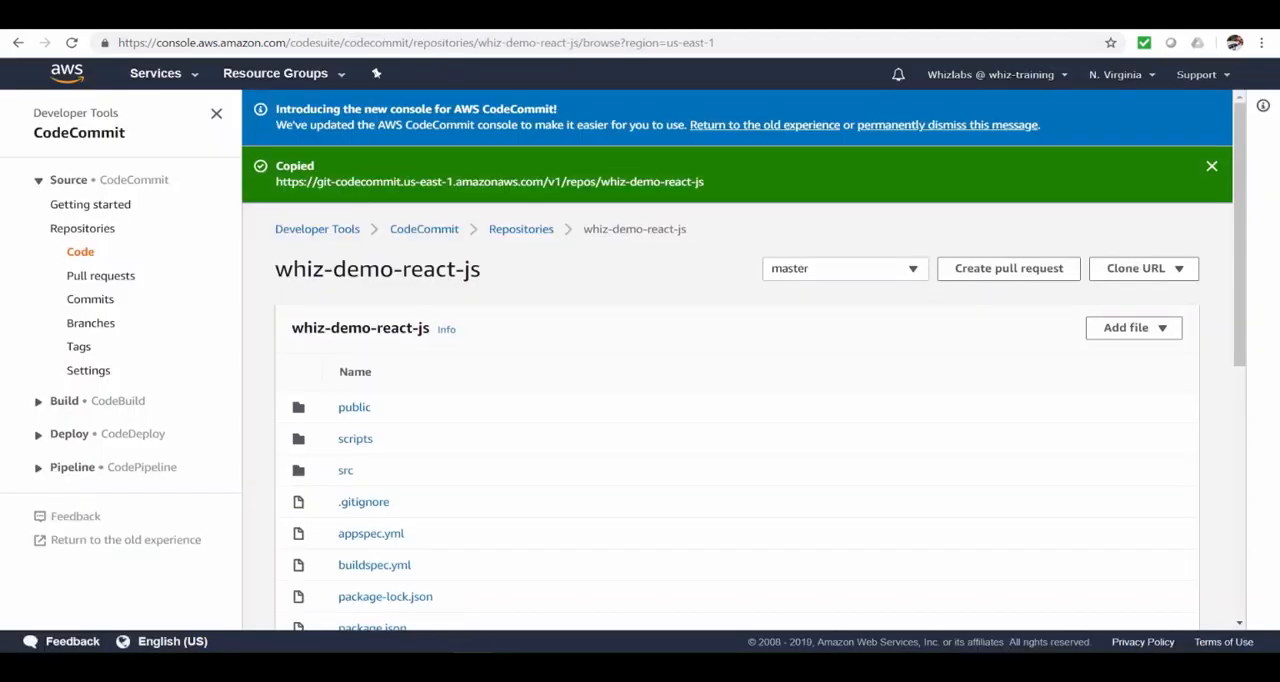
- Navigate Services > EC2 > Running Instances and follow the Cloud9 instance's security group link
click(142, 80)
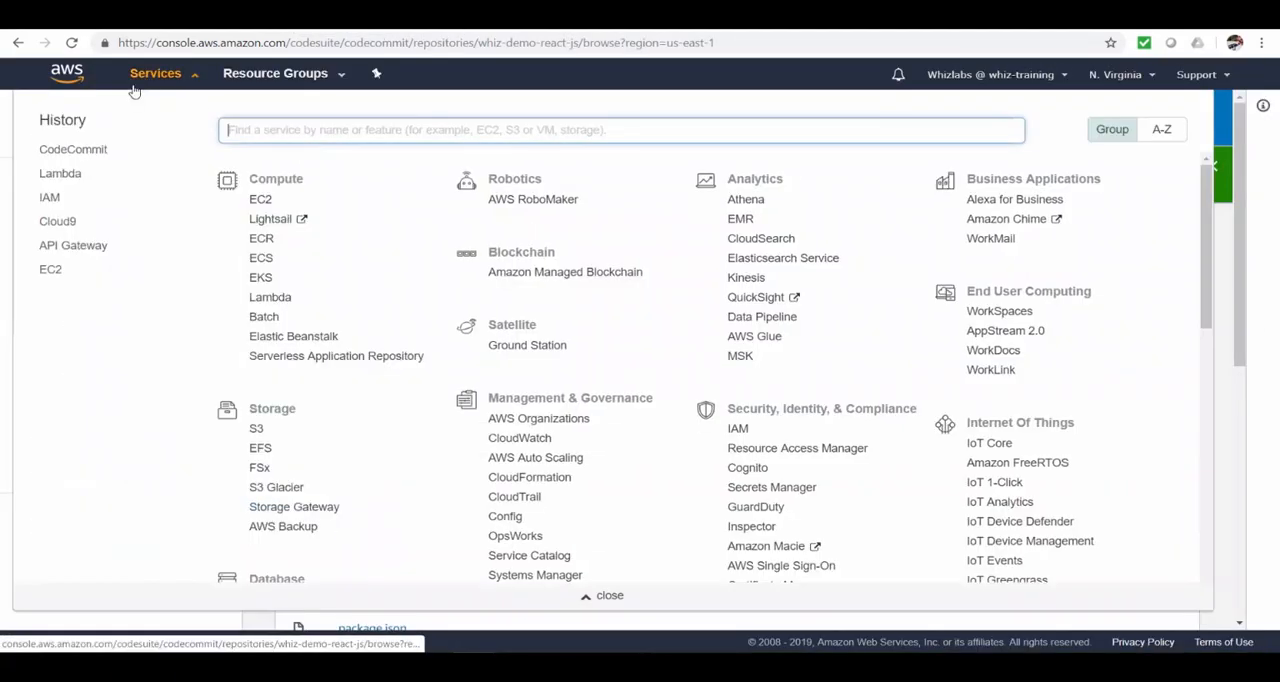
click(52, 272)
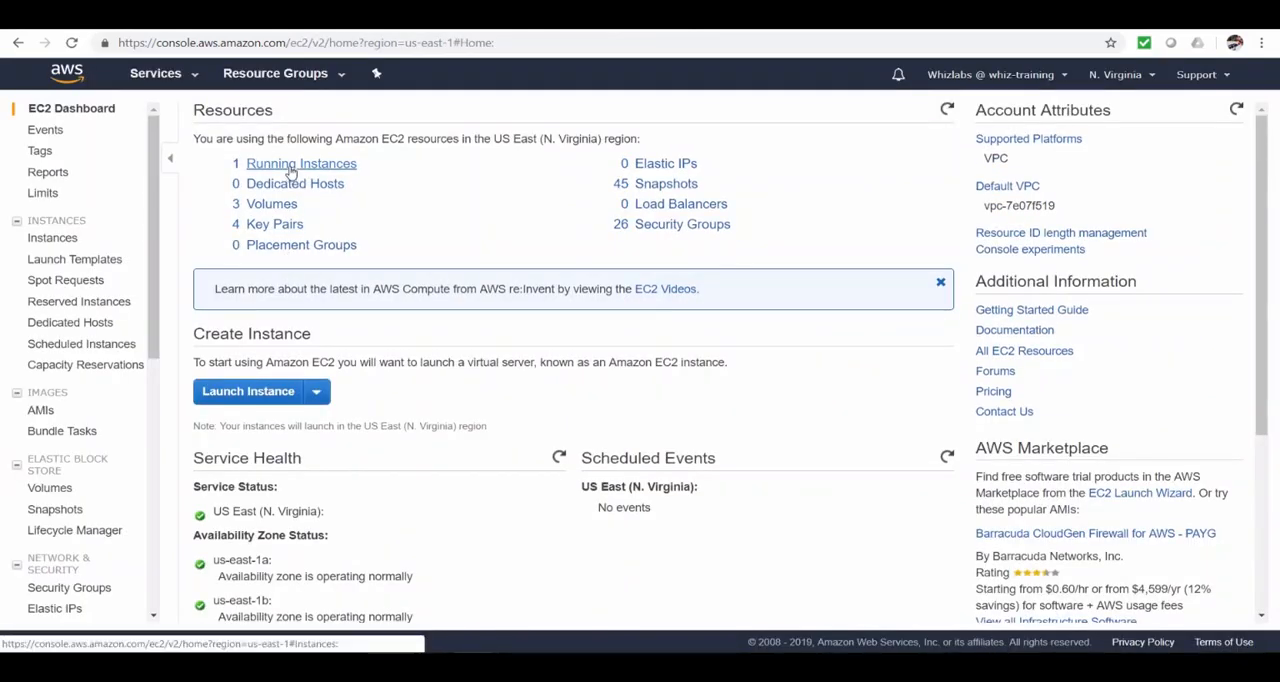
click(291, 165)
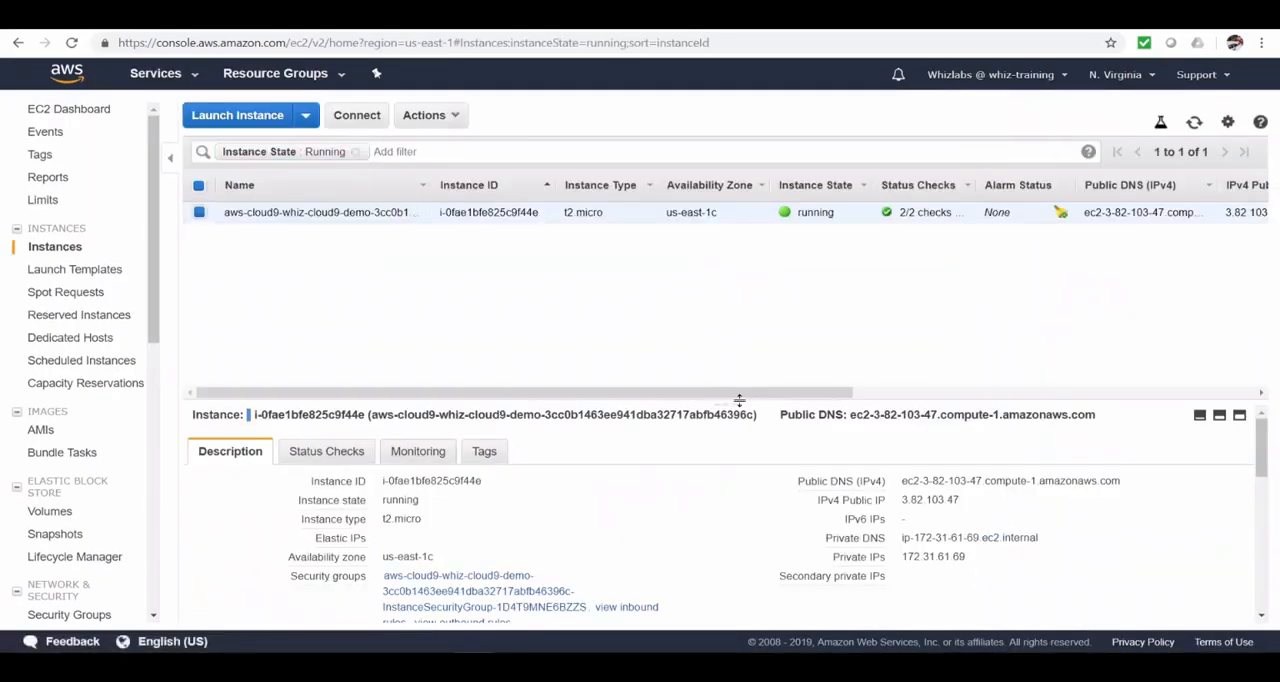
drag(740, 402, 735, 258)
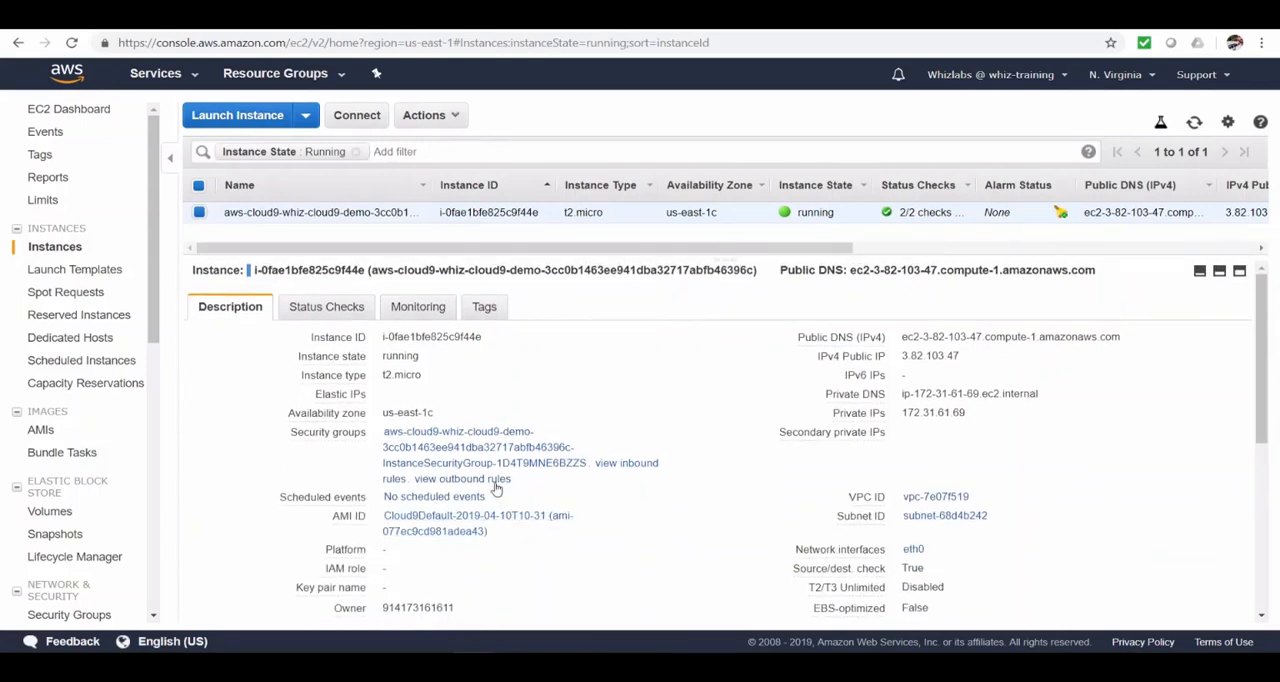
click(482, 438)
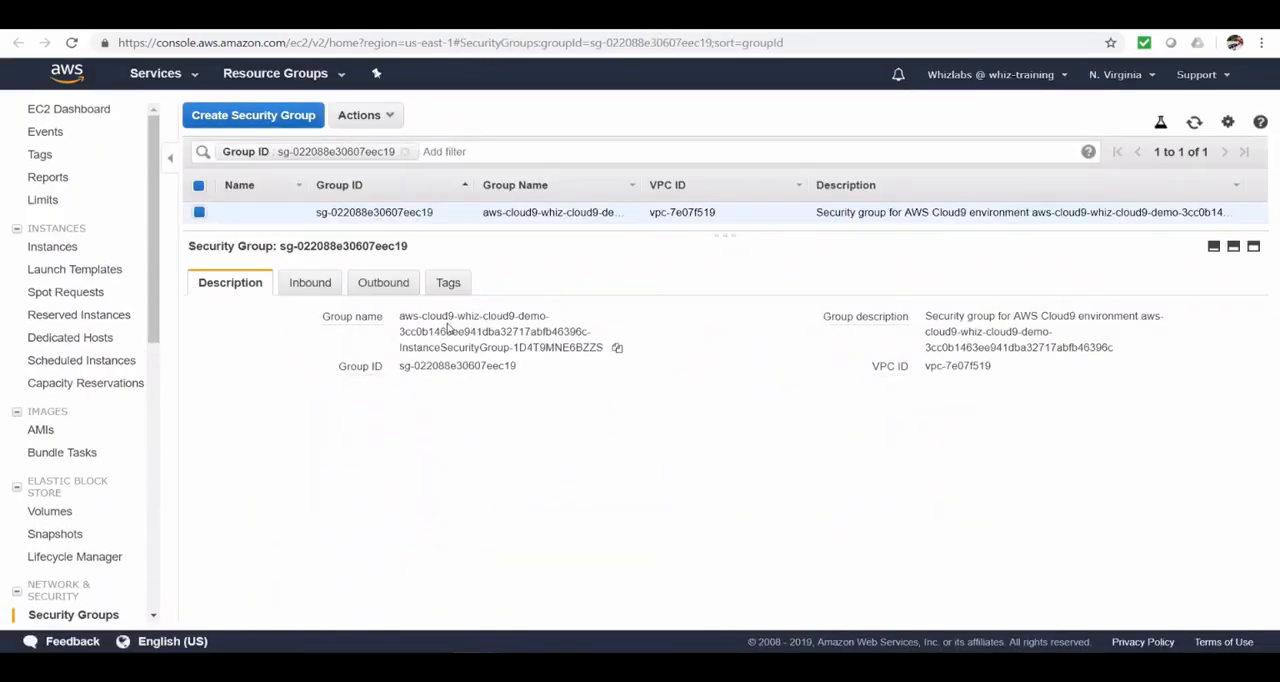
- Begin editing the inbound rules with a new Custom TCP rule
click(311, 284)
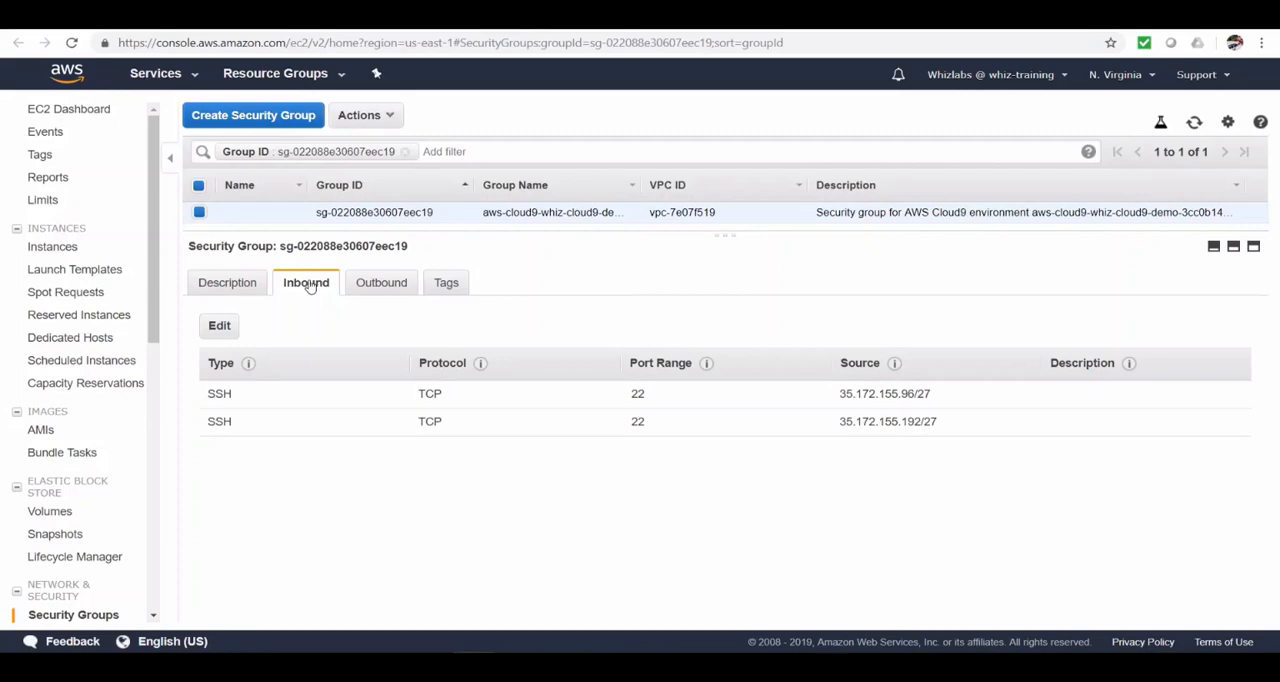
click(229, 328)
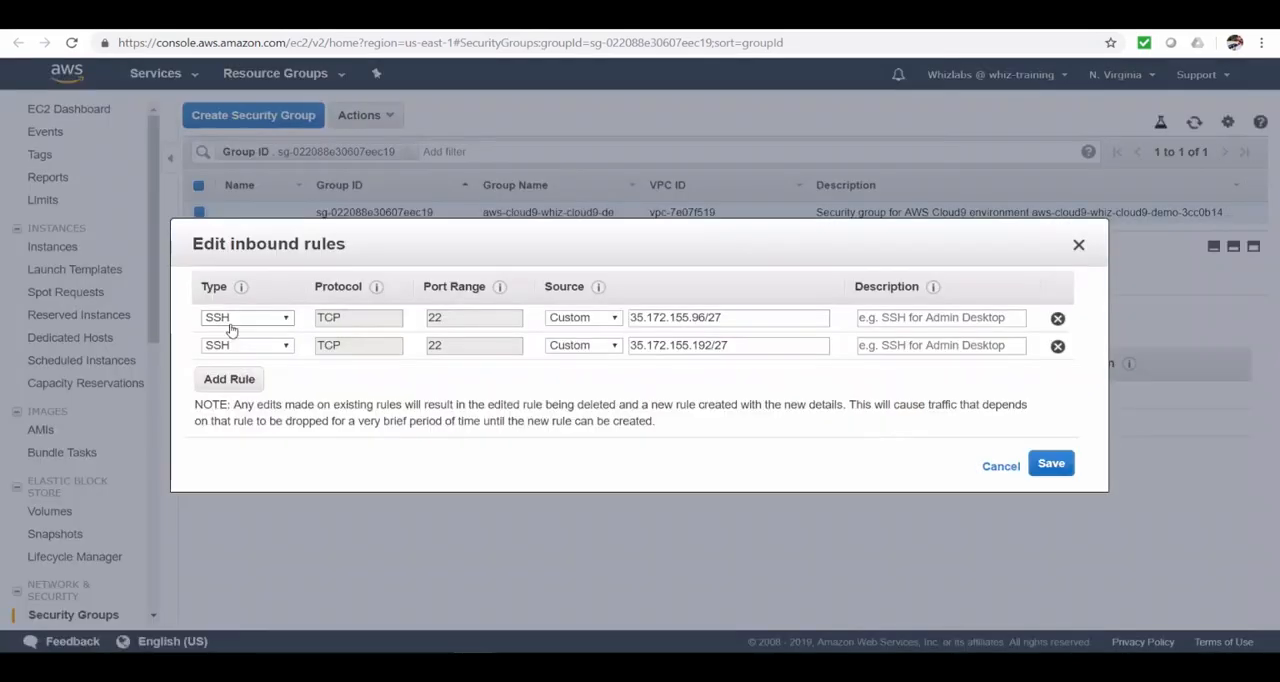
click(229, 379)
click(284, 373)
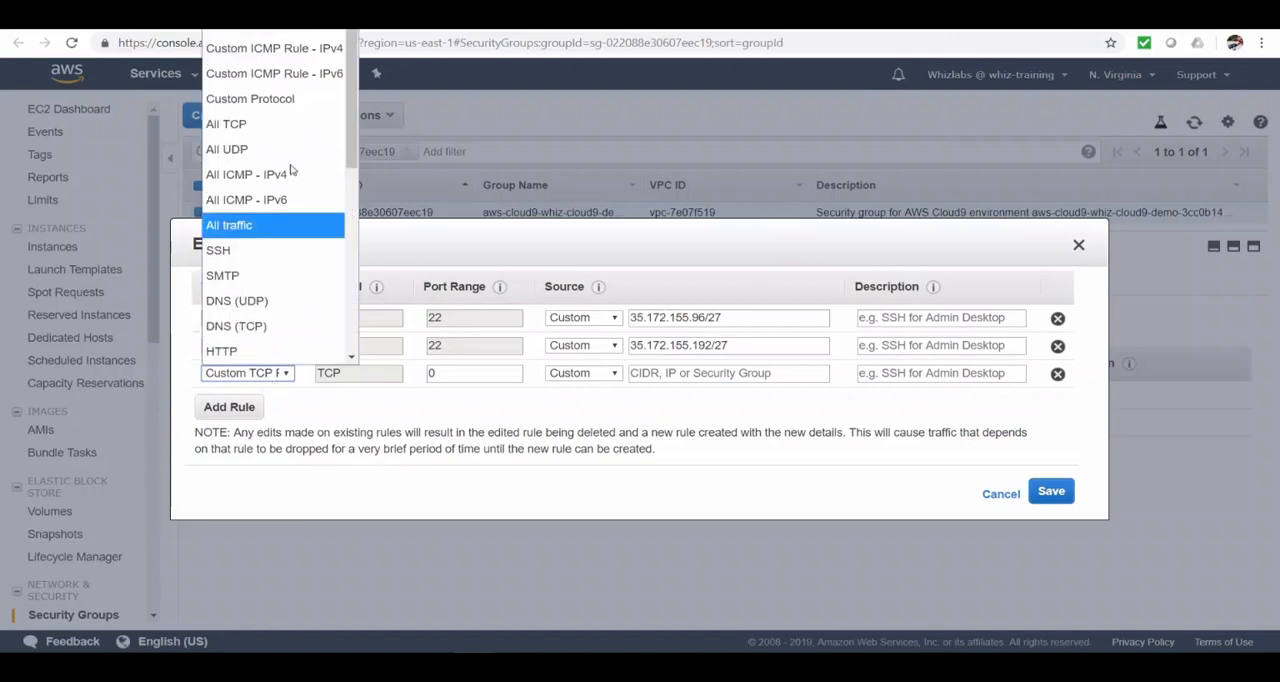
scroll(280, 55, up, 1)
click(416, 331)
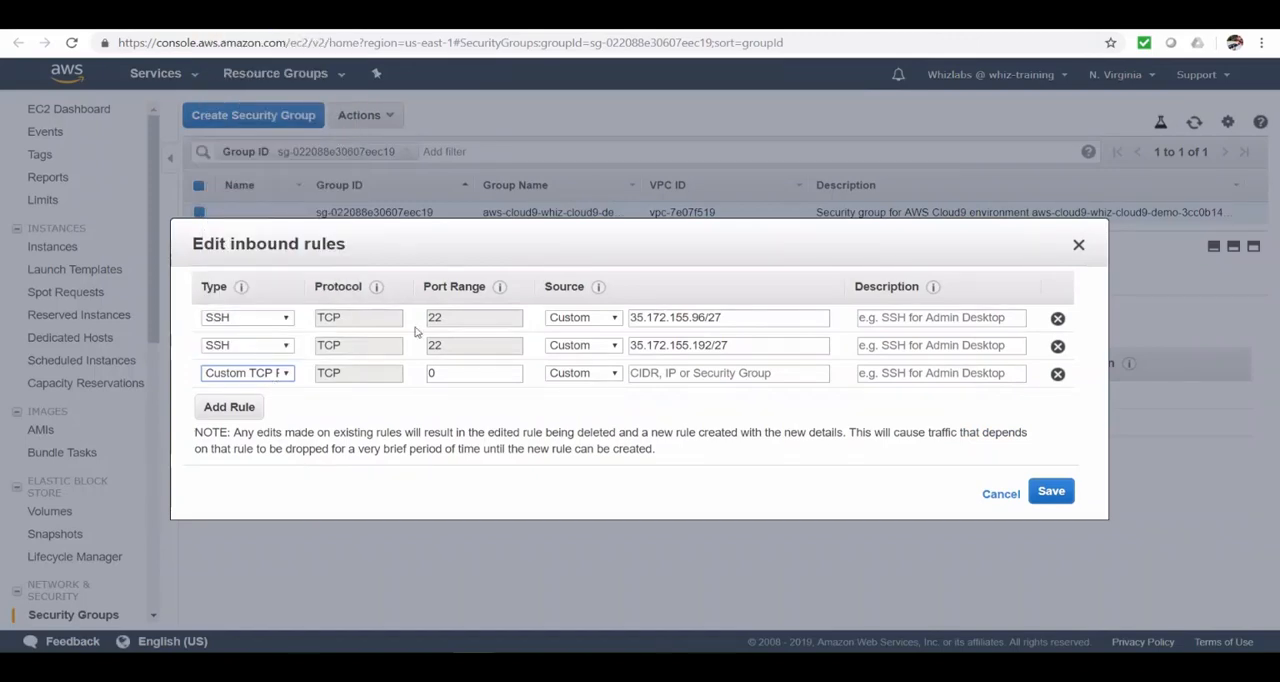
- Set the rule to port 8080 from My IP, save it, and return to the instance details
double_click(457, 370)
text(8080)
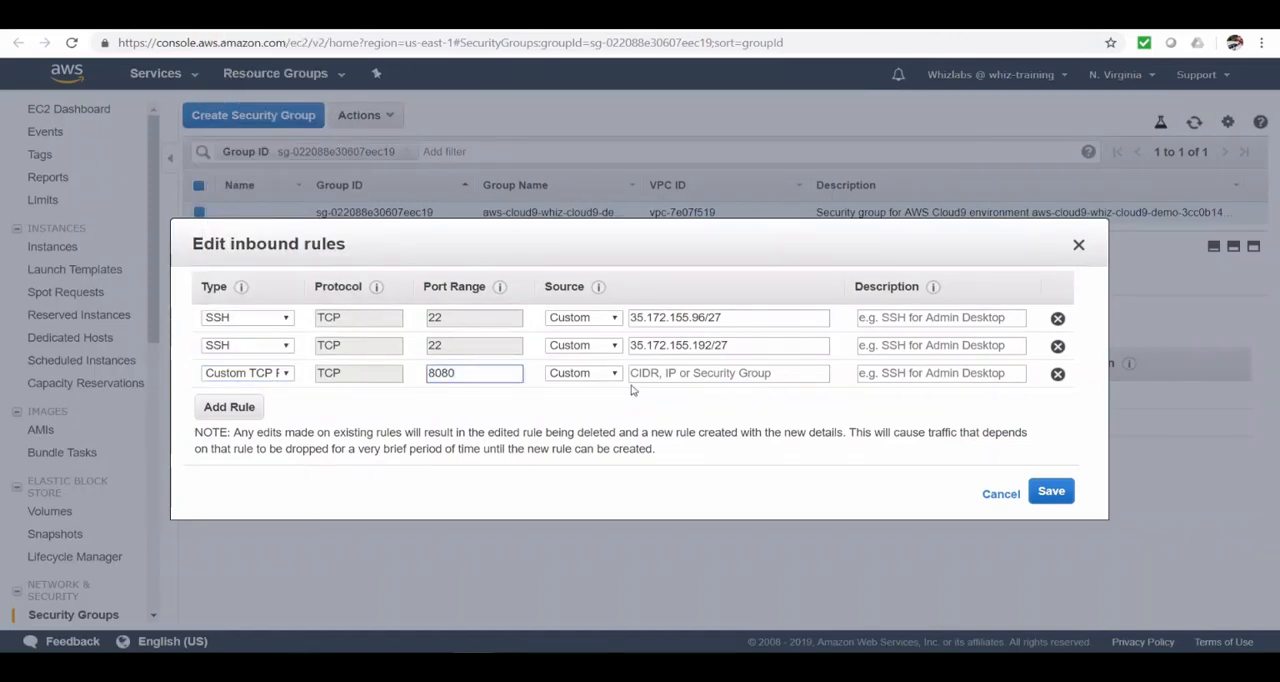
click(604, 373)
click(578, 445)
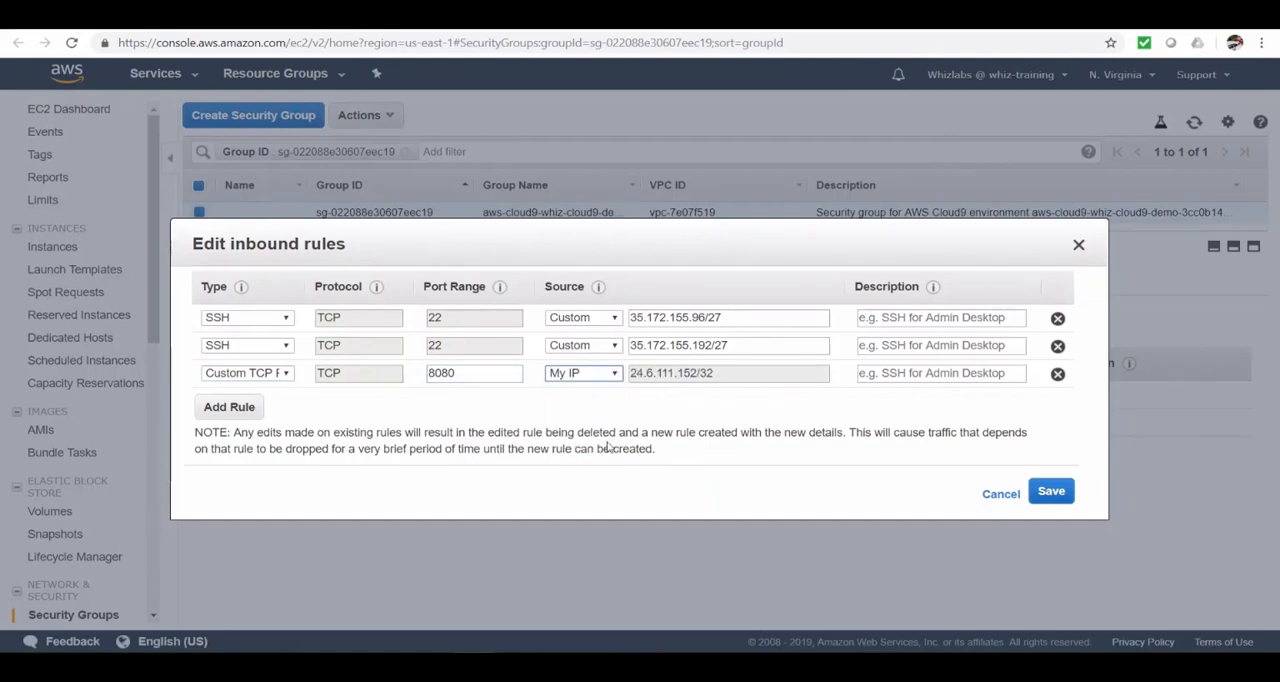
click(1048, 491)
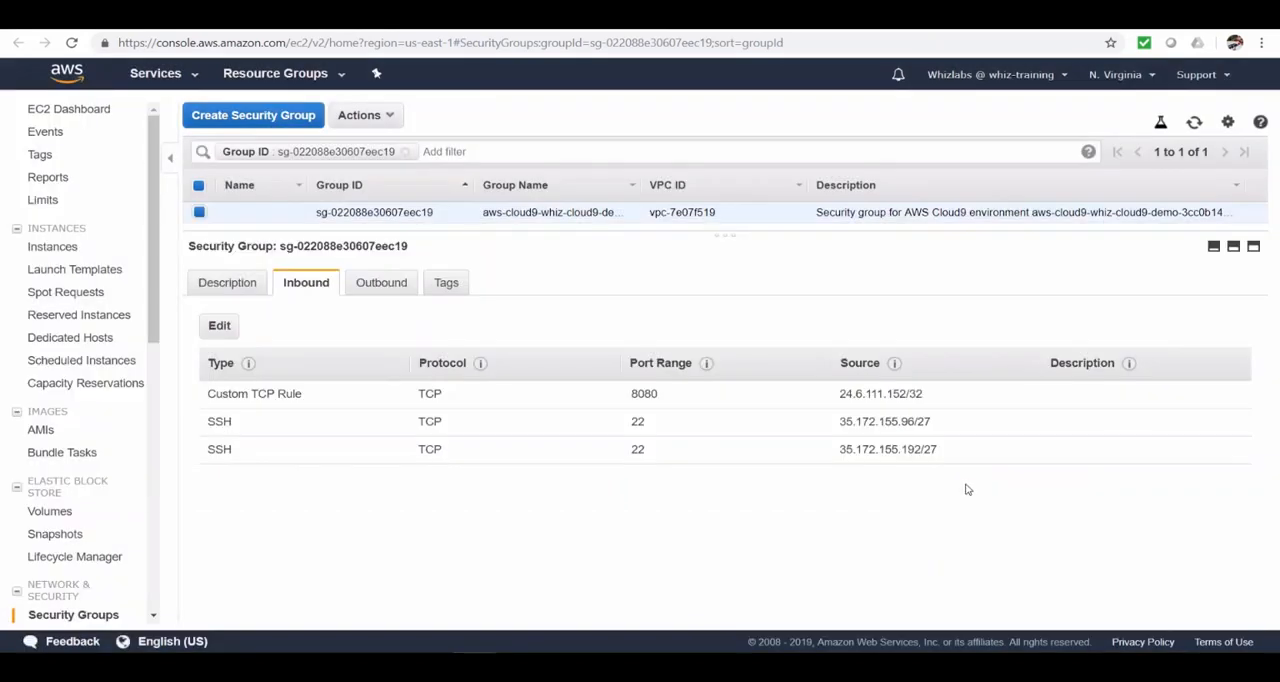
key(alt+Left)
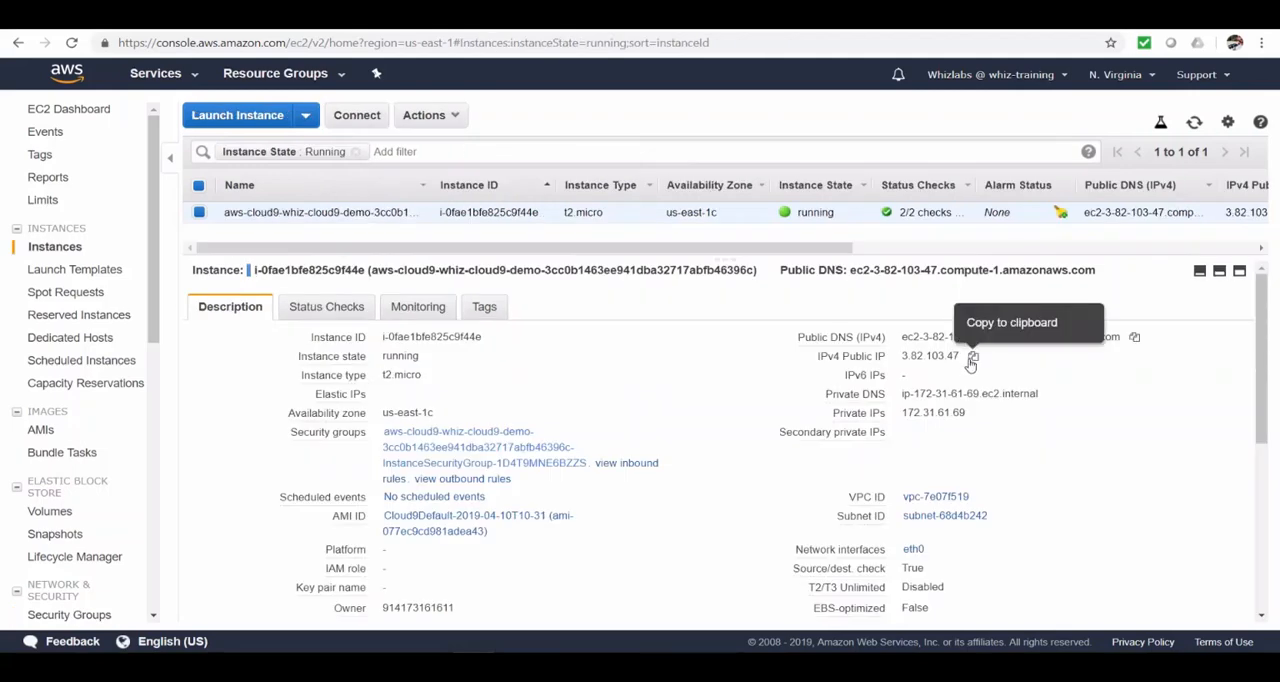
- Copy the instance's public IPv4 address and paste it into a new Chrome tab
click(972, 361)
key(ctrl+t)
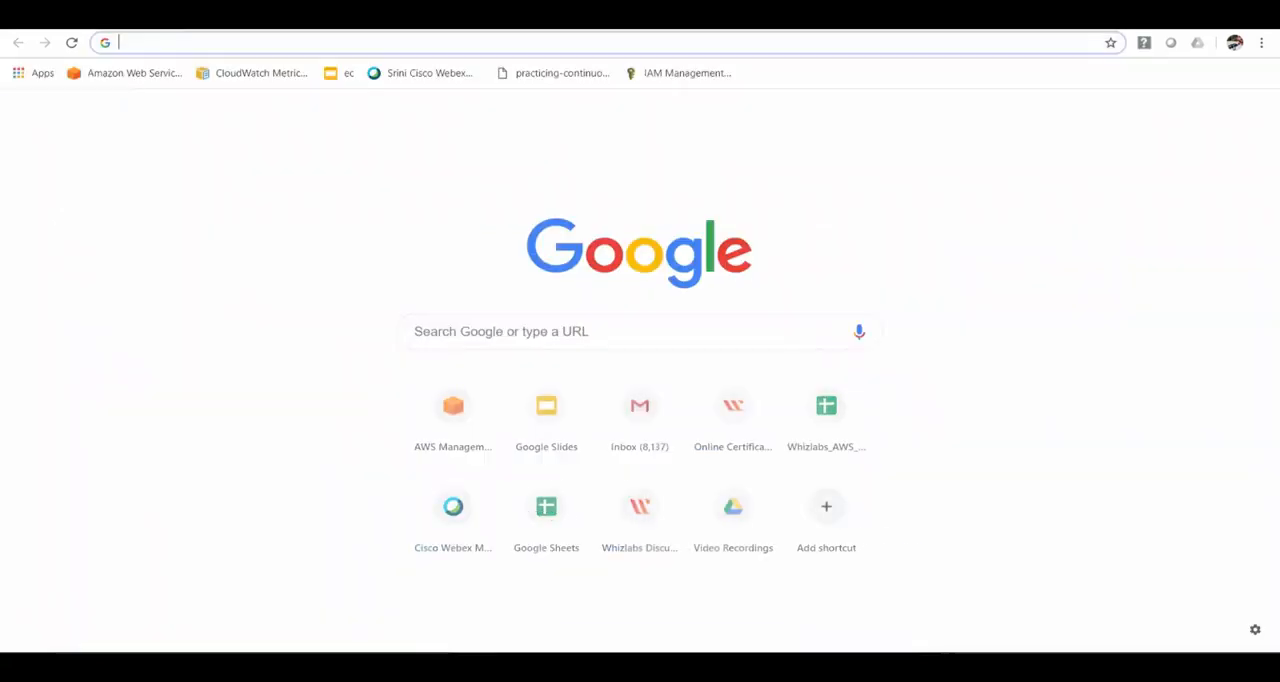
text(3.82.103.47)
text(:8080)
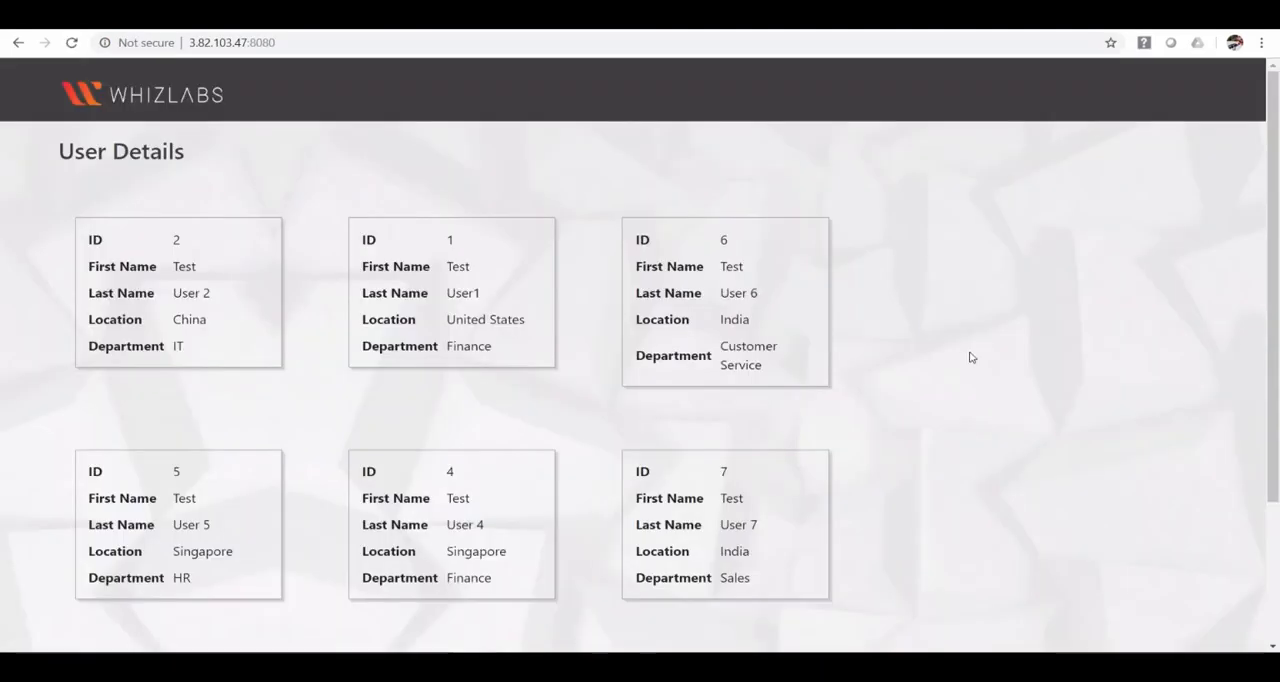
scroll(969, 357, down, 2)
scroll(978, 364, up, 2)
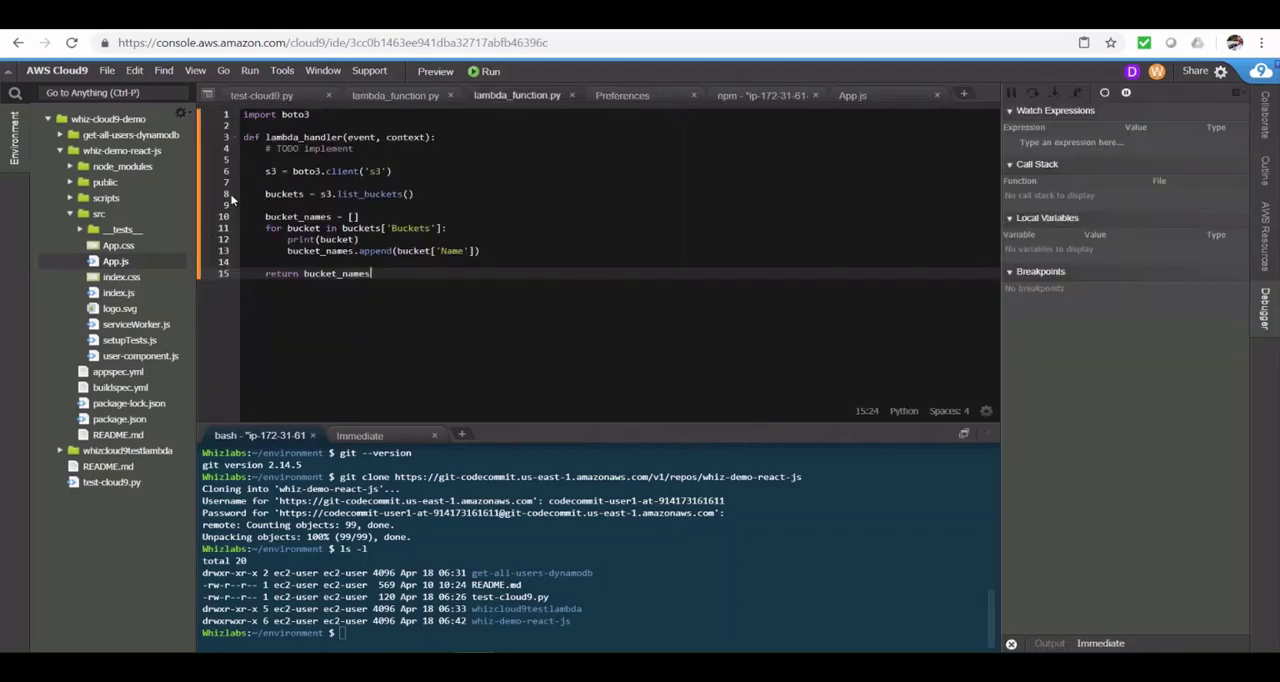
- Add a breakpoint on line 8 and run the Lambda locally in debug mode
click(228, 198)
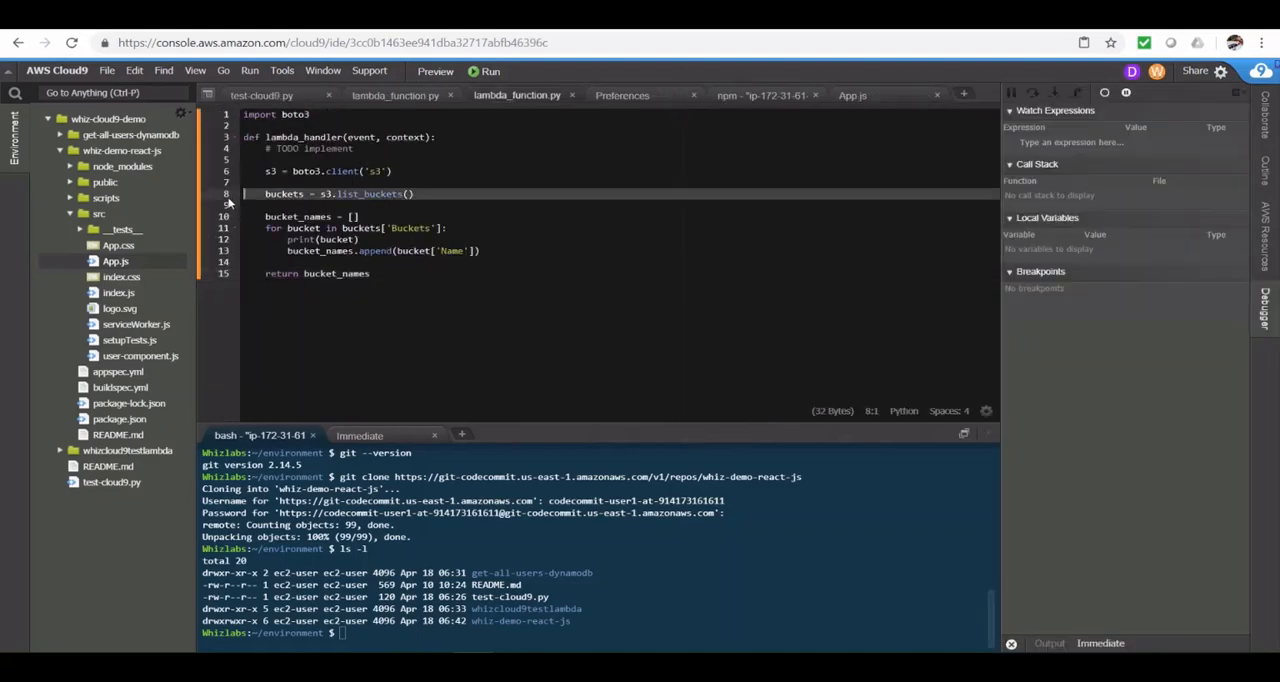
right_click(227, 199)
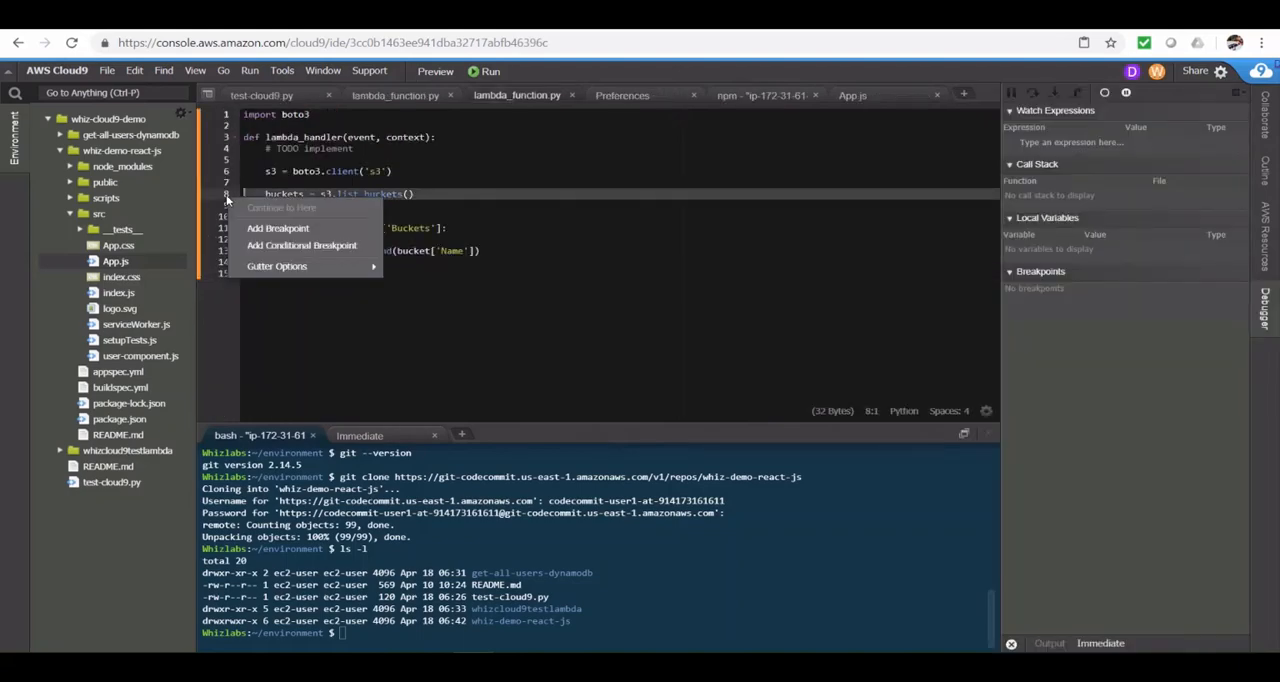
click(262, 228)
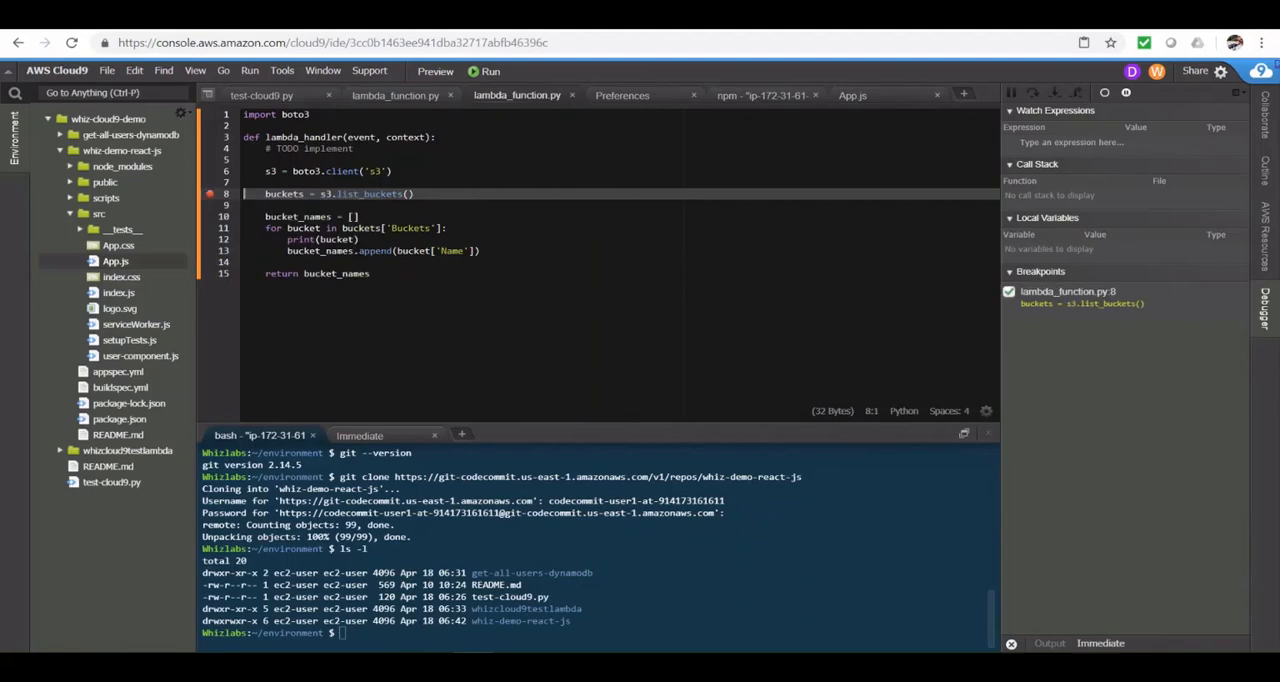
click(481, 72)
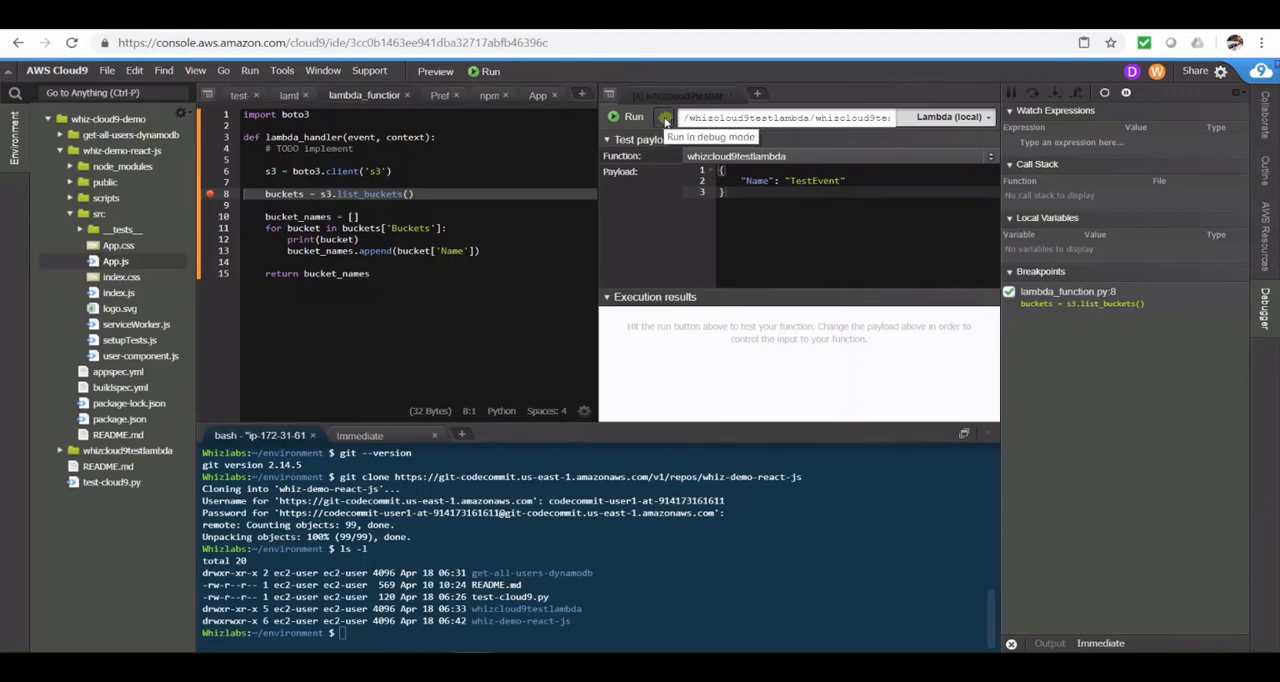
click(665, 118)
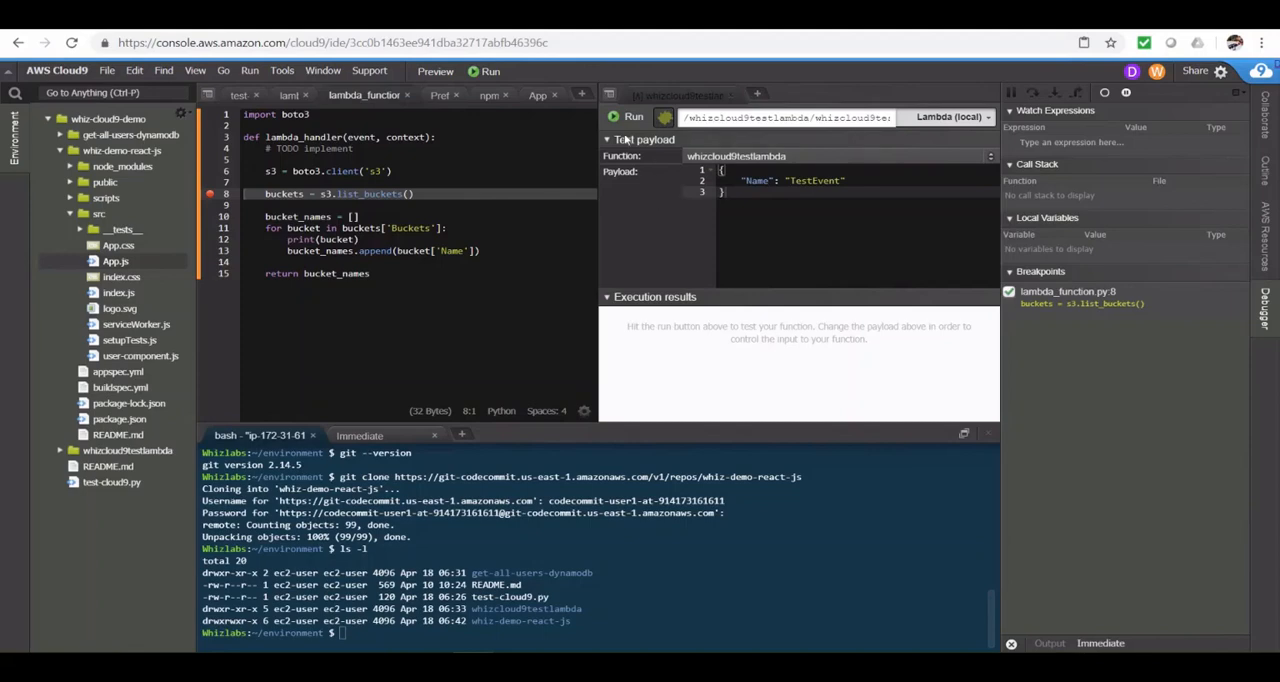
click(630, 117)
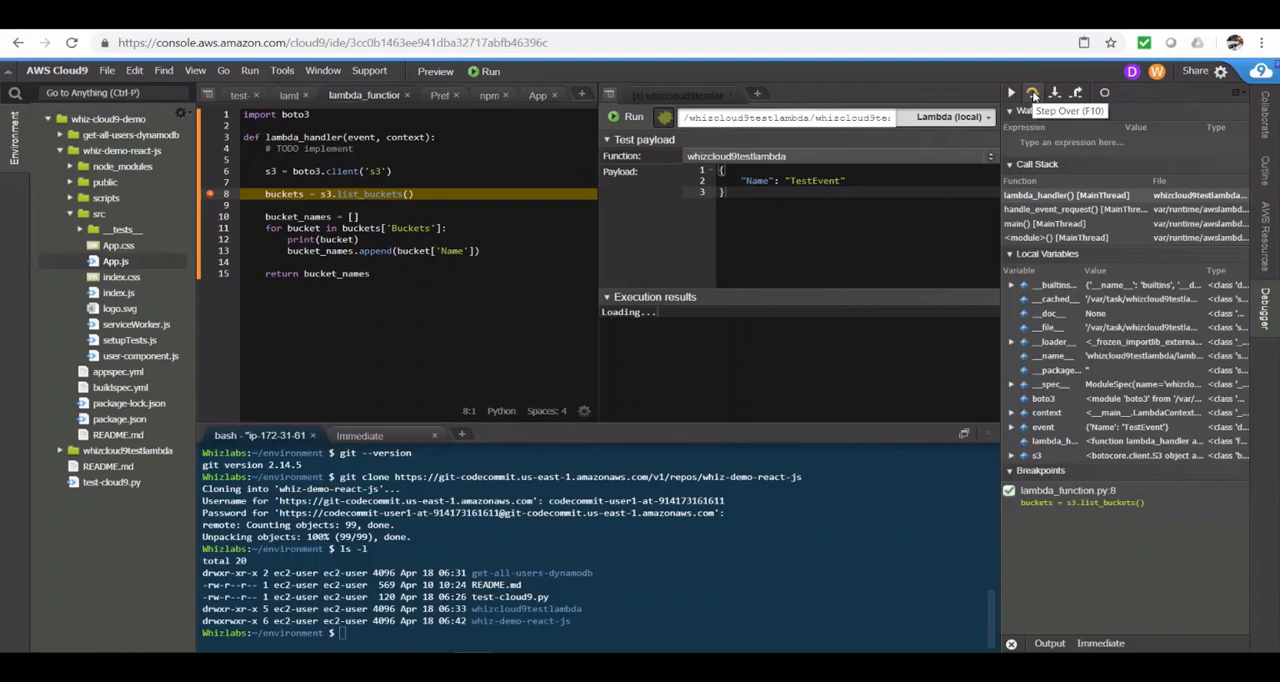
- Step over to line 12 and inspect the bucket and bucket_names local variables
click(1033, 93)
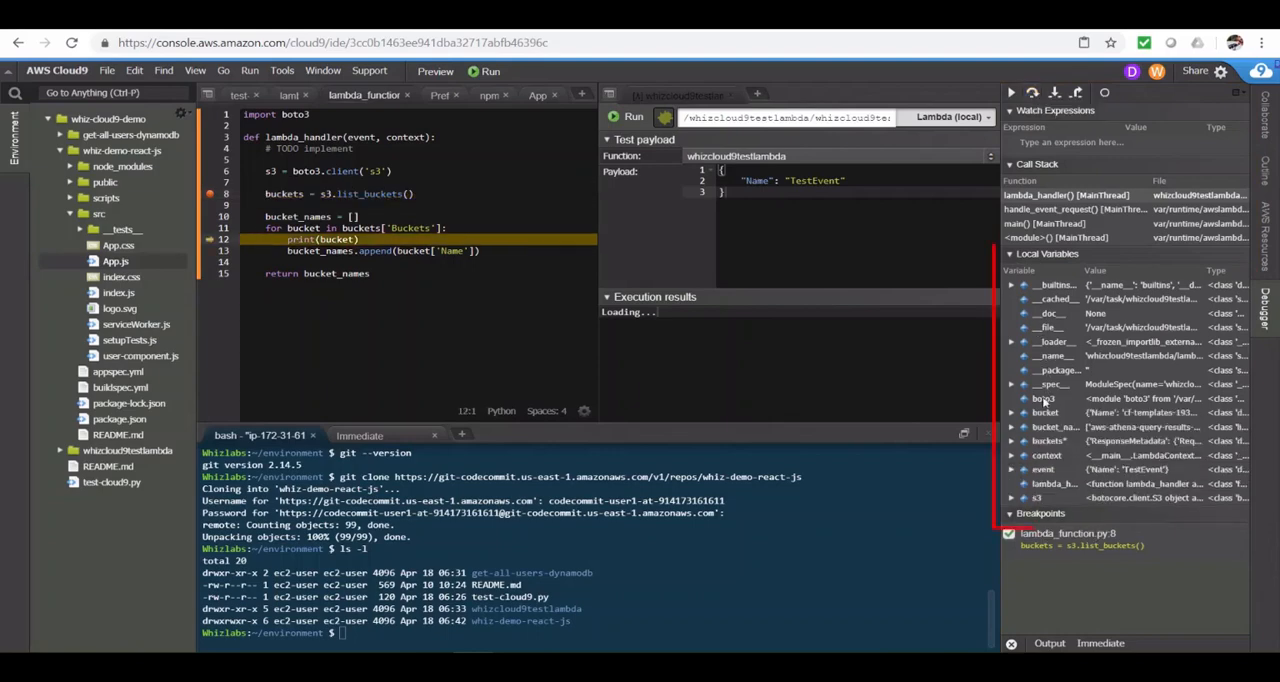
click(1012, 415)
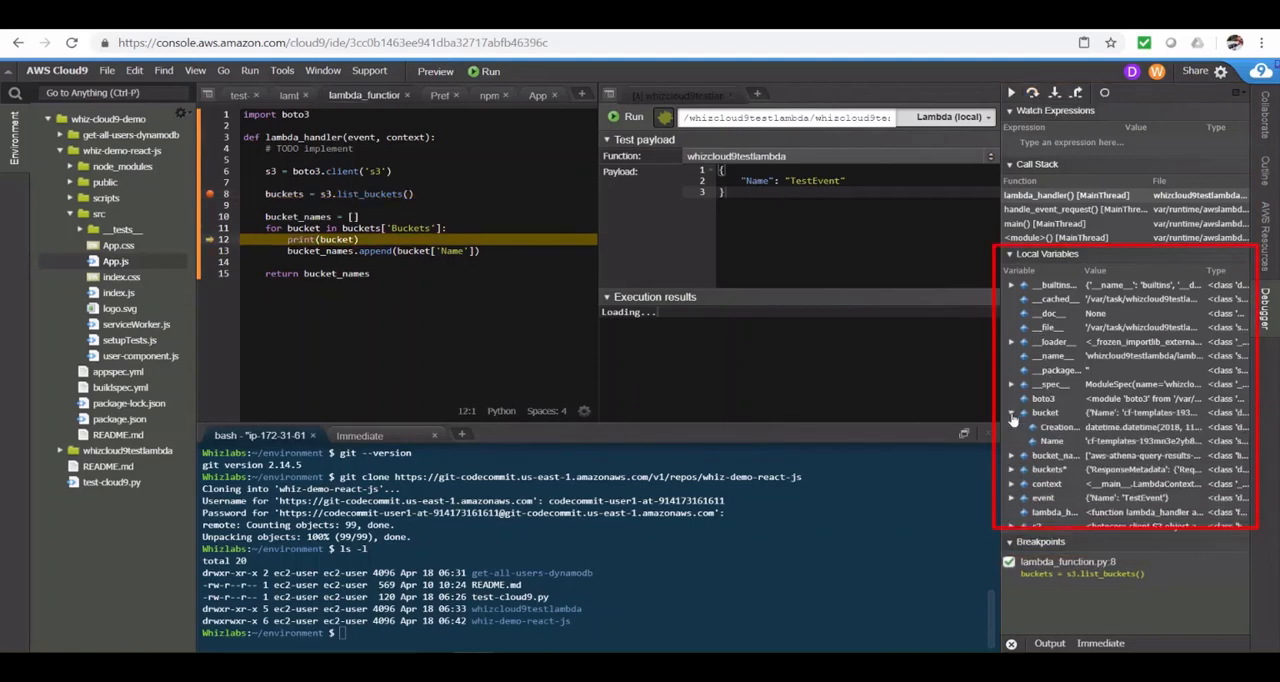
click(1011, 414)
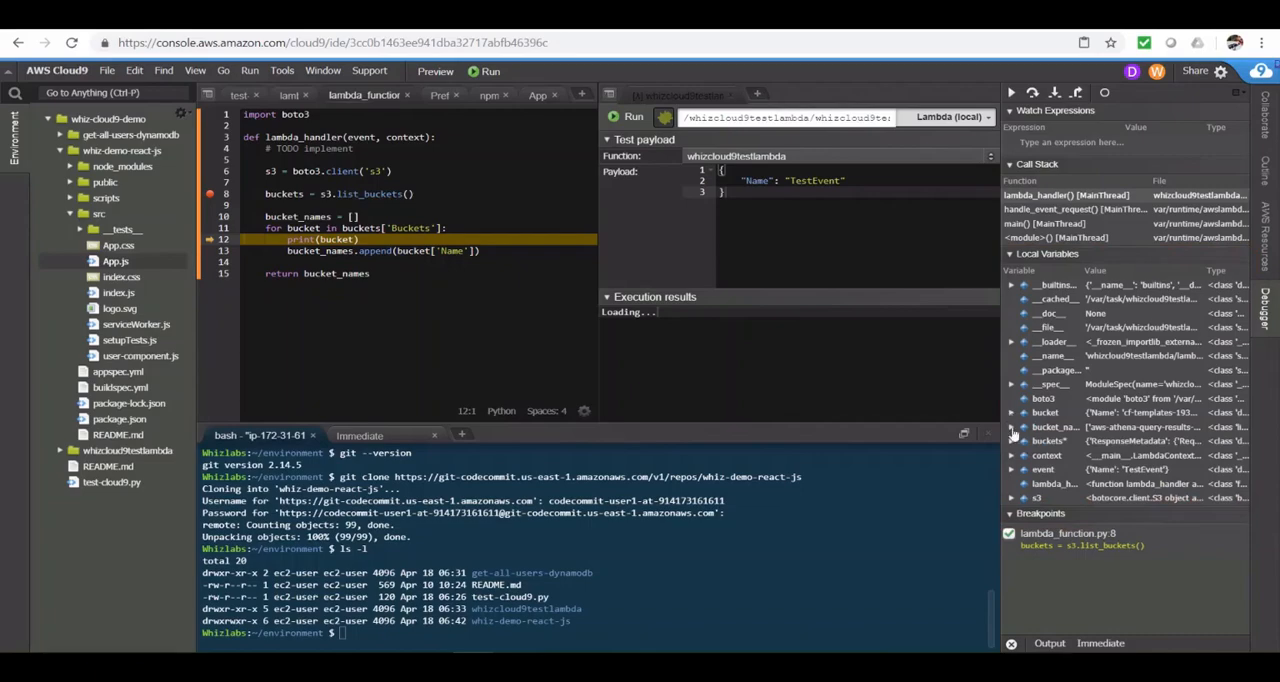
click(1012, 428)
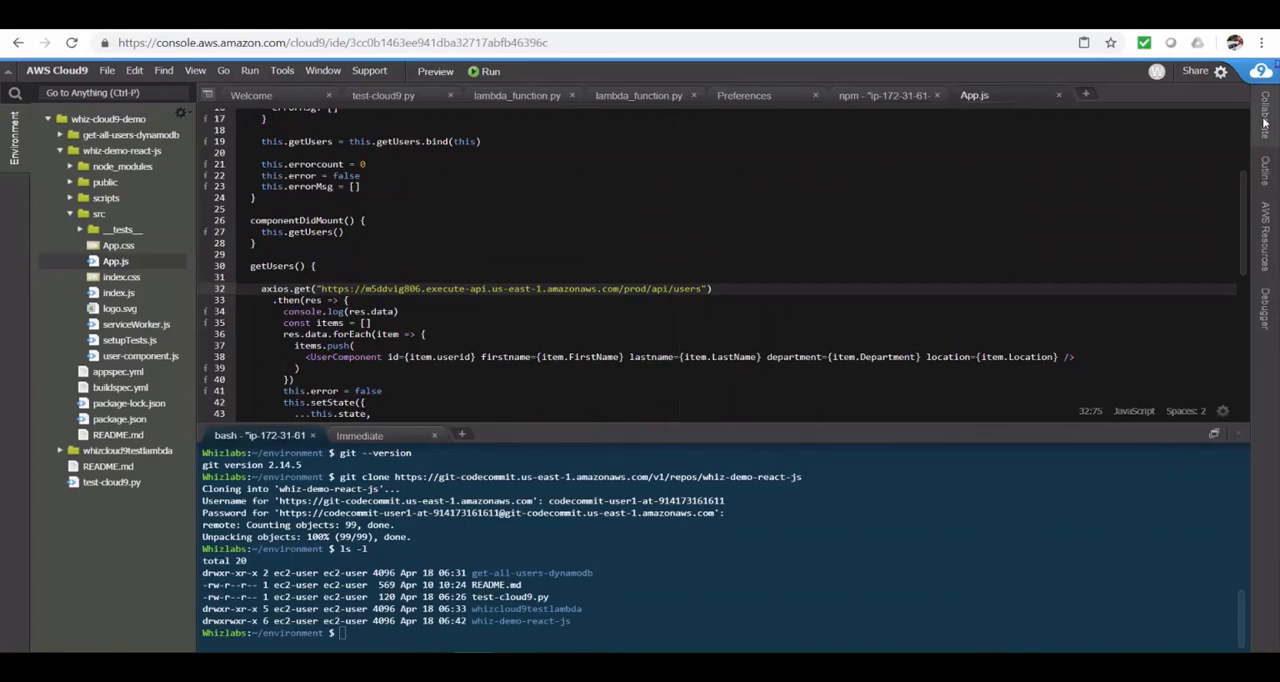
click(1265, 122)
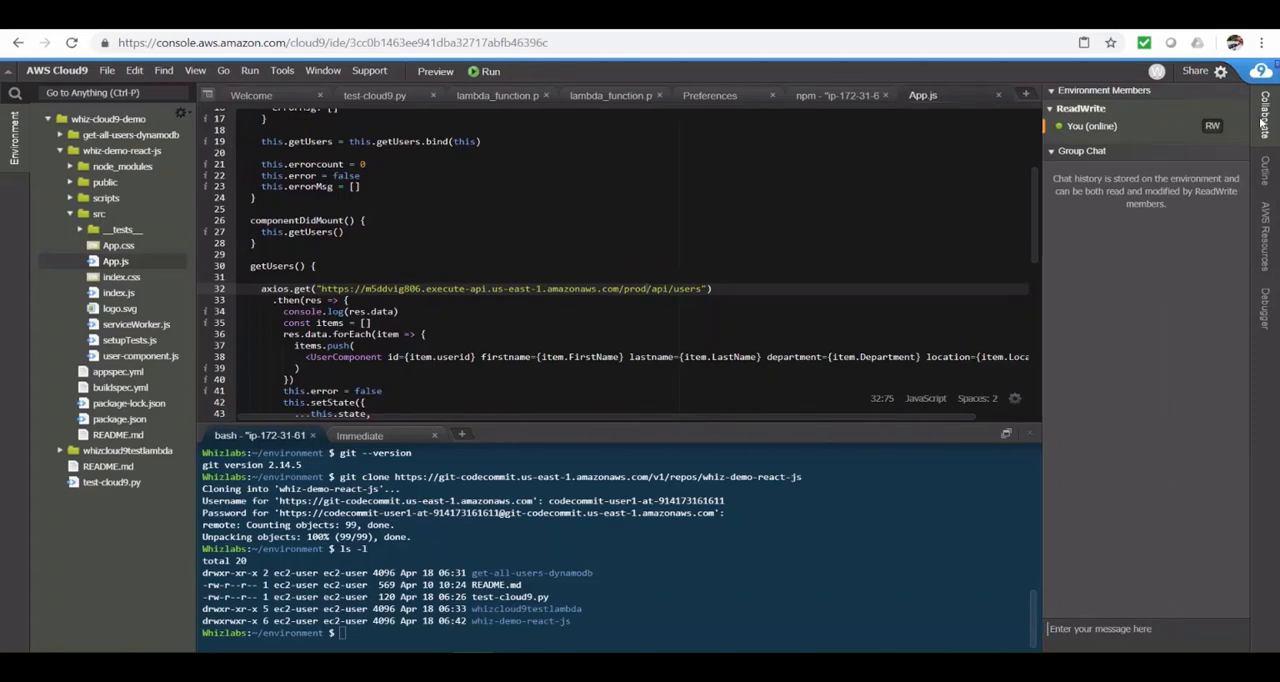
- Invite demo-user as a read-write member from the Share settings
click(1263, 122)
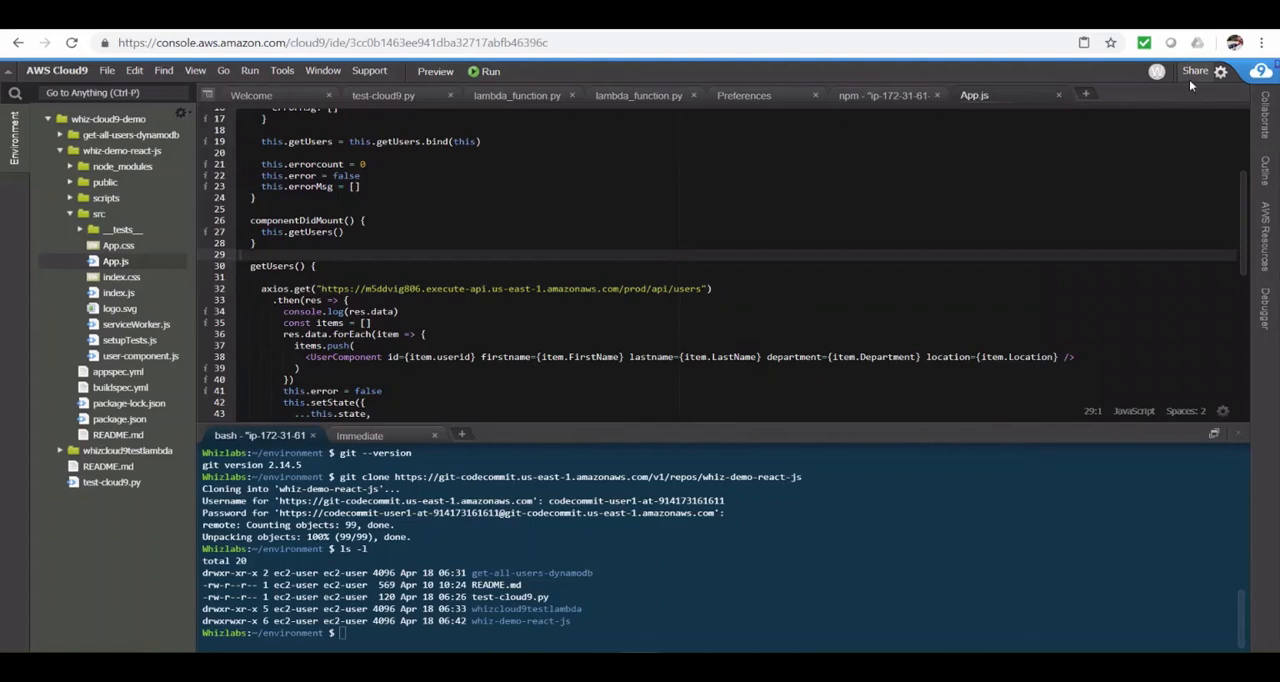
click(1194, 72)
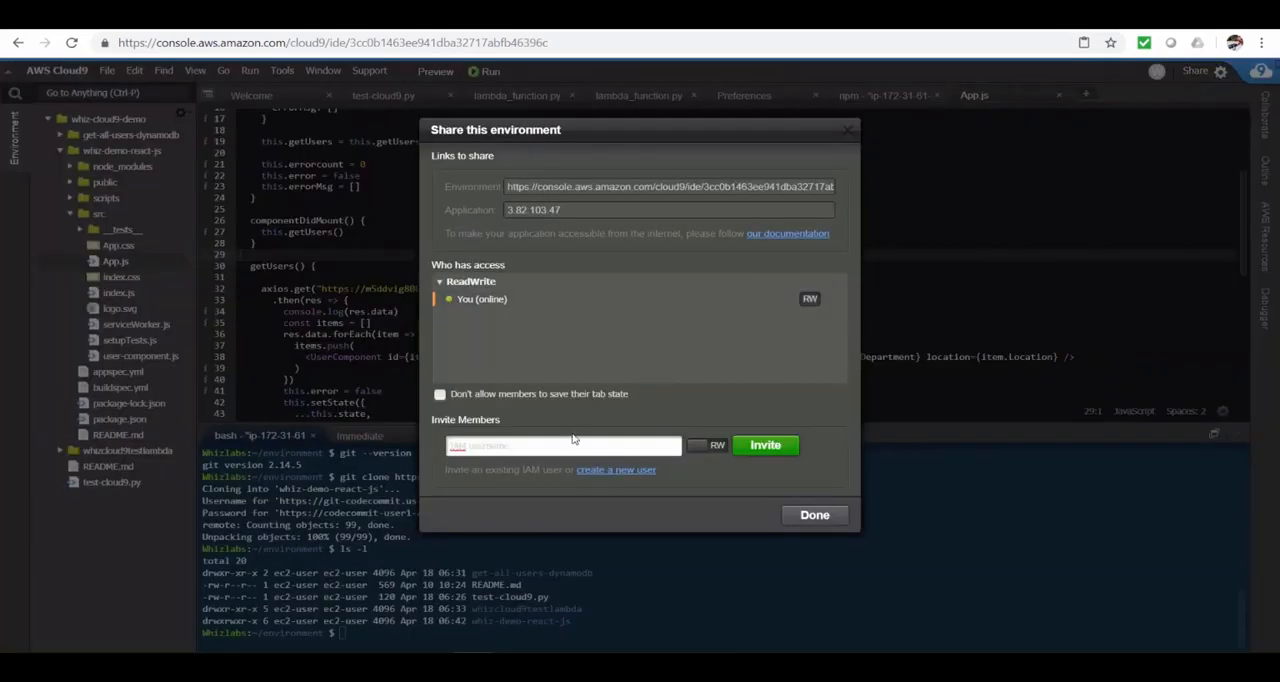
click(570, 445)
text(demo-)
text(user)
click(771, 447)
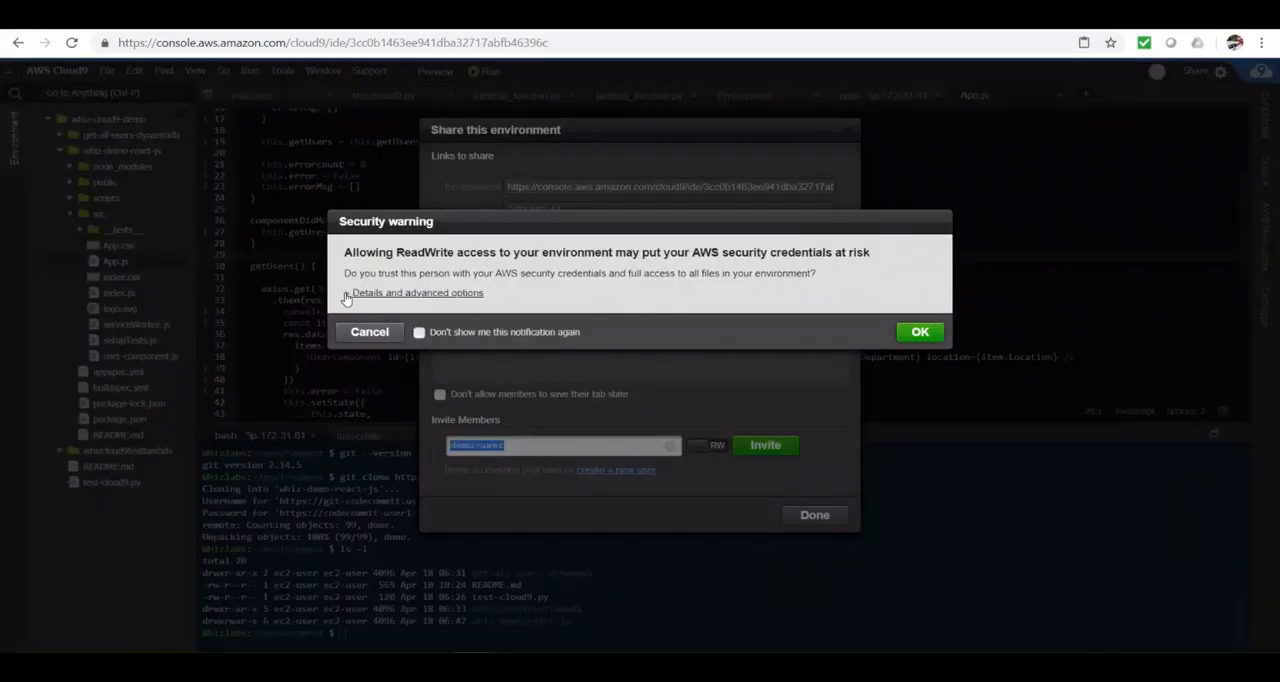
- Accept the read-write security warning and dismiss the member-added confirmation
click(360, 294)
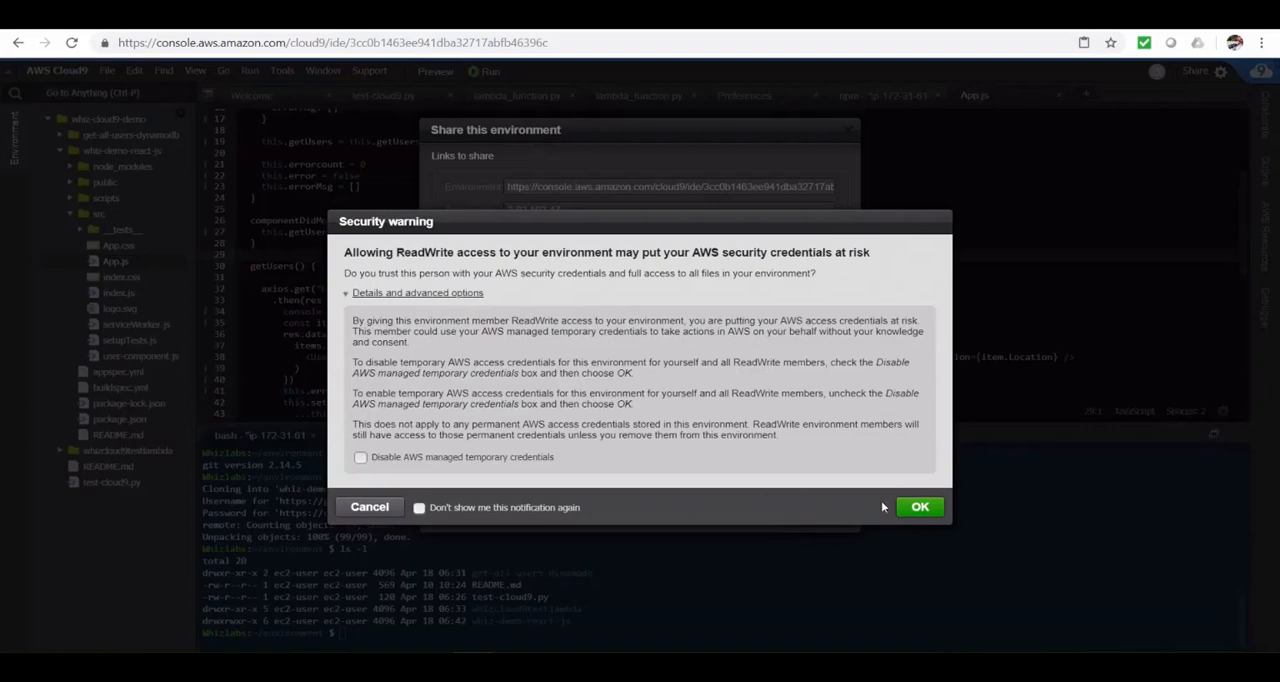
click(910, 507)
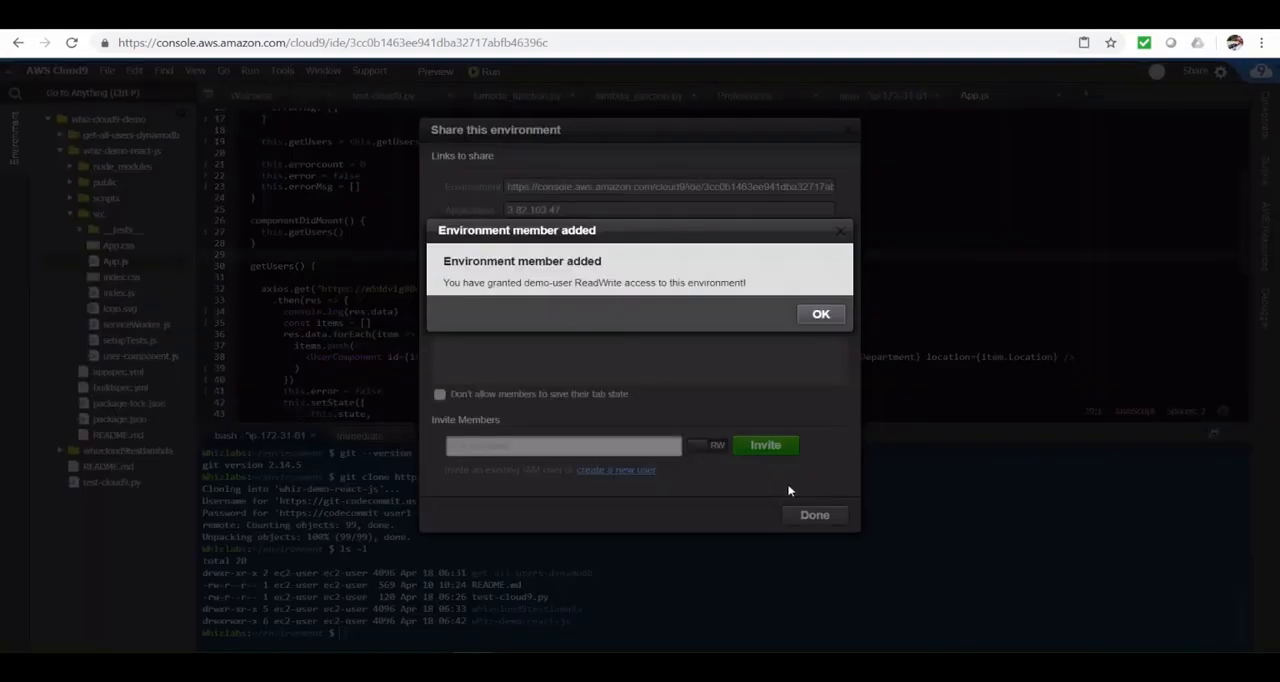
click(818, 314)
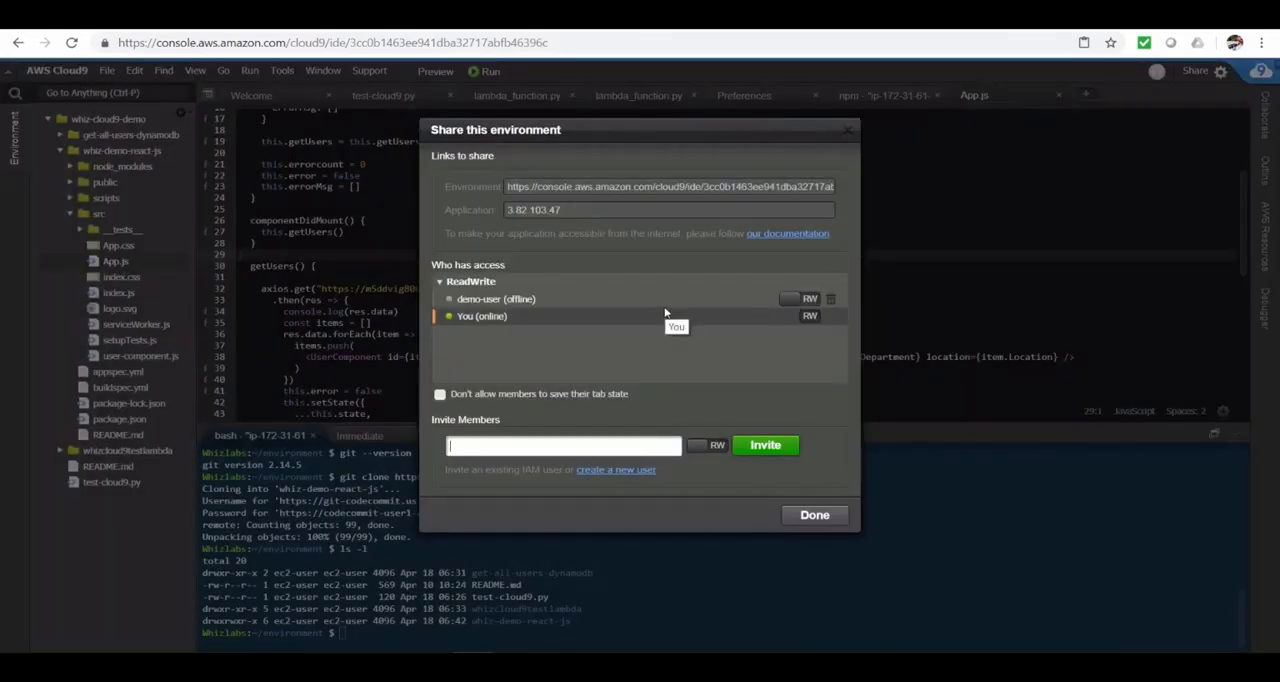
- Copy the Environment URL and load it in a new Chrome incognito window
click(620, 188)
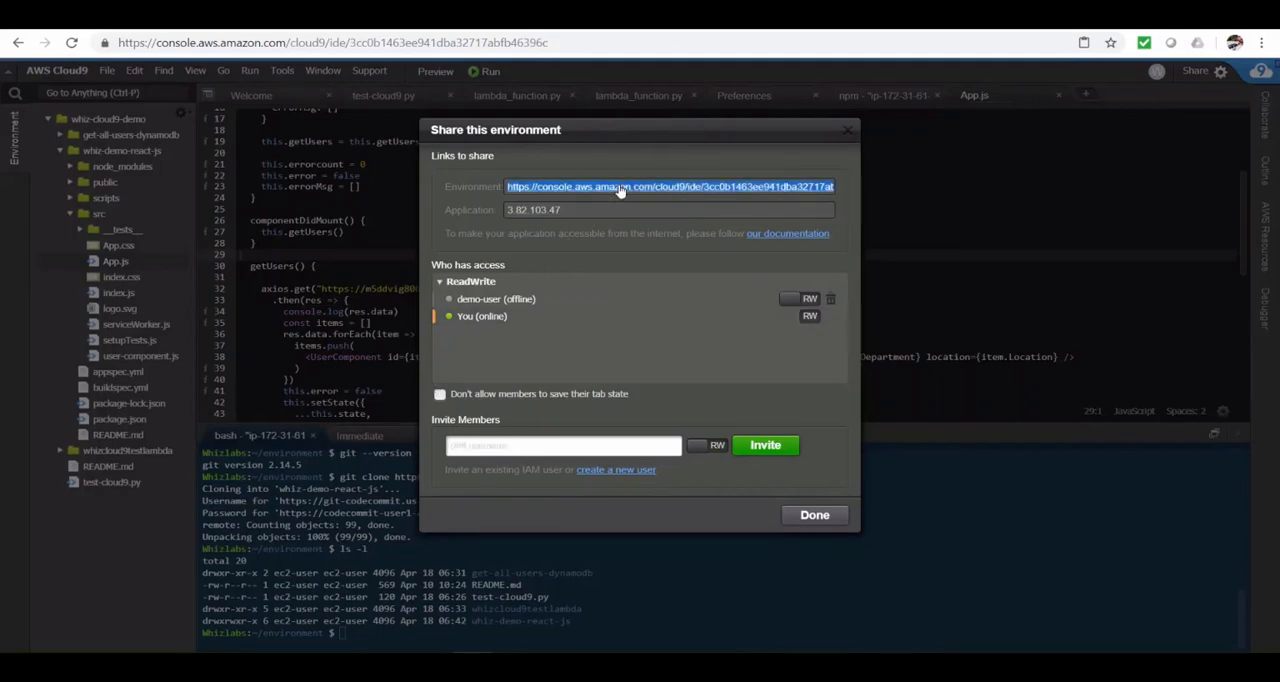
right_click(620, 190)
click(650, 197)
click(1262, 43)
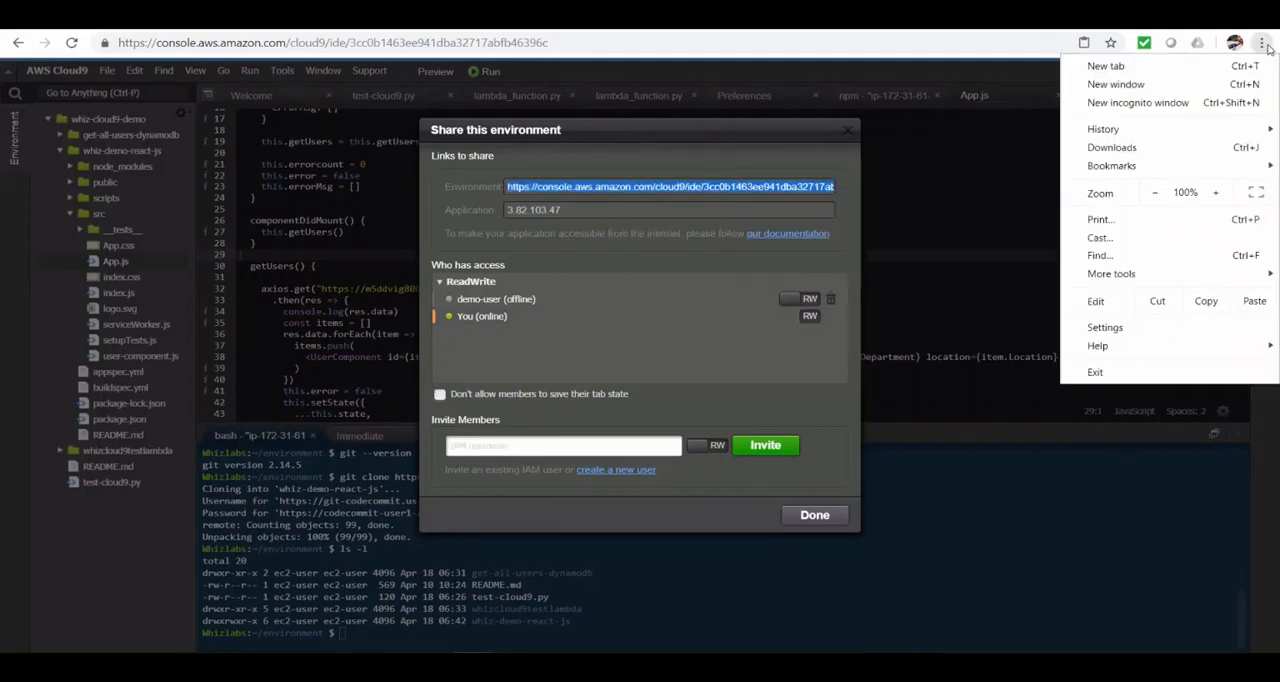
click(1140, 102)
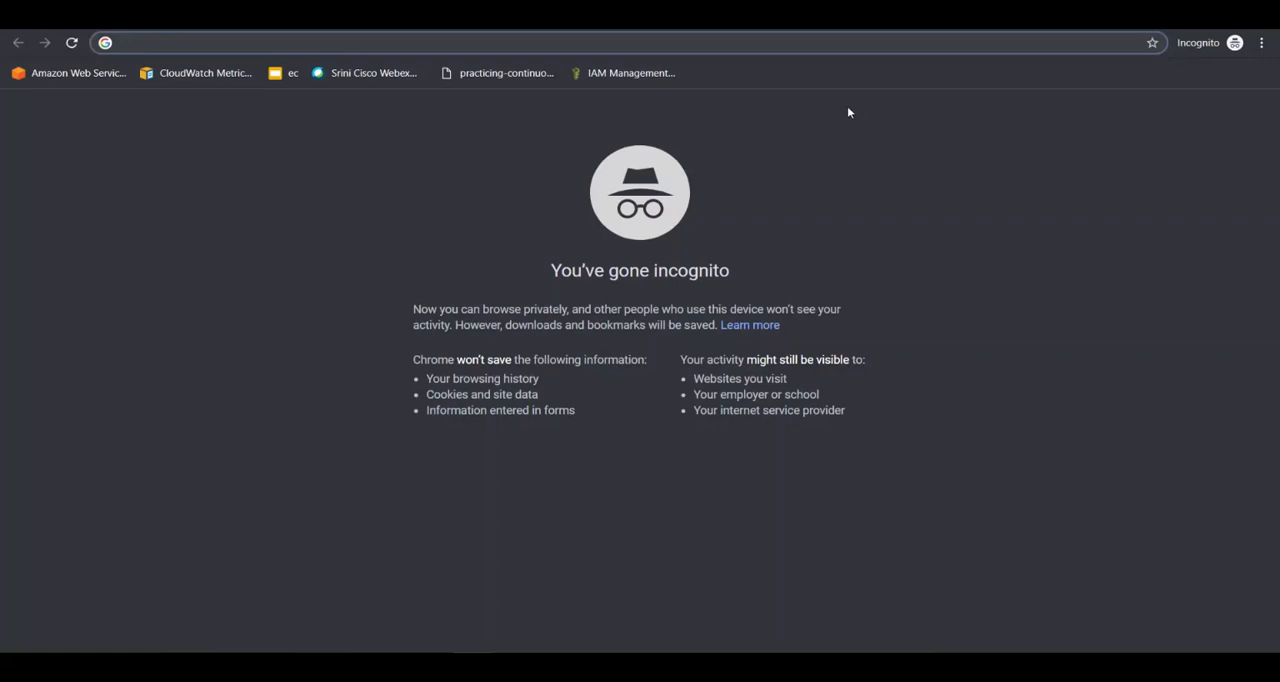
key(ctrl+v)
key(Return)
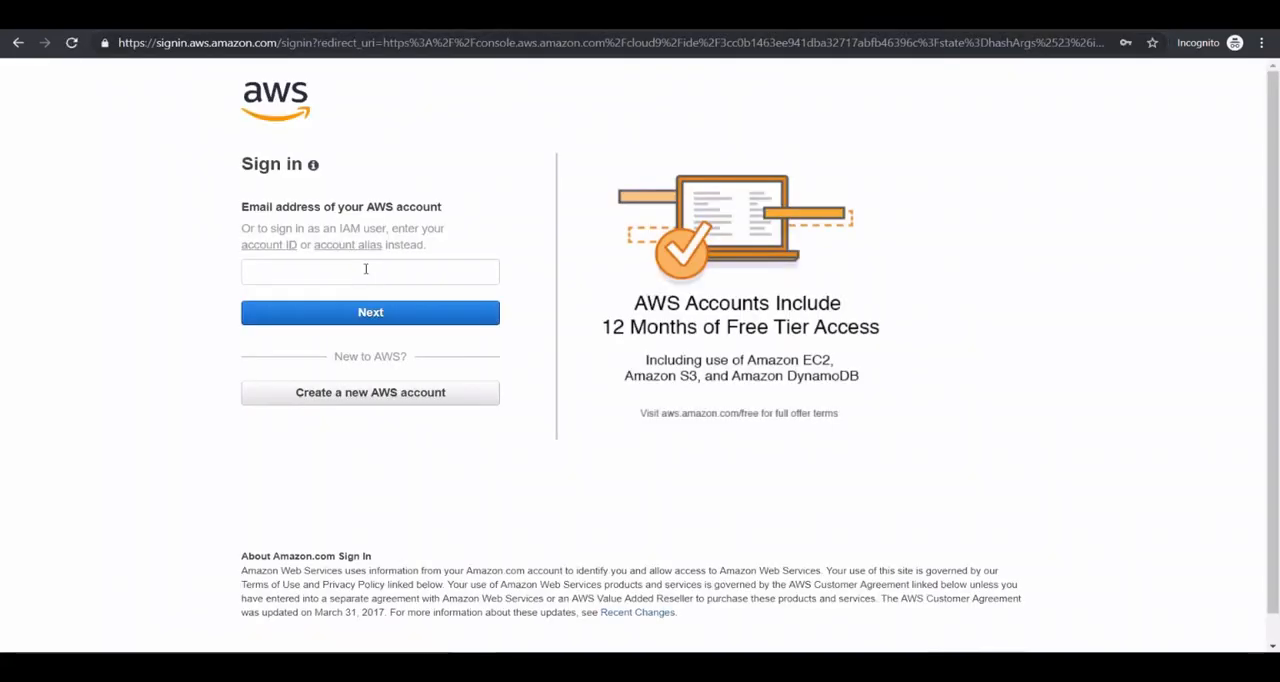
- Sign in to the whiz-training account as demo-user with its password
click(366, 269)
text(whiz-training)
key(Return)
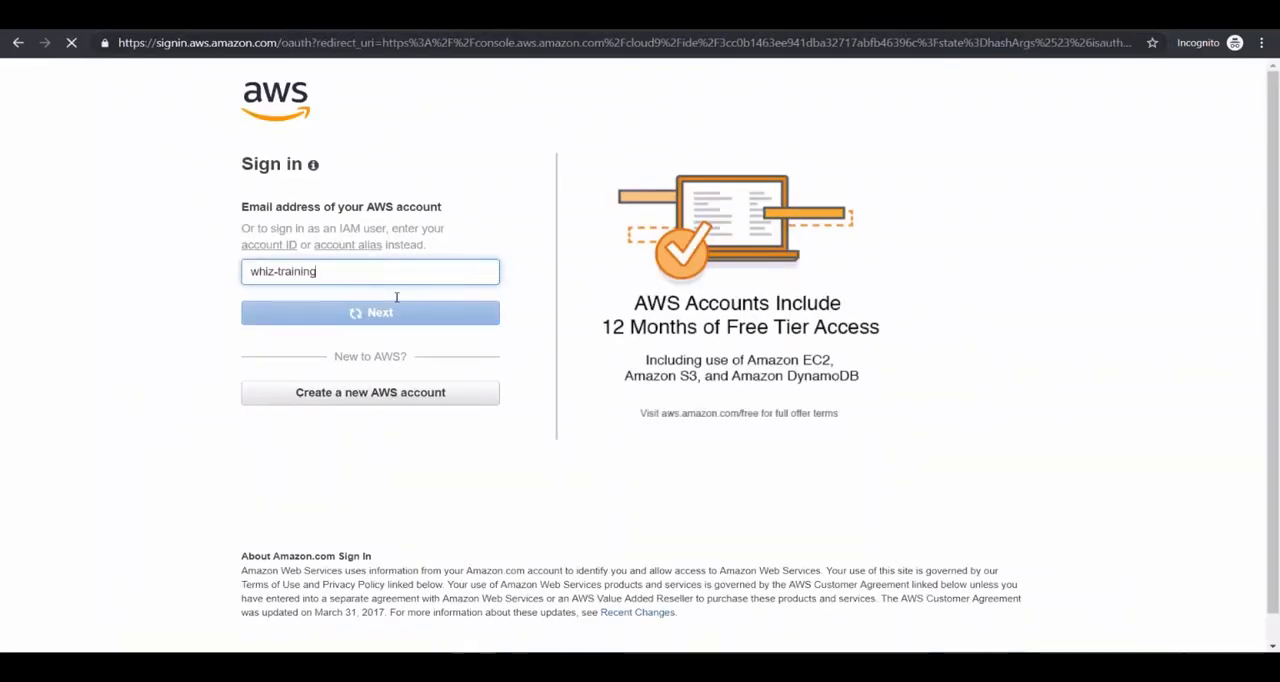
text(demo-user)
key(Tab)
text(*******)
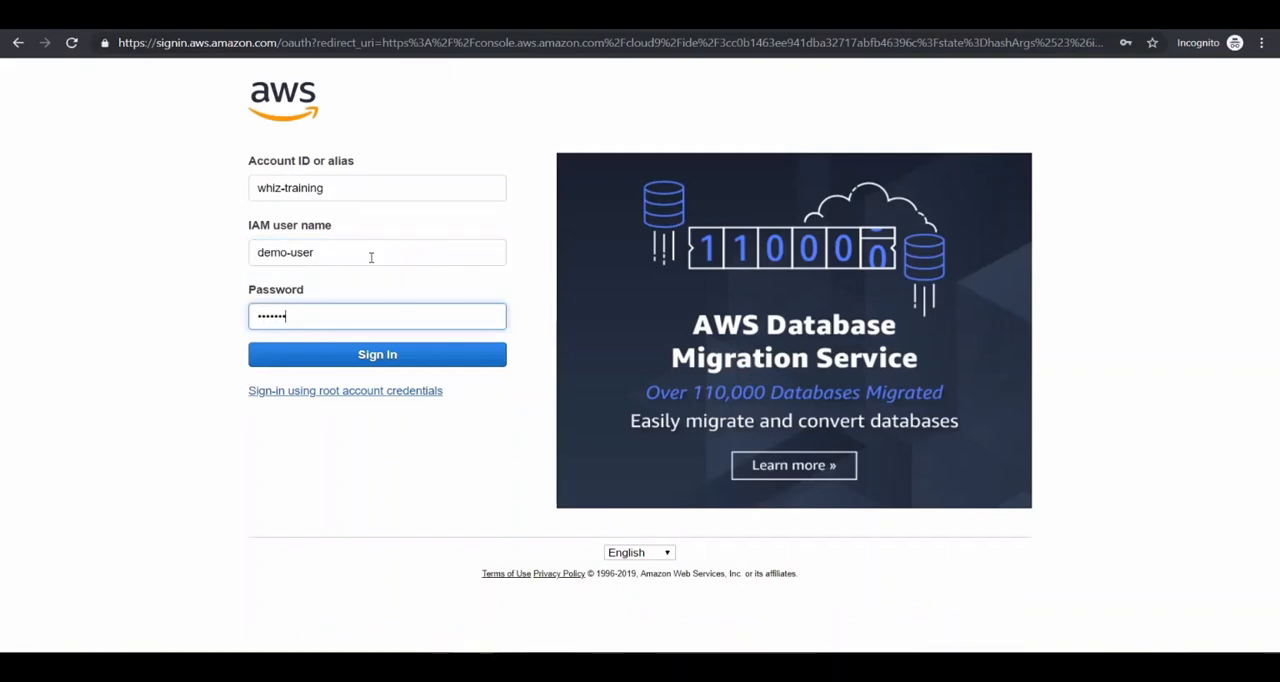
text(**)
key(Return)
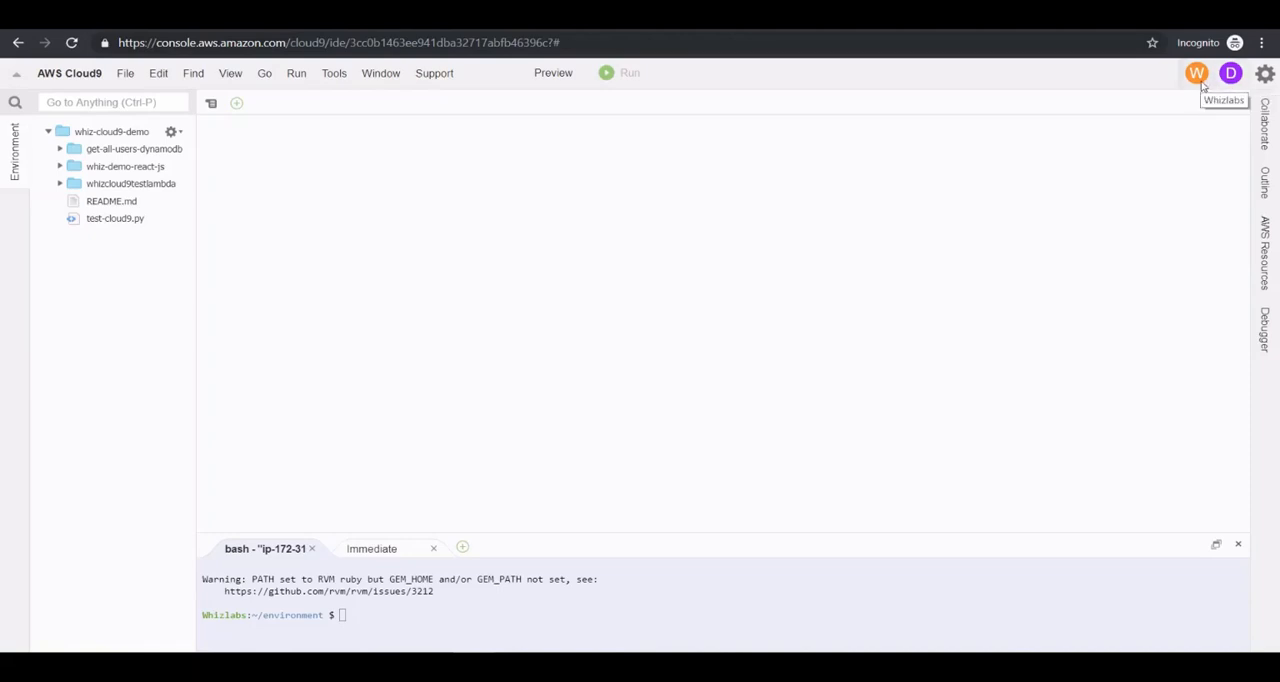
- Send a Hi There message in the Collaborate panel's group chat as demo-user
drag(749, 535, 749, 340)
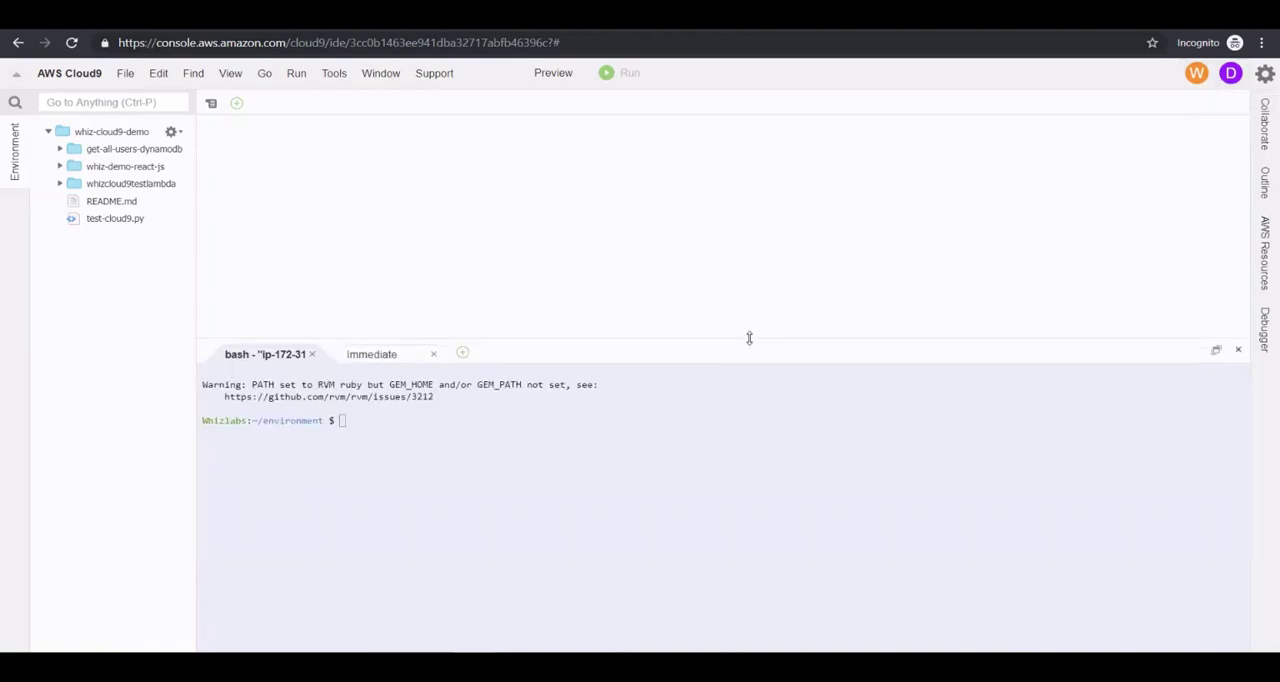
click(1266, 120)
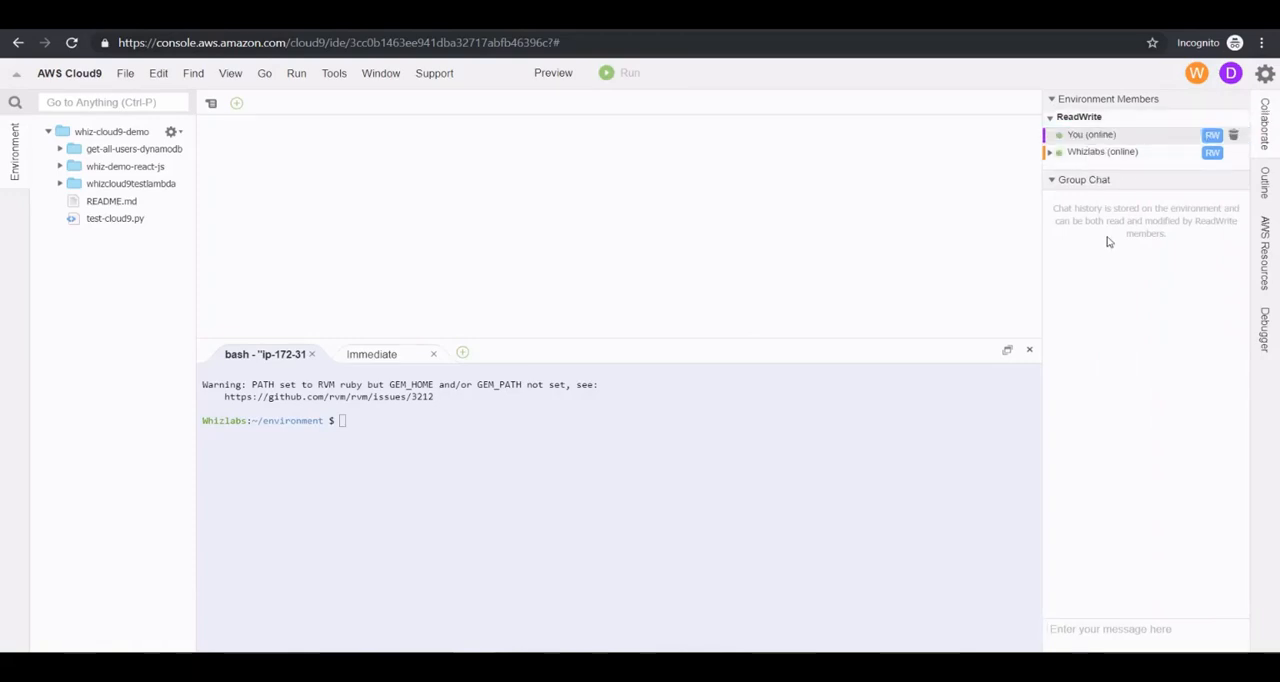
click(1120, 628)
text(Hi)
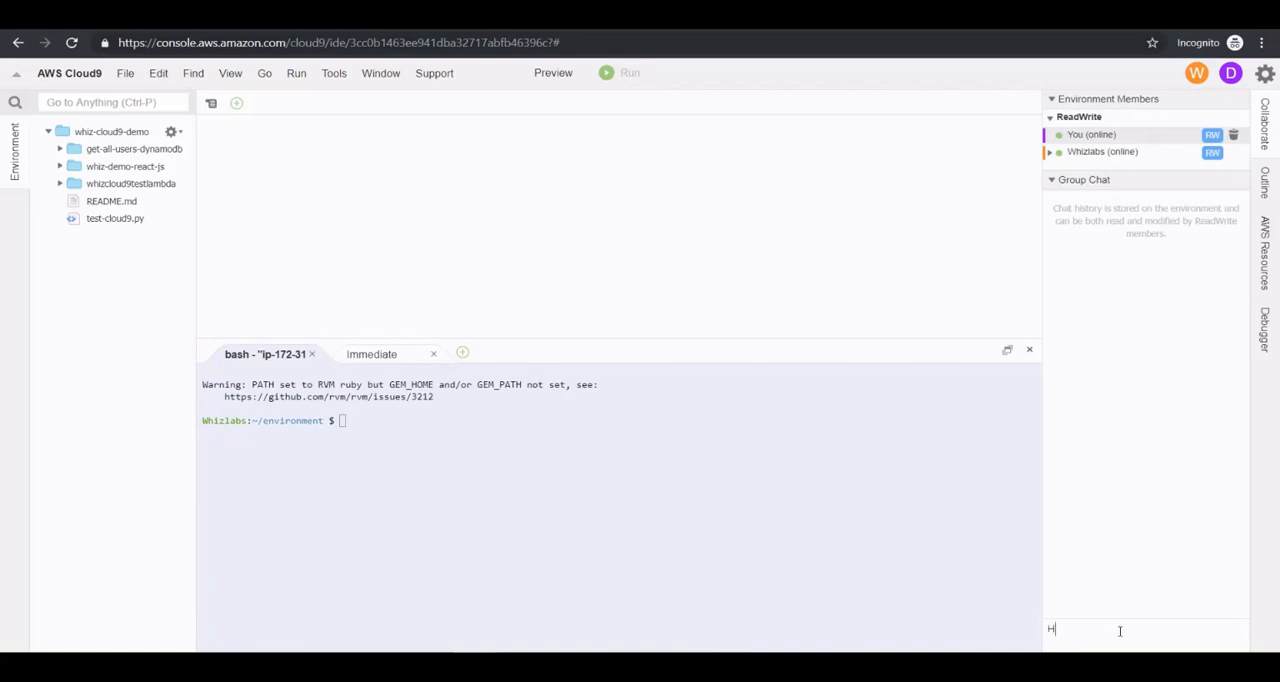
text( There)
key(Return)
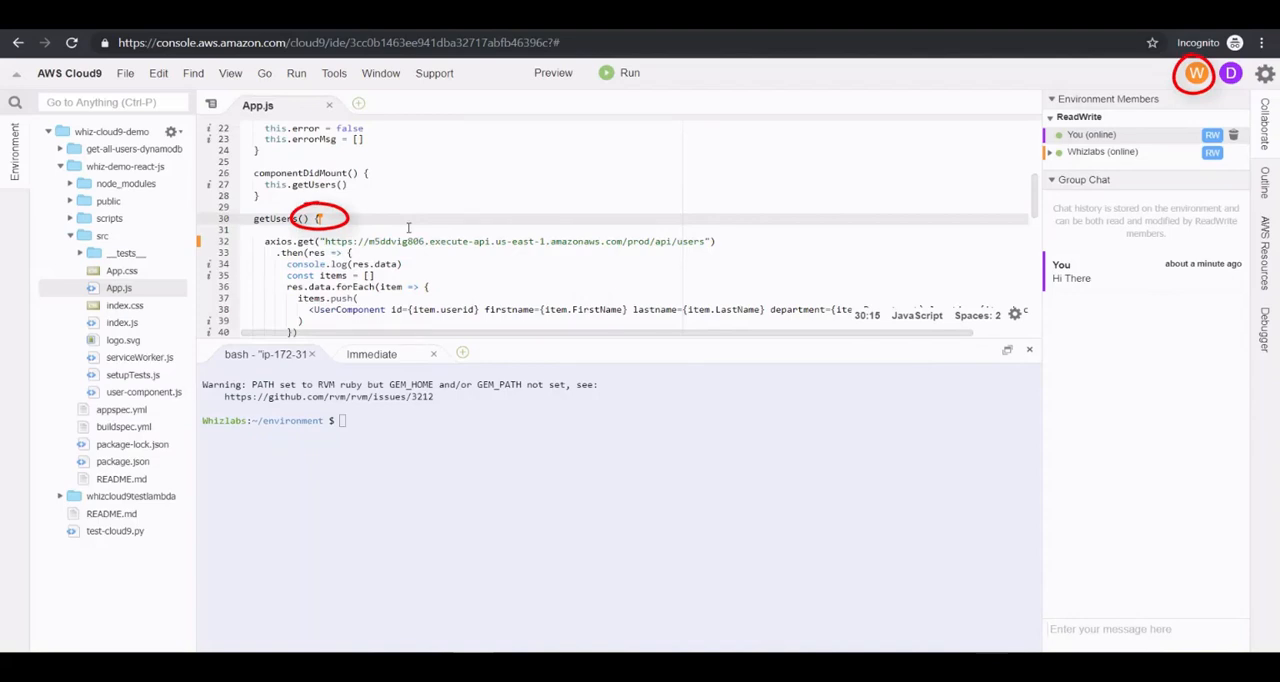
- Write '// Demo user adding some text...' on line 31 of App.js and save with Ctrl+S
click(408, 228)
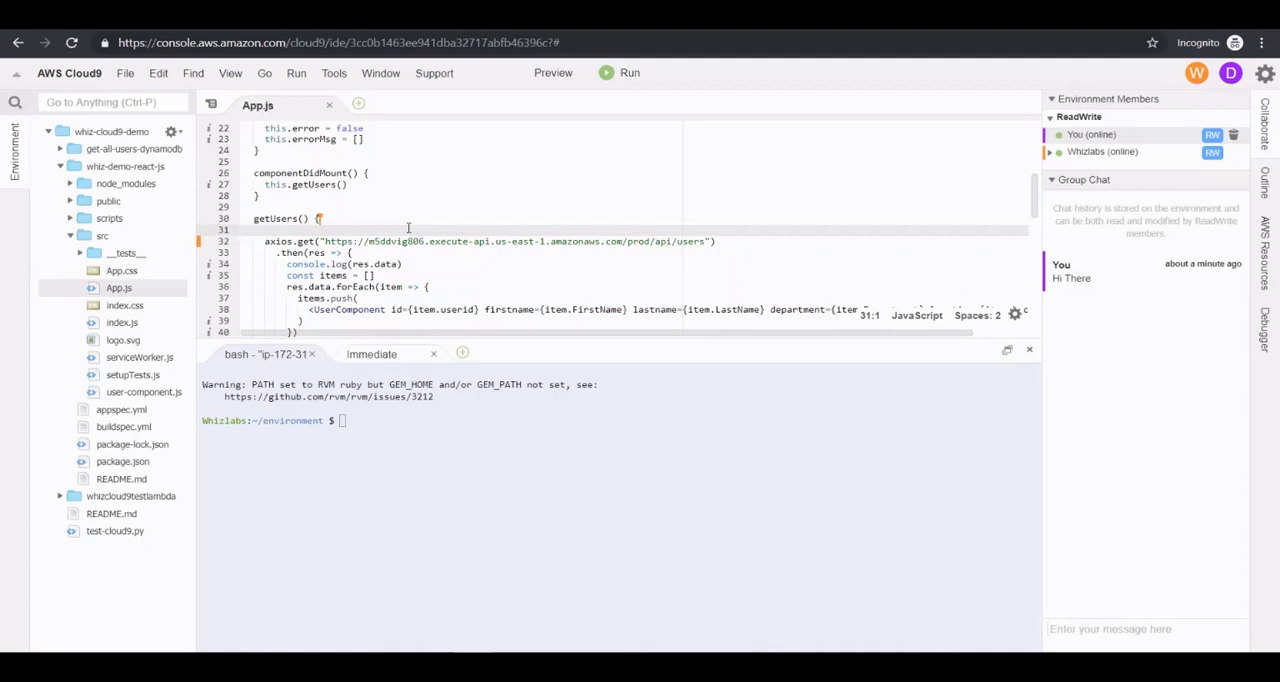
text(// Demo )
text(user a)
text(dding some text...)
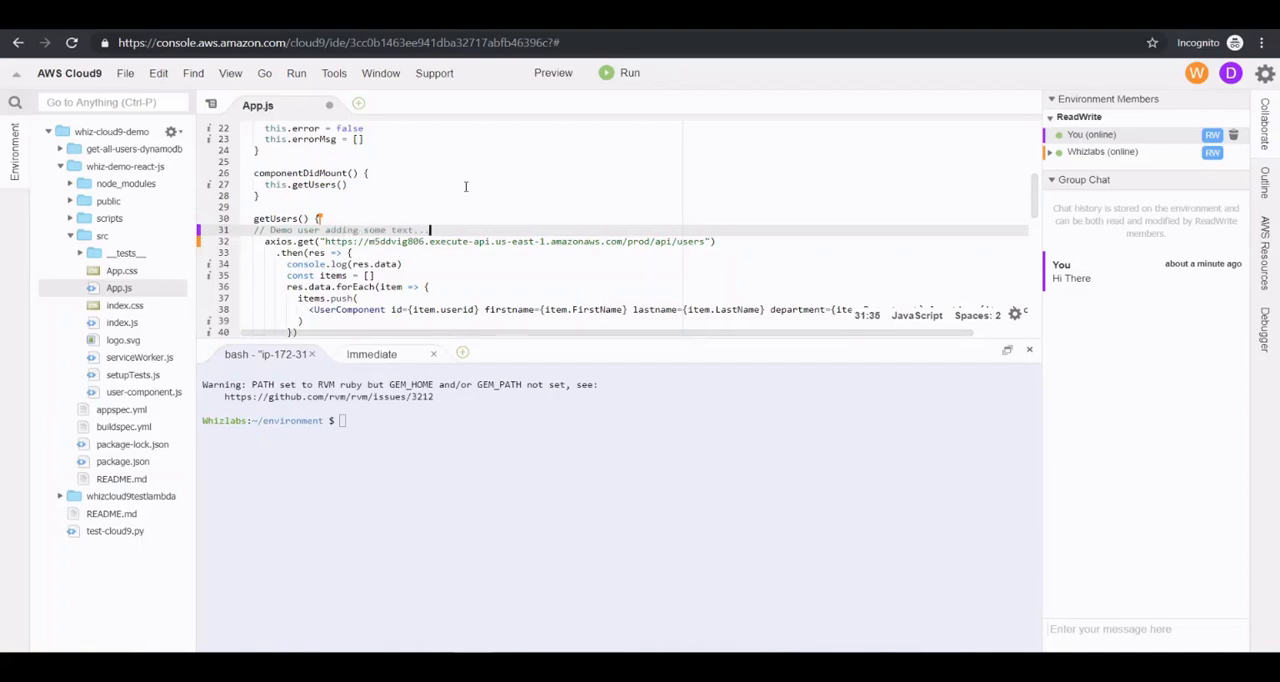
key(ctrl+s)
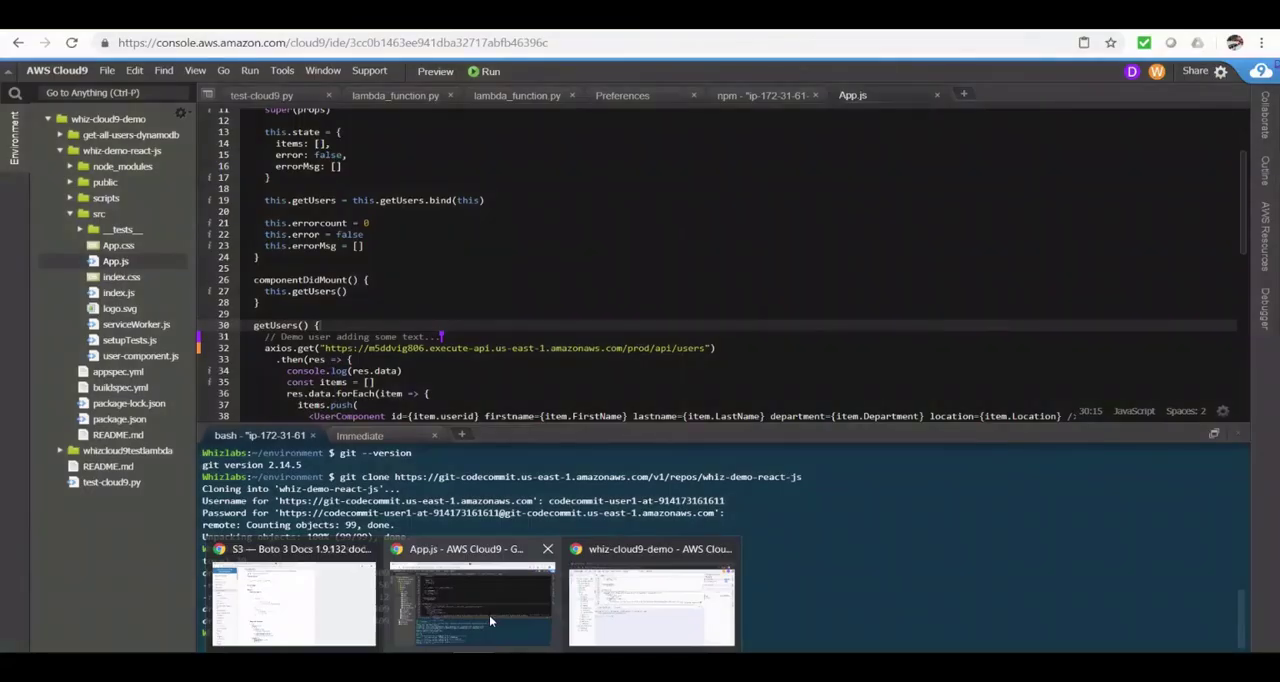
- Switch to the owner's Cloud9 window and point at demo-user's comment on line 31
click(489, 615)
click(440, 337)
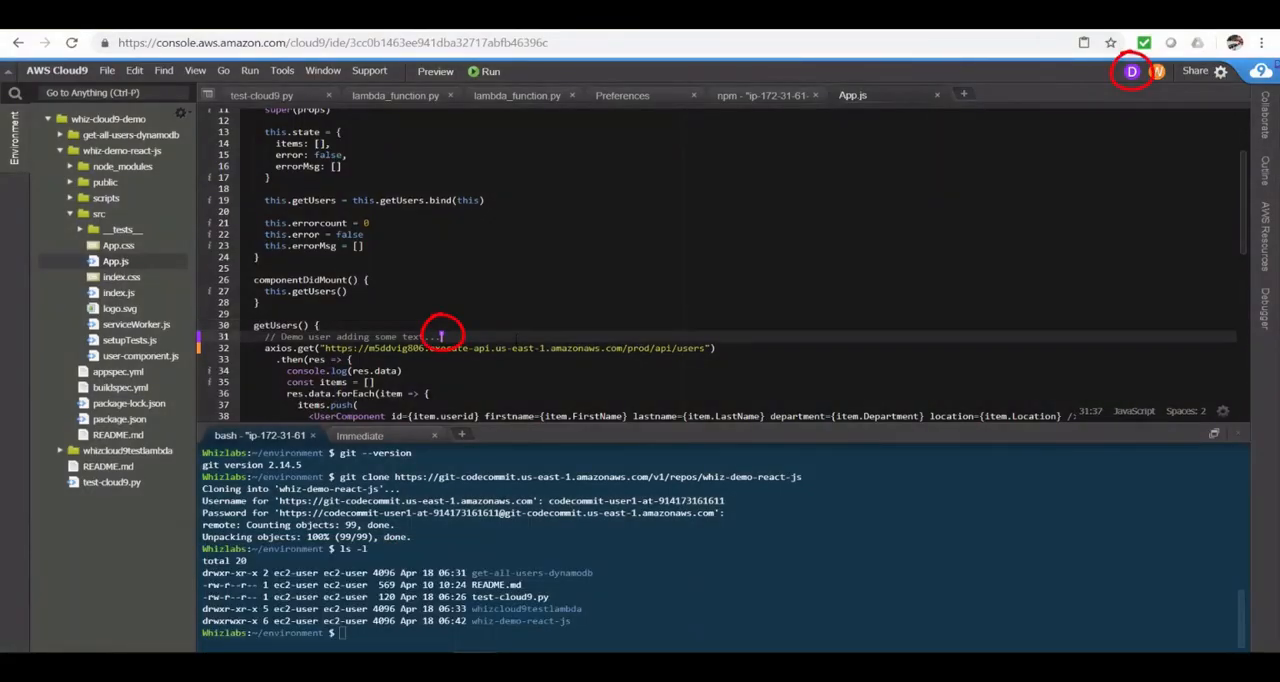
scroll(516, 338, down, 2)
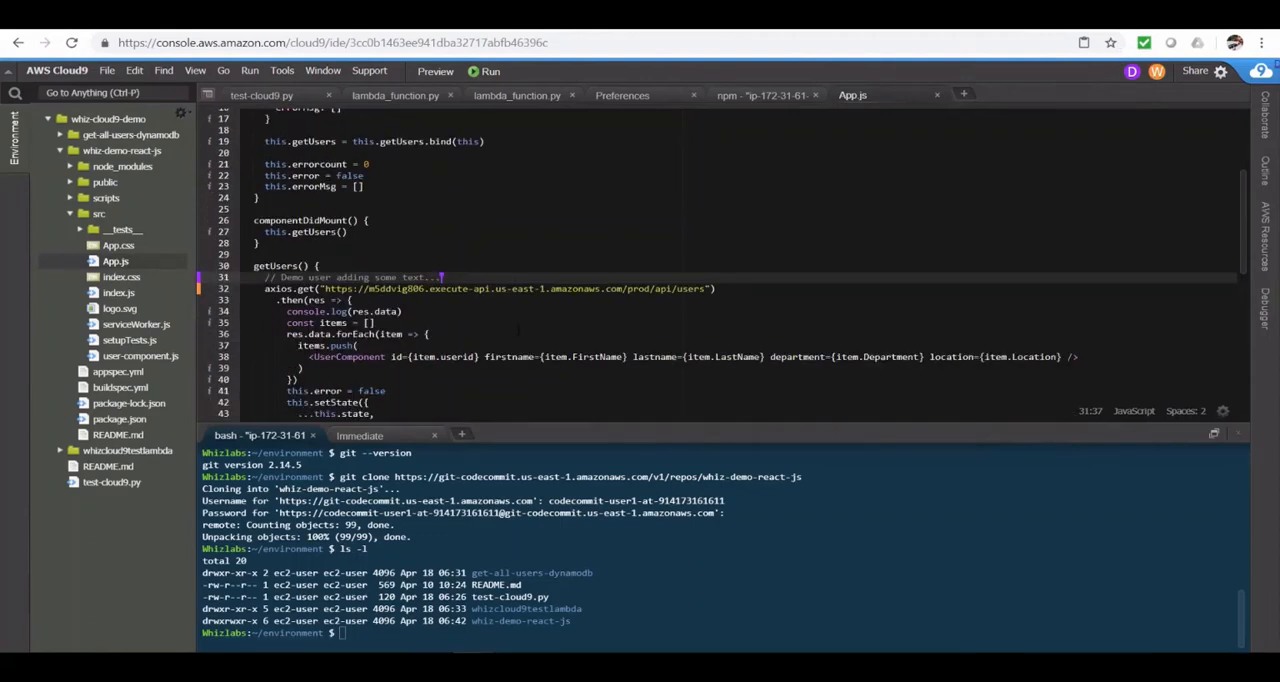